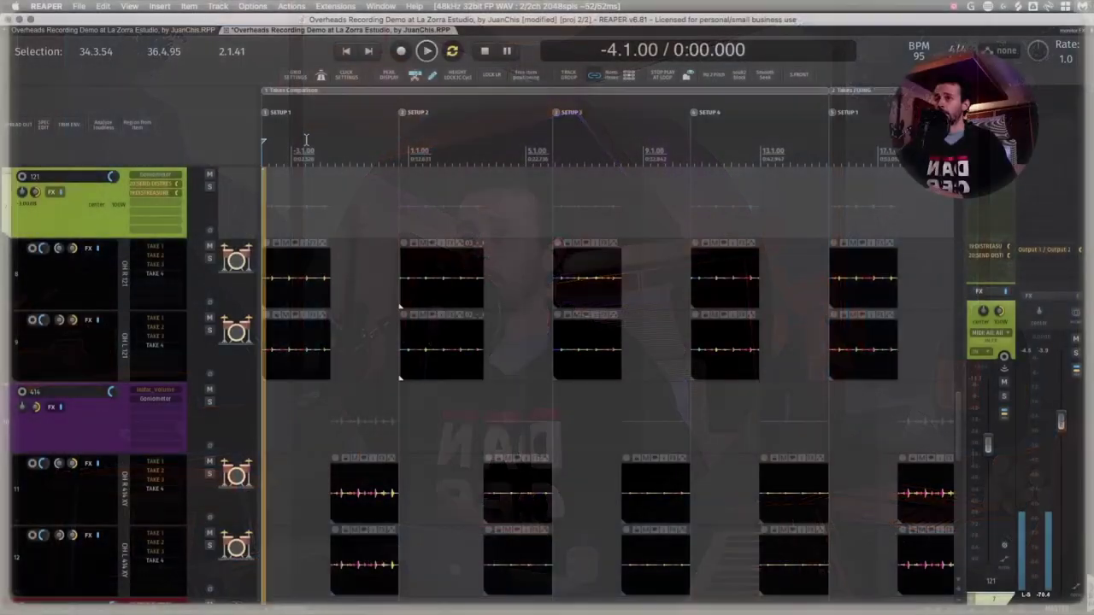
- Play the overheads comparison through, then stop it
{"action": "key", "text": "space"}
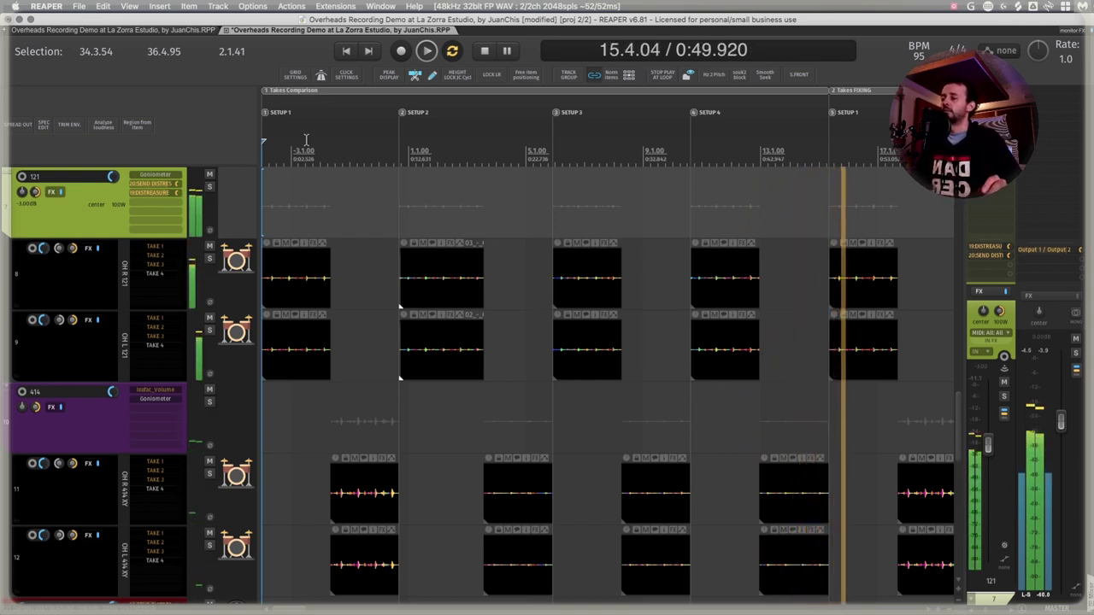
{"action": "key", "text": "space"}
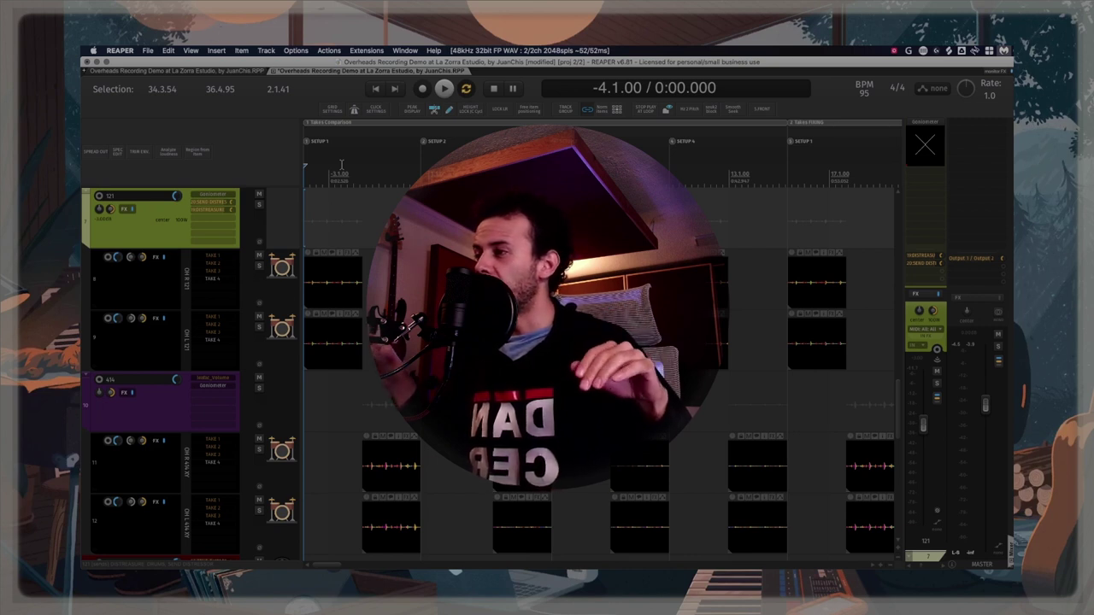
- Select the span between the SETUP 4 and SETUP 1 markers, then view studio photos 2 and 3
{"action": "double_click", "coordinate": [770, 318]}
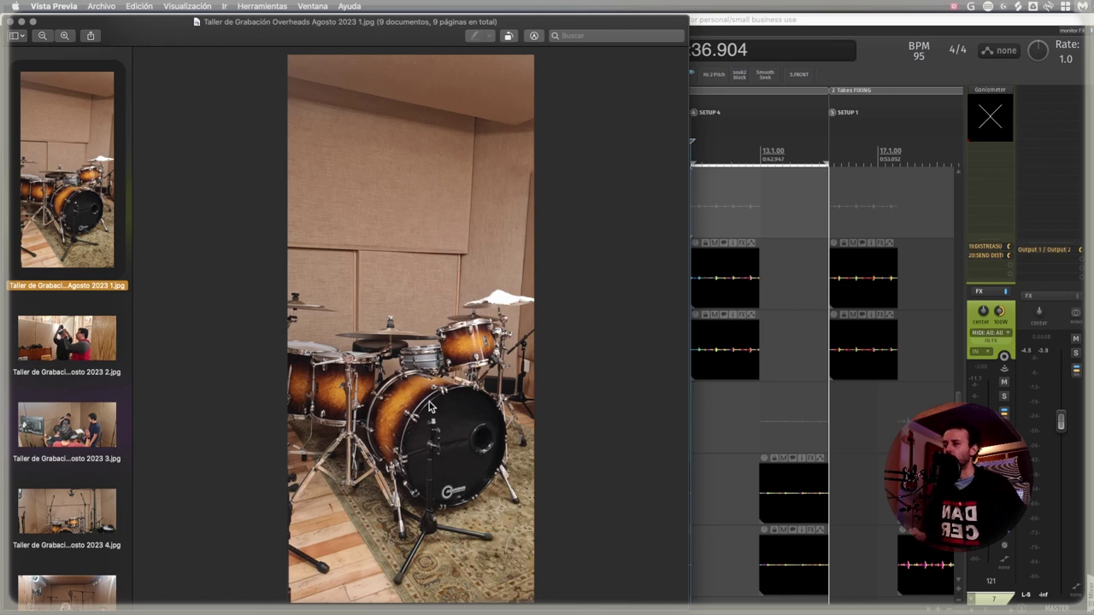
{"action": "left_click", "coordinate": [34, 342]}
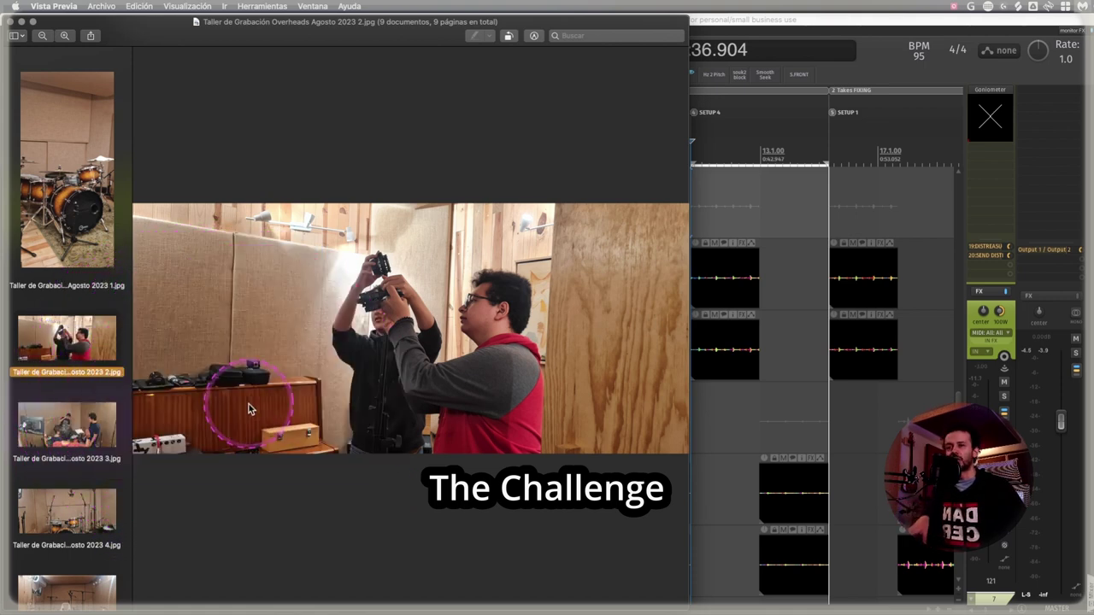
{"action": "left_click", "coordinate": [82, 436]}
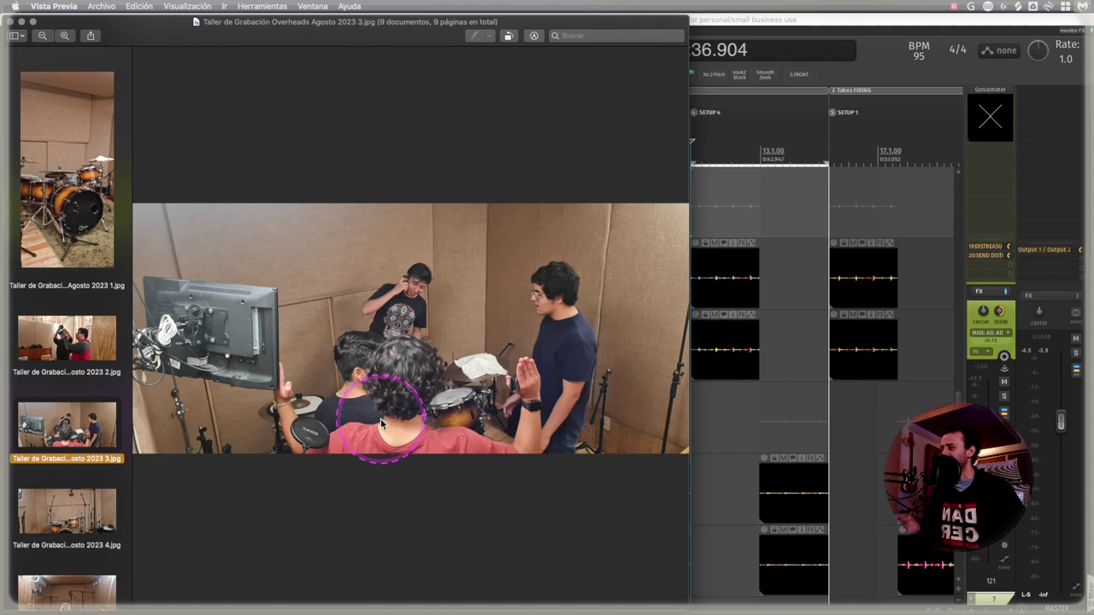
- Show the fourth studio photo of the overhead mics above the kit, then return to REAPER
{"action": "key", "text": "Down"}
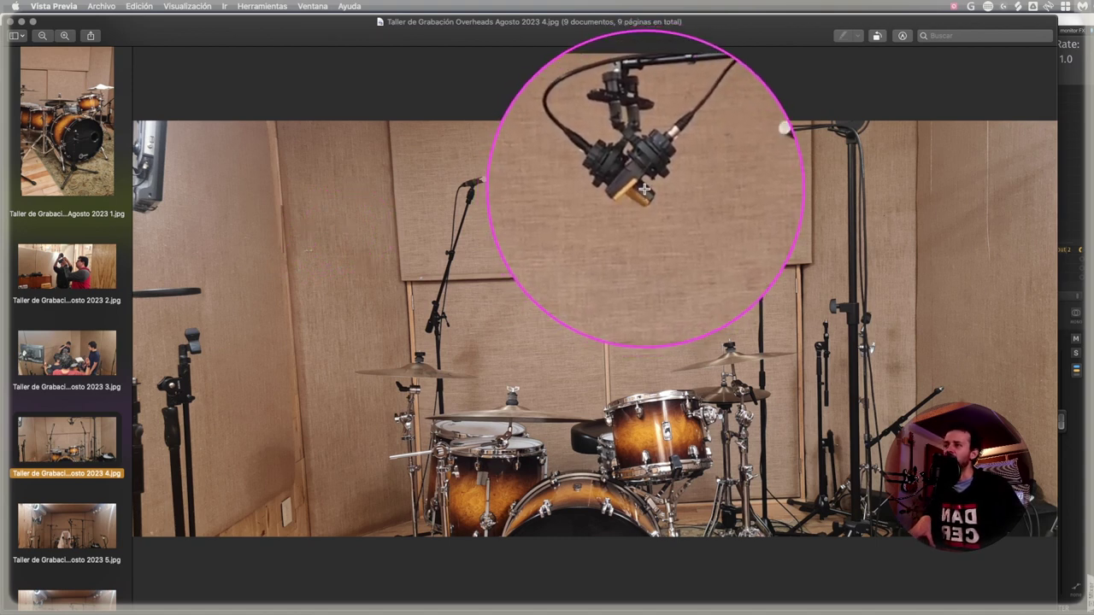
{"action": "key", "text": "grave"}
{"action": "key", "text": "grave"}
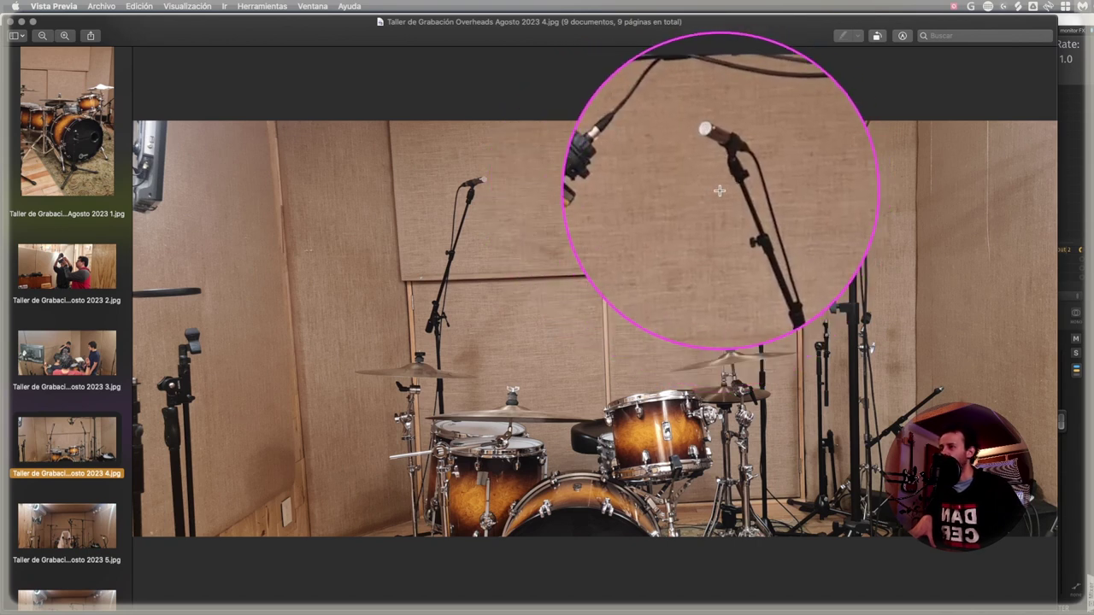
{"action": "key", "text": "grave"}
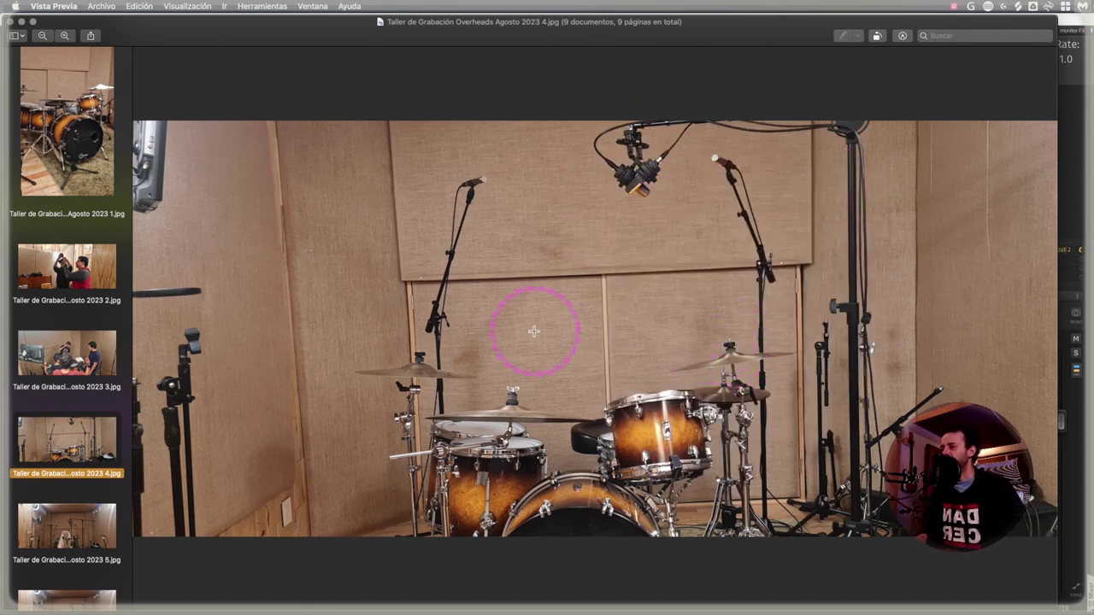
{"action": "key", "text": "super+Tab"}
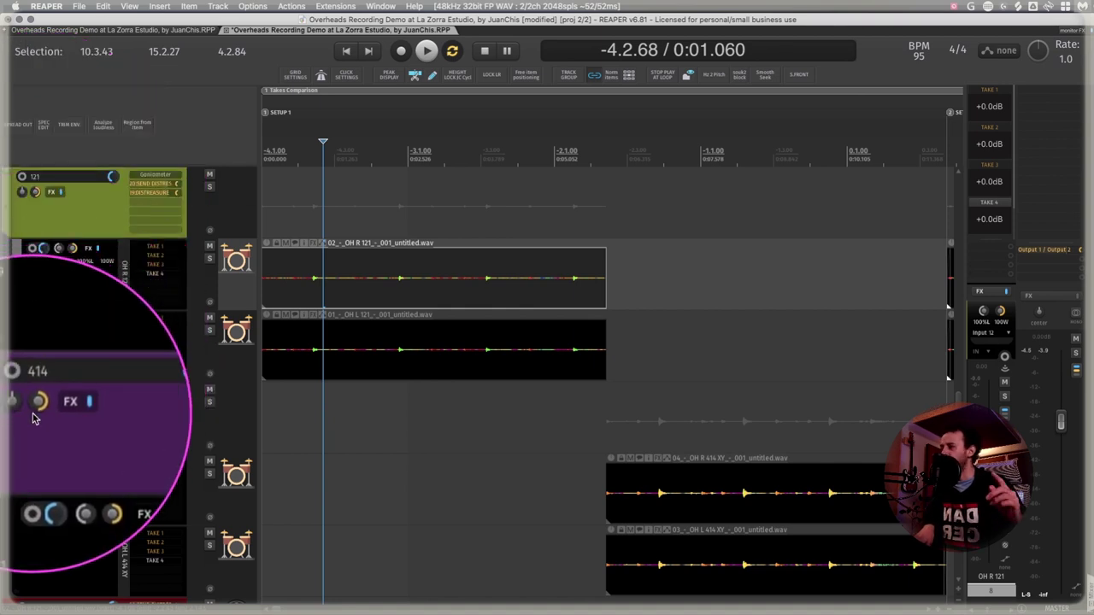
- Play the OH R 121 clip, then extend the time selection to 0.3.73 and play it
{"action": "left_click", "coordinate": [325, 273]}
{"action": "key", "text": "space"}
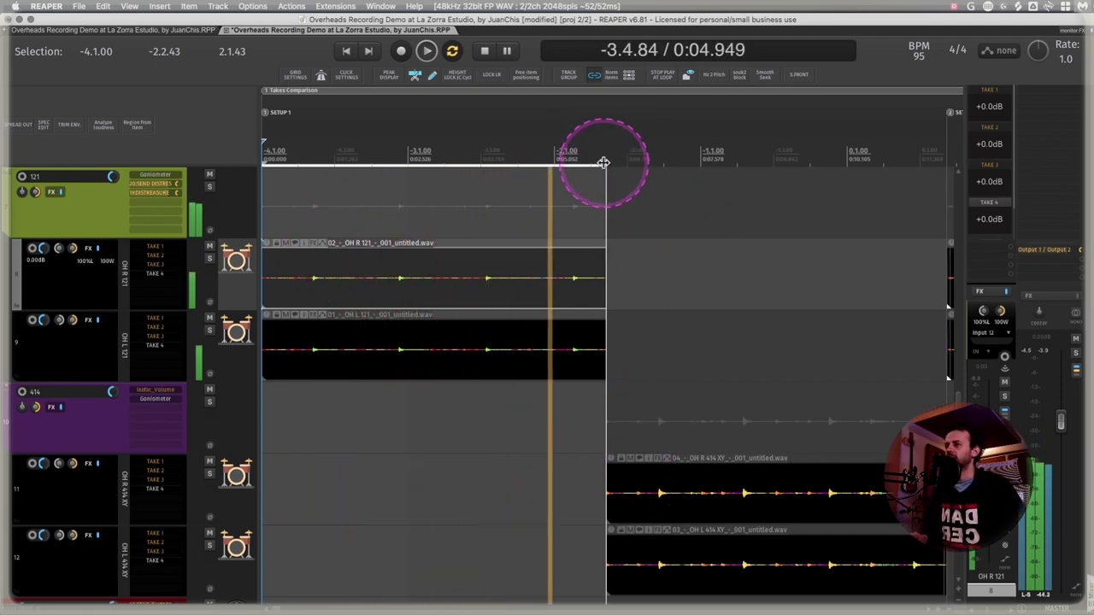
{"action": "key", "text": "space"}
{"action": "left_click_drag", "start_coordinate": [600, 165], "coordinate": [946, 165]}
{"action": "key", "text": "space"}
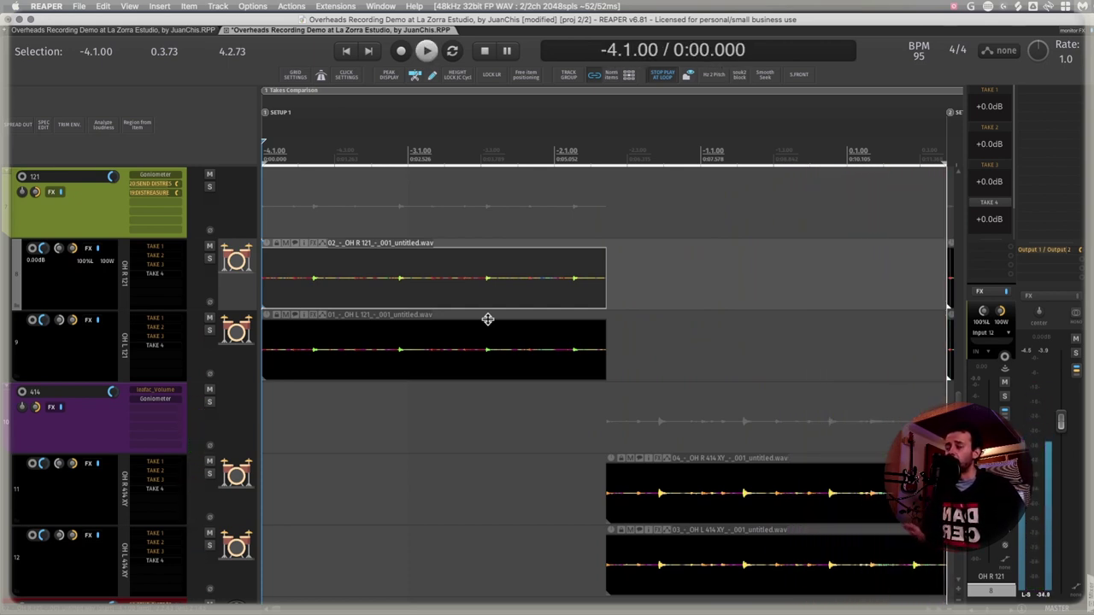
- Set the time selection to the OH R 121 clip's length and open the FX Browser
{"action": "left_click", "coordinate": [383, 272]}
{"action": "double_click", "coordinate": [382, 274]}
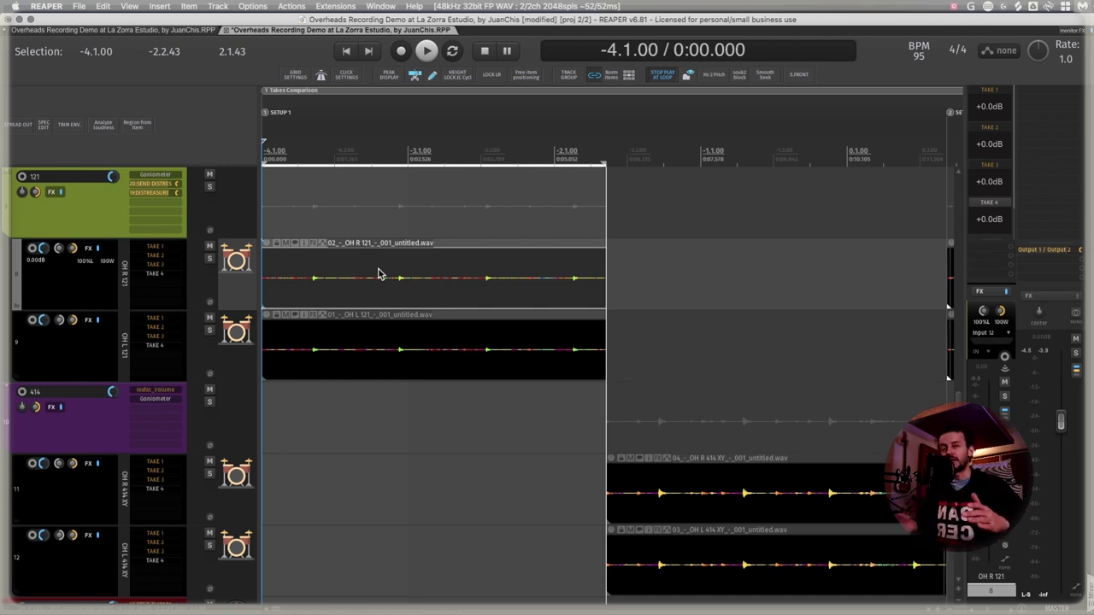
{"action": "key", "text": "ctrl+shift+f"}
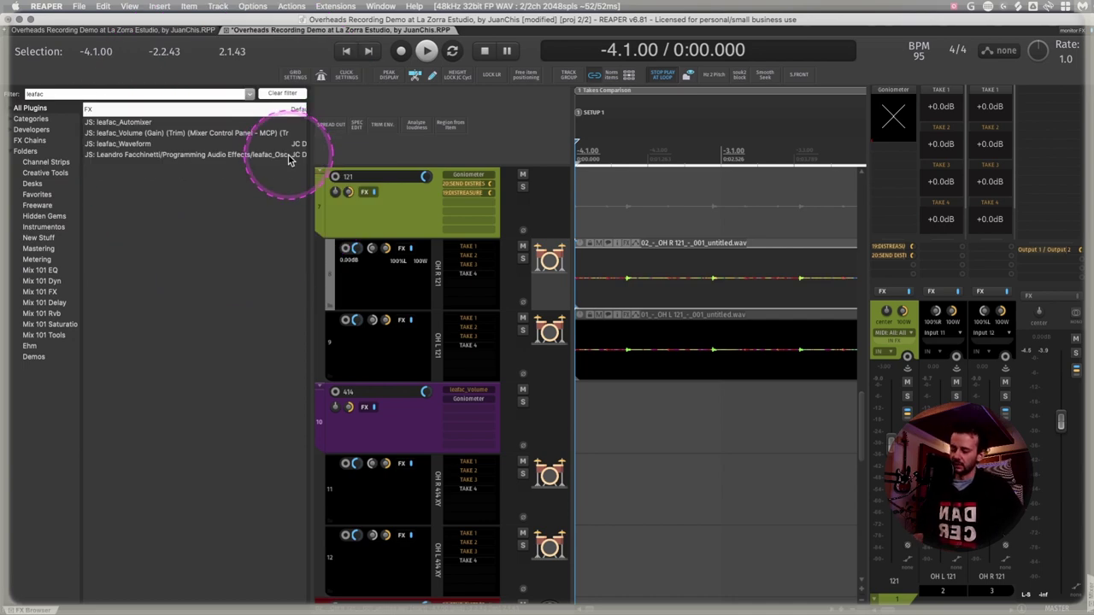
- Close the FX Browser and move the TAKE 1 volume effect ahead of the Goniometer on the 121 bus
{"action": "key", "text": "ctrl+alt+f"}
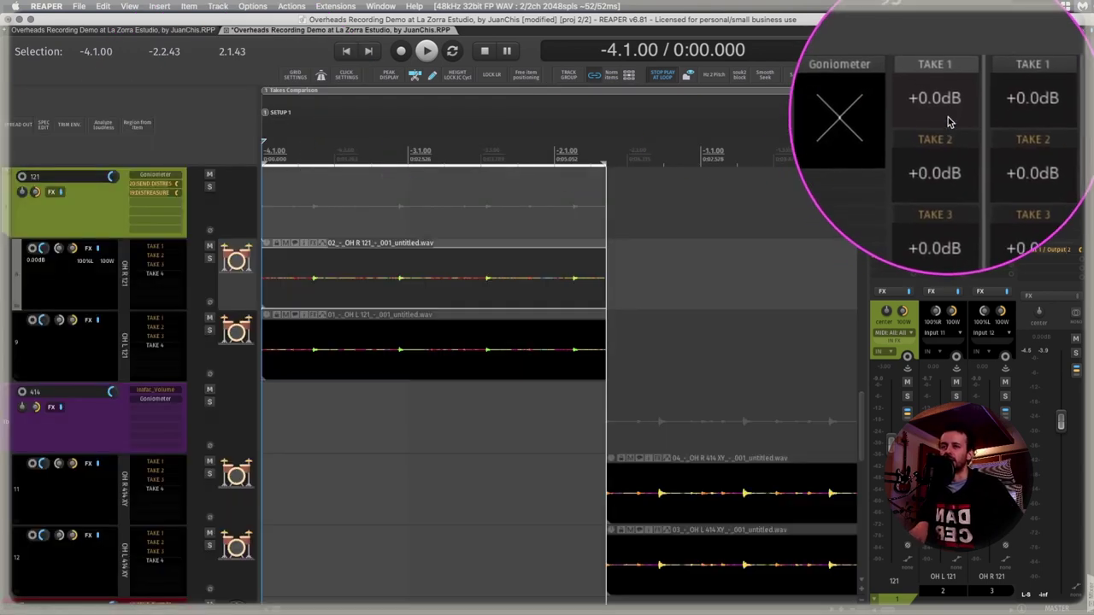
{"action": "left_click", "coordinate": [945, 129]}
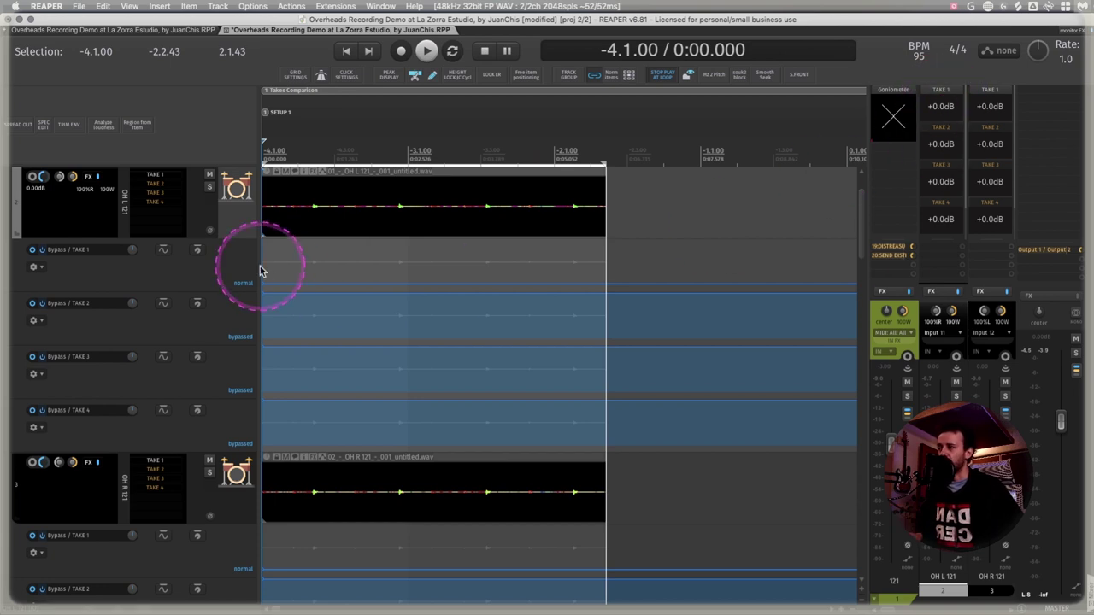
{"action": "left_click", "coordinate": [901, 309]}
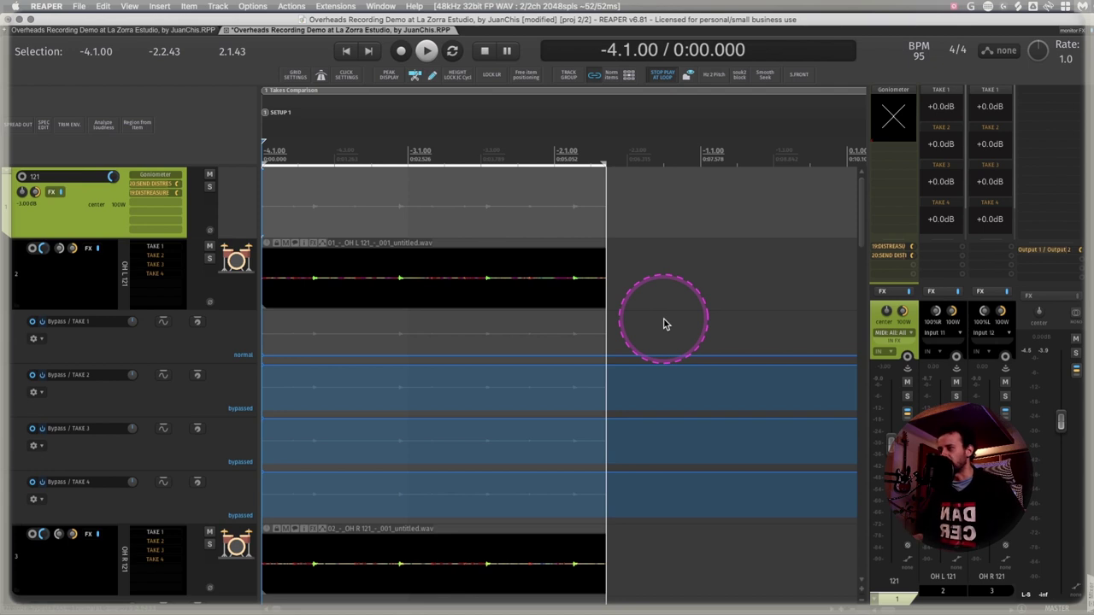
{"action": "left_click", "coordinate": [945, 110]}
{"action": "left_click", "coordinate": [944, 140]}
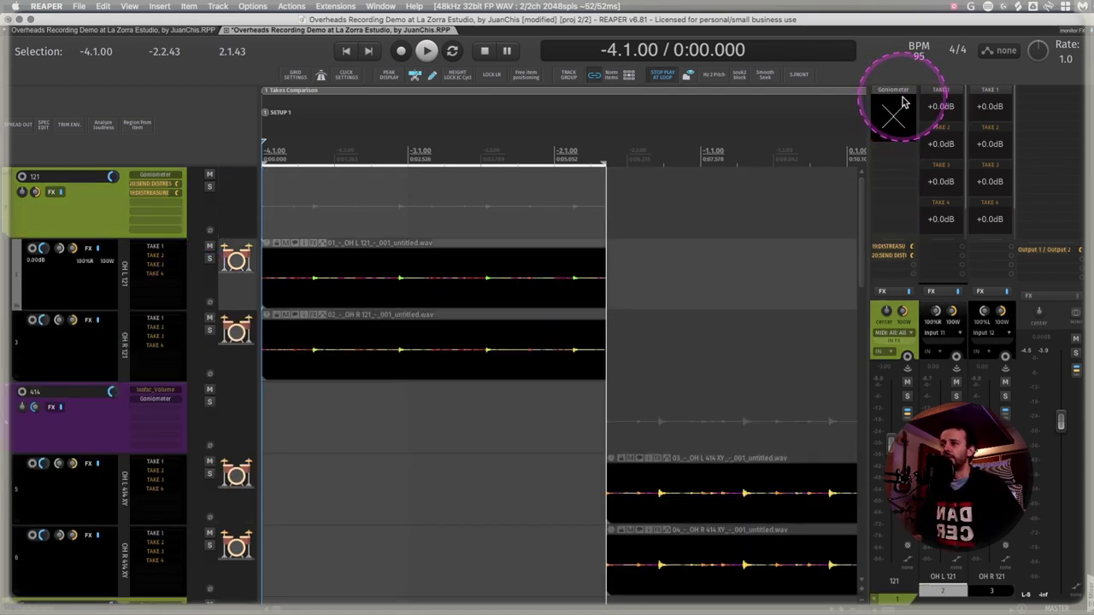
{"action": "left_click_drag", "start_coordinate": [896, 101], "coordinate": [904, 36]}
- Raise the TAKE 1 level to +12.0dB while extending the selection to 0.3.73 and replaying from -2.1
{"action": "scroll", "coordinate": [892, 108], "scroll_direction": "up", "scroll_amount": 4}
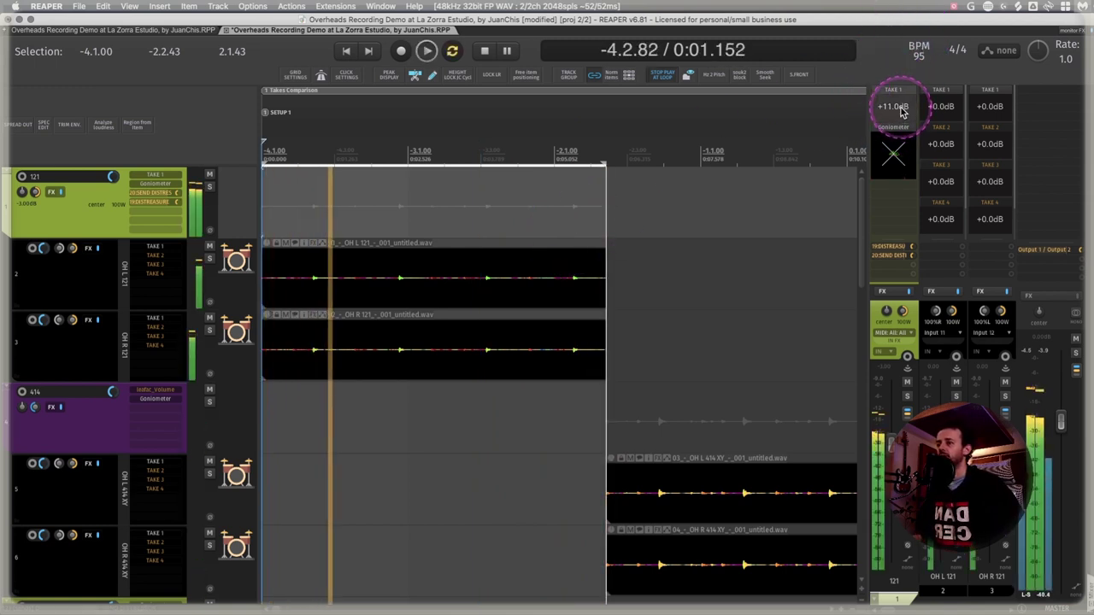
{"action": "key", "text": "space"}
{"action": "double_click", "coordinate": [632, 152]}
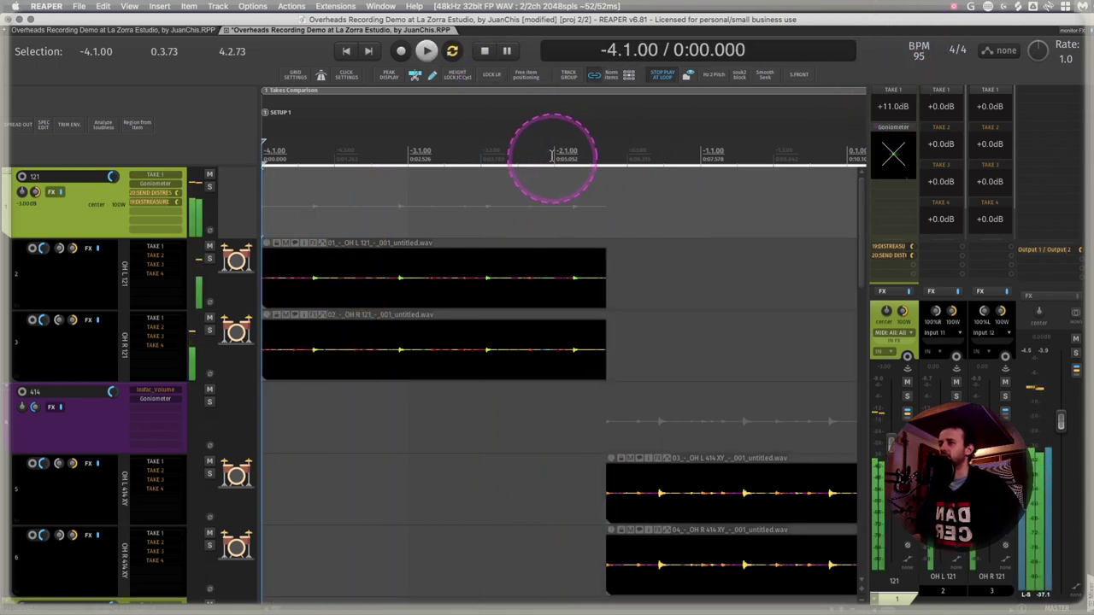
{"action": "left_click", "coordinate": [551, 153]}
{"action": "key", "text": "space"}
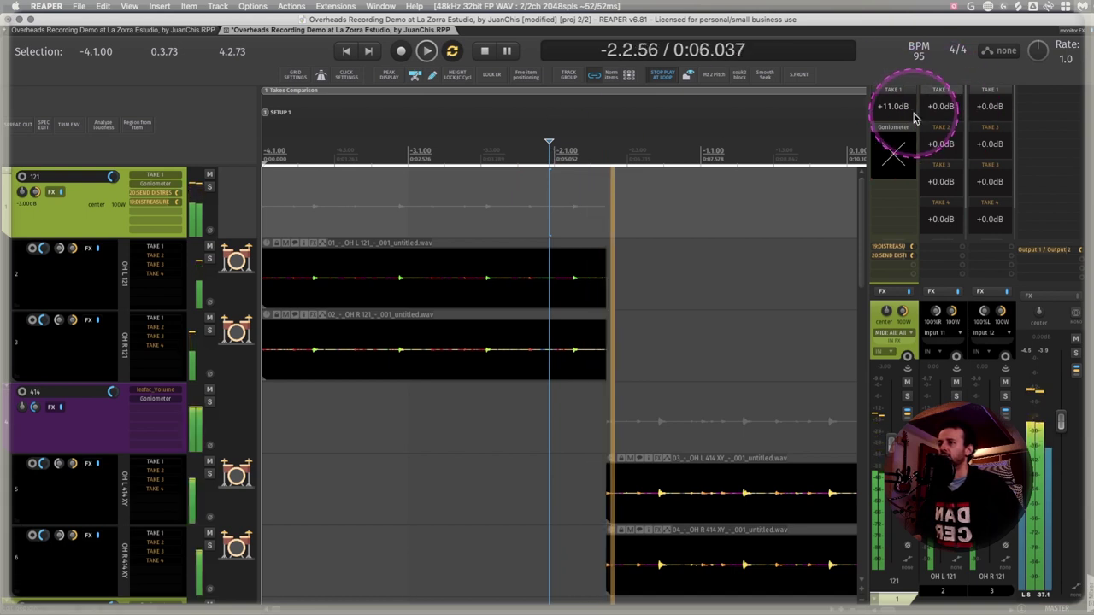
{"action": "scroll", "coordinate": [892, 109], "scroll_direction": "up", "scroll_amount": 1}
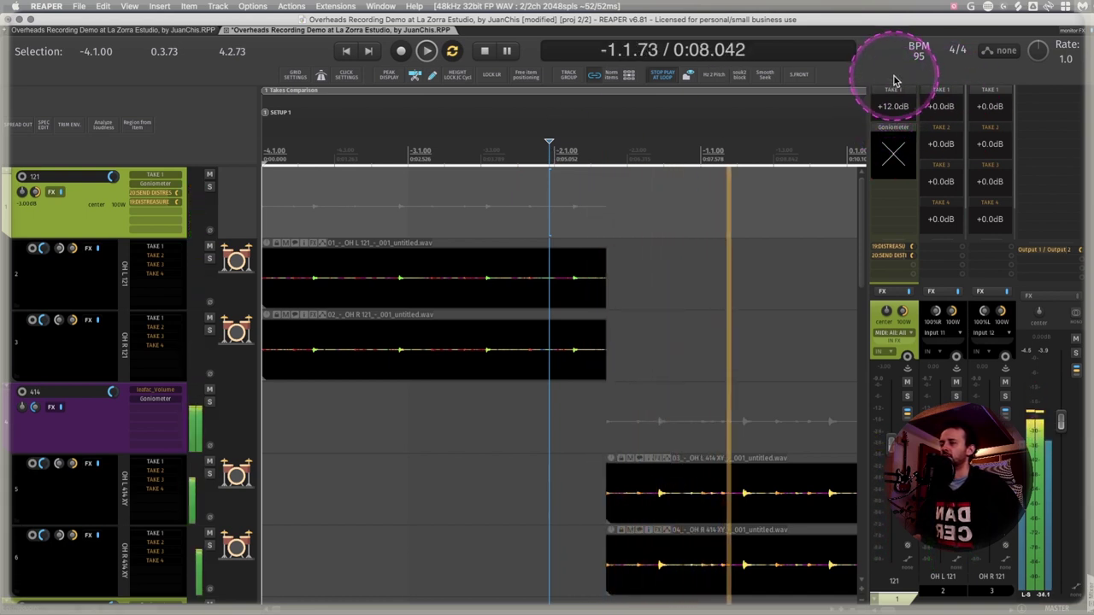
- Audition from earlier play positions around -3.1, then select the OH L 121 clip
{"action": "key", "text": "space"}
{"action": "key", "text": "space"}
{"action": "left_click", "coordinate": [480, 149]}
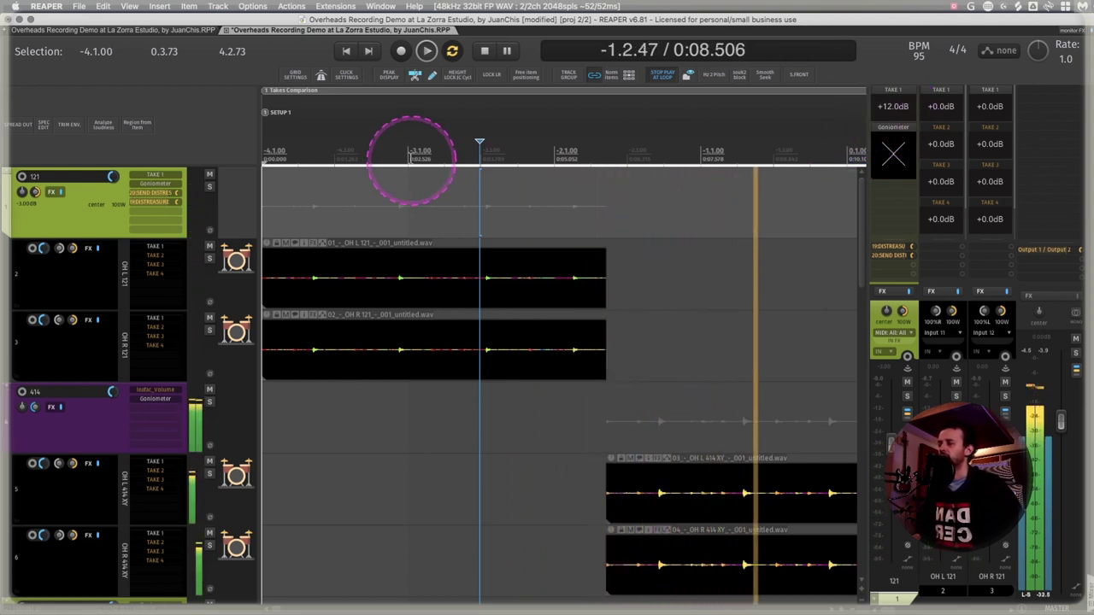
{"action": "key", "text": "space"}
{"action": "left_click", "coordinate": [405, 152]}
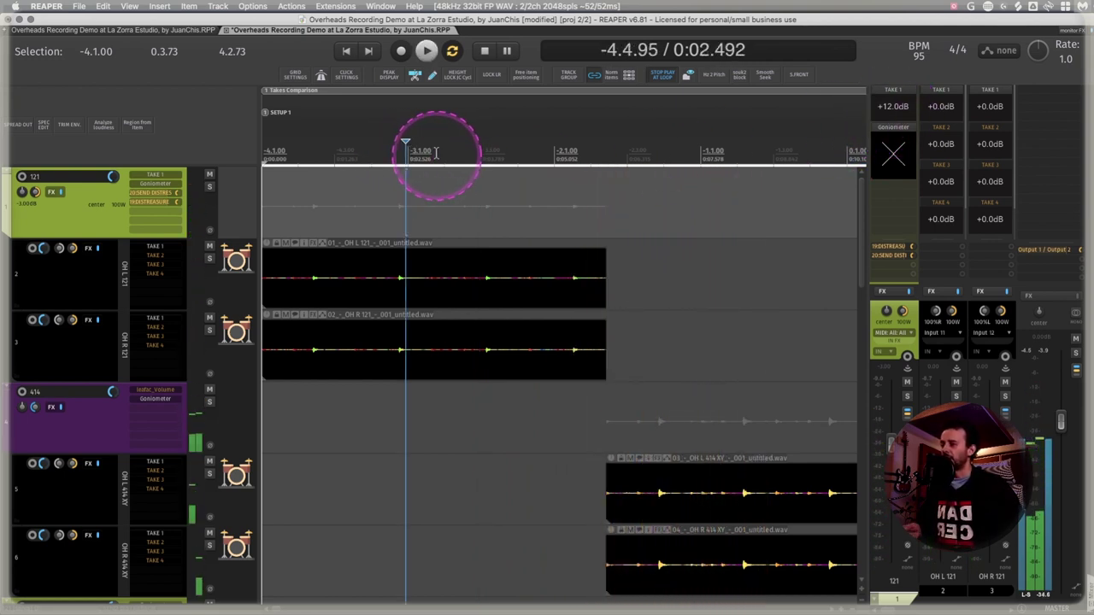
{"action": "left_click", "coordinate": [395, 268]}
{"action": "left_click", "coordinate": [589, 378]}
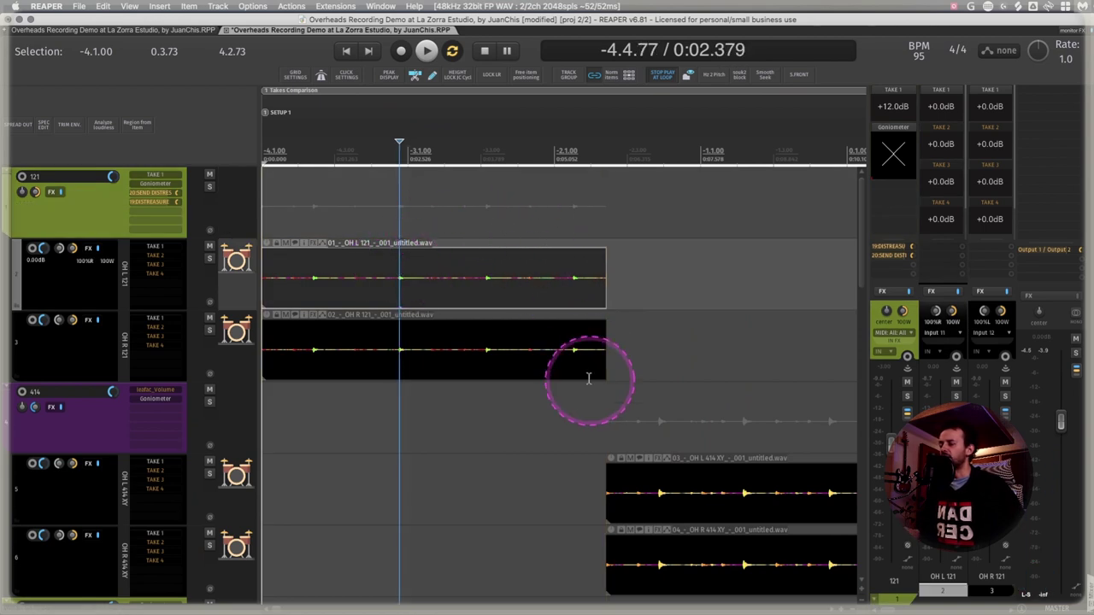
- Label the buses 121 - SPACED AB and 414 - XY, then open the SPACED AB Goniometer
{"action": "mouse_move", "coordinate": [589, 379]}
{"action": "left_mouse_down"}
{"action": "mouse_move", "coordinate": [371, 367]}
{"action": "mouse_move", "coordinate": [289, 293]}
{"action": "left_mouse_up"}
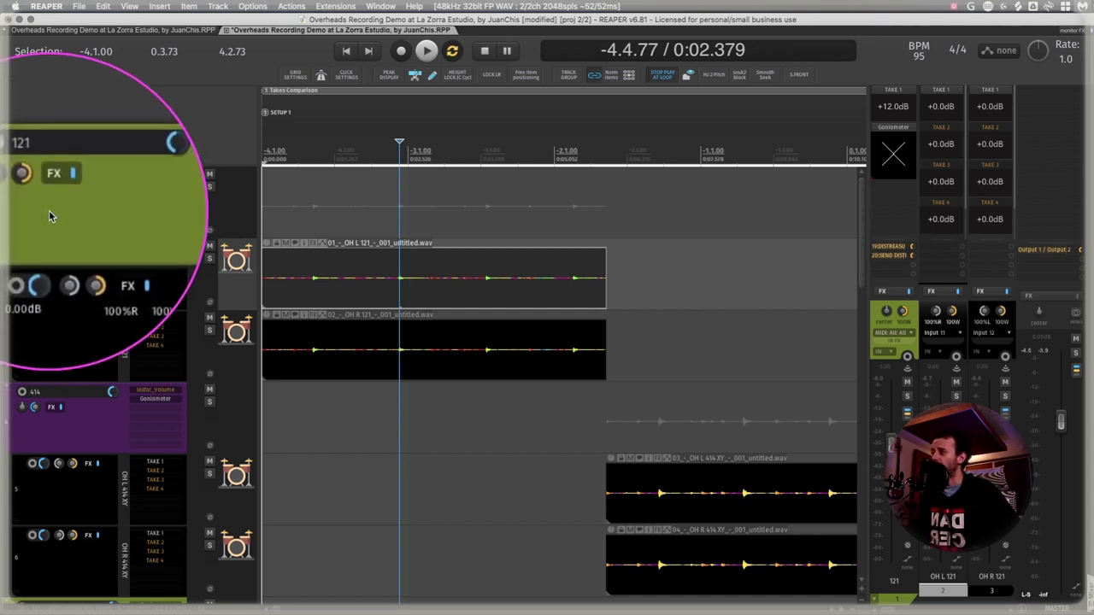
{"action": "left_click", "coordinate": [349, 278]}
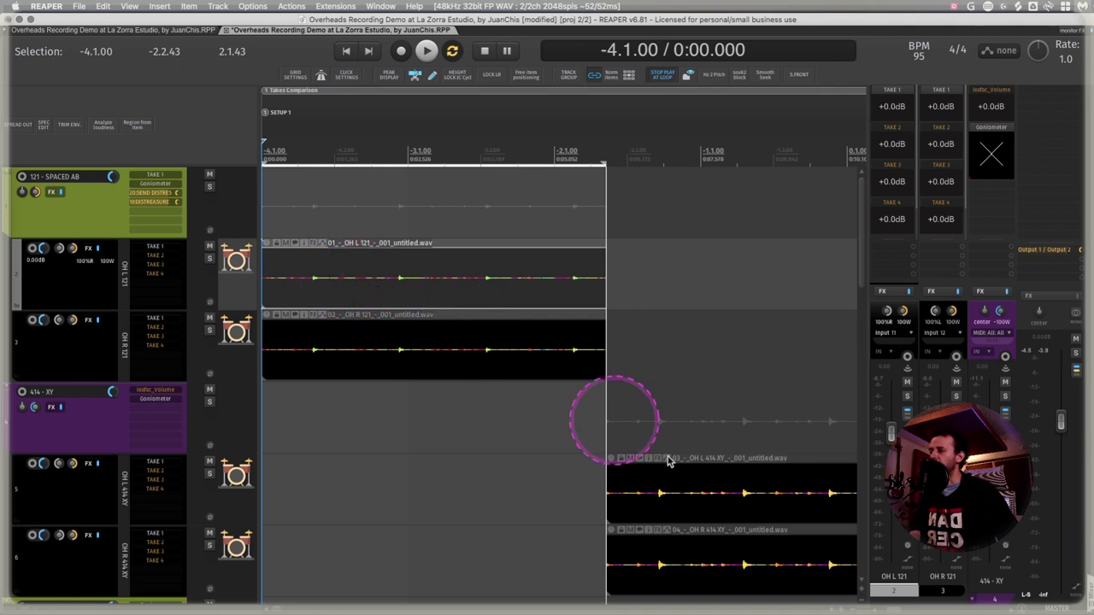
{"action": "left_click", "coordinate": [59, 212]}
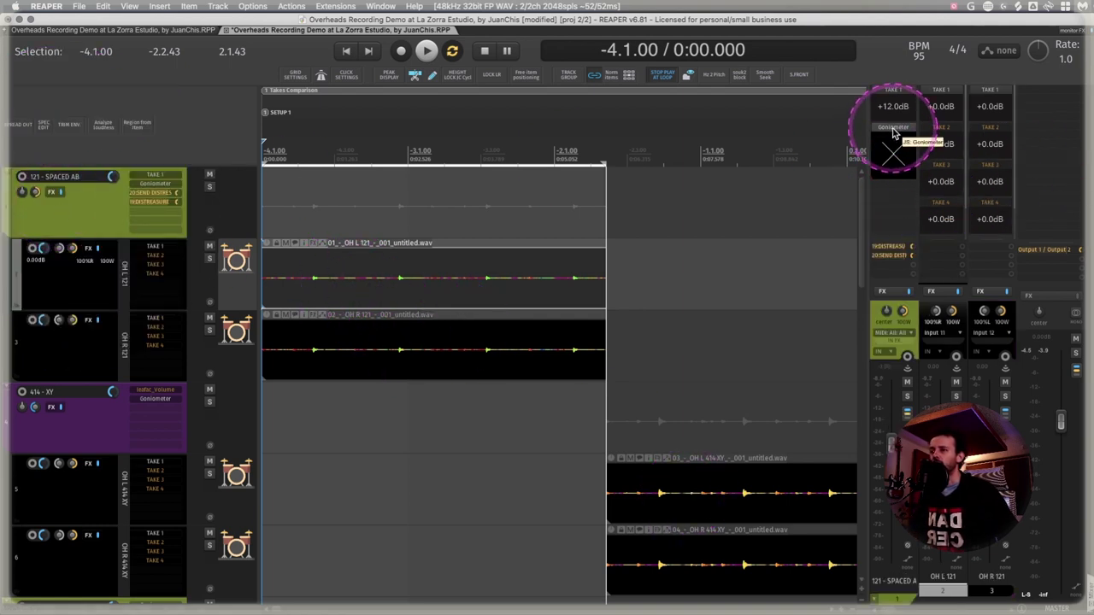
{"action": "left_click", "coordinate": [893, 129]}
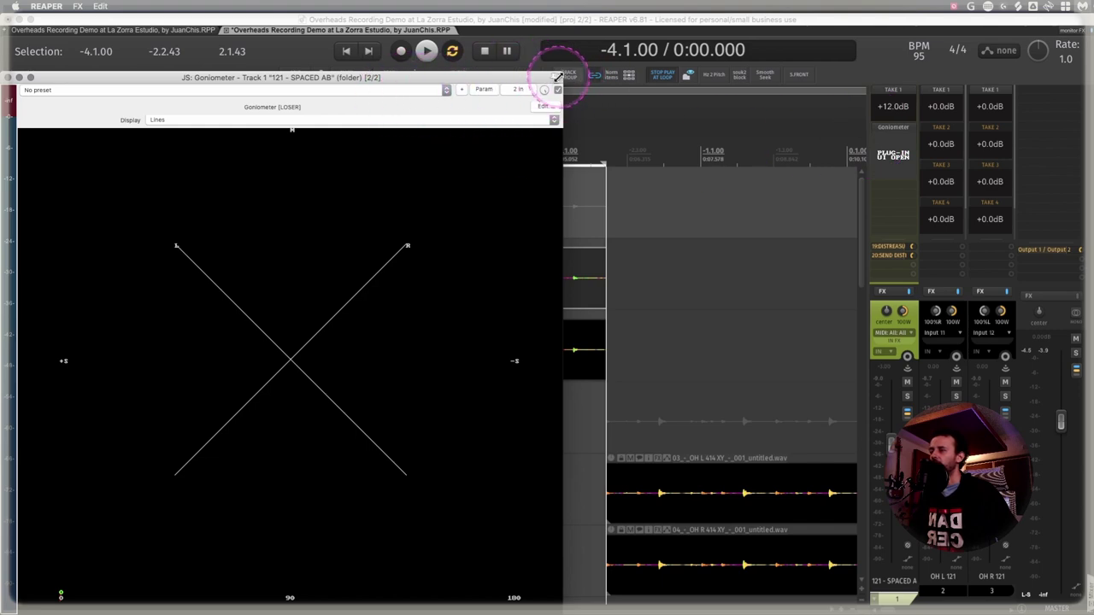
- Shrink and recentre the goniometer window, then play a stretch to watch the stereo image
{"action": "left_click_drag", "start_coordinate": [556, 80], "coordinate": [708, 178]}
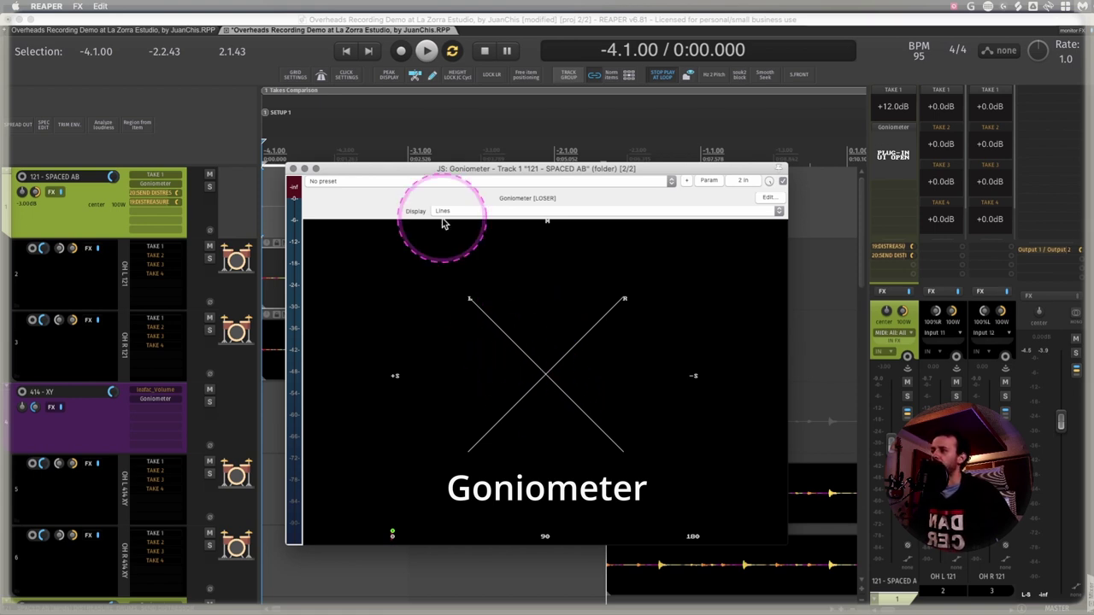
{"action": "key", "text": "space"}
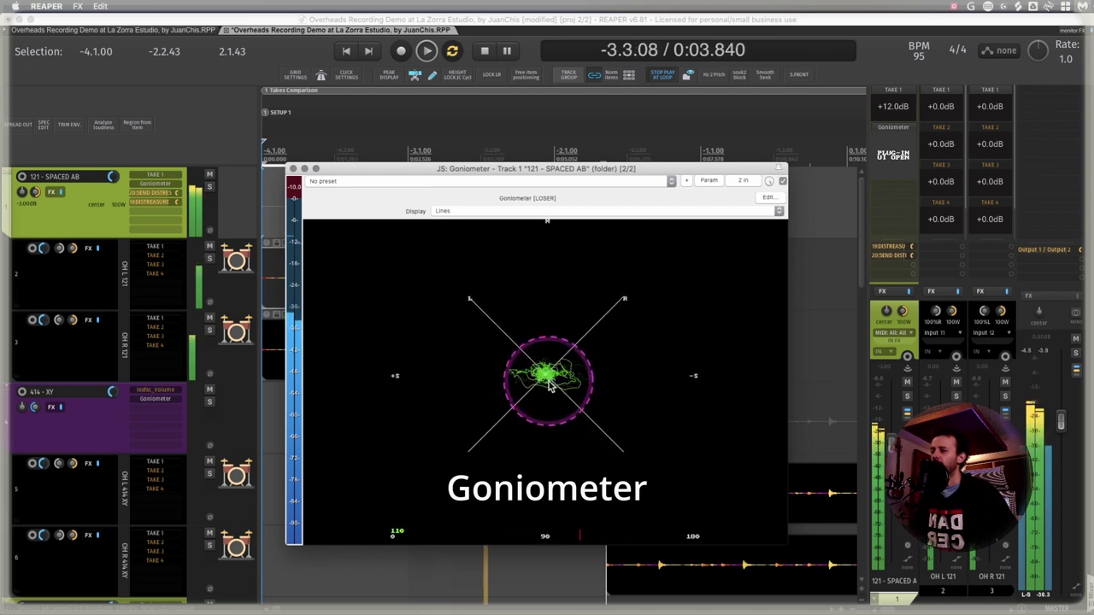
{"action": "key", "text": "space"}
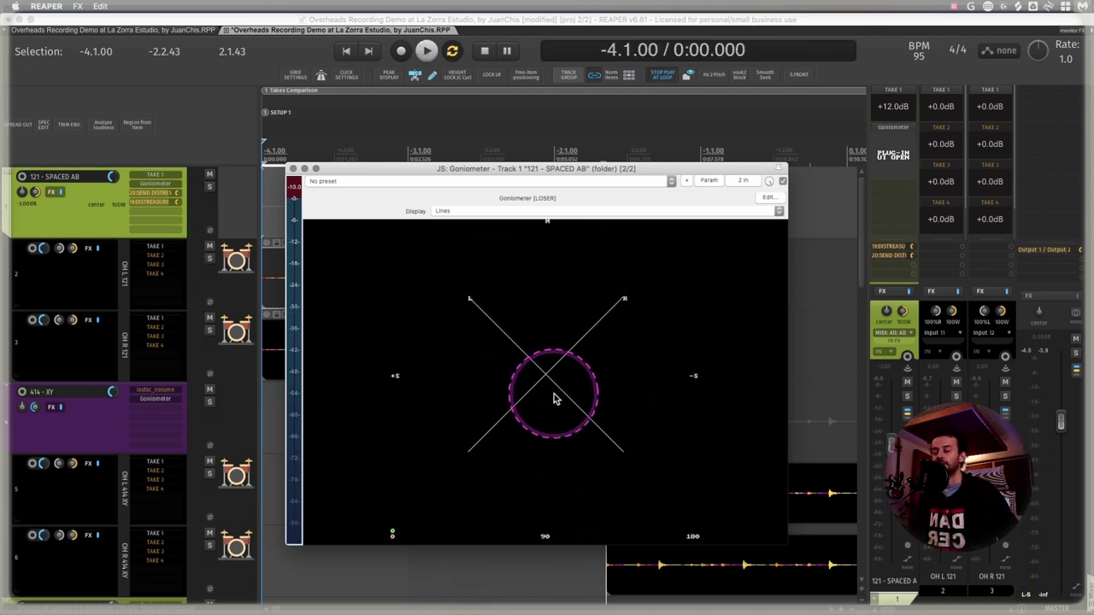
- Invert the OH R 121 track polarity, audition it on the goniometer, then zoom in on the OH R take
{"action": "left_click", "coordinate": [1005, 547]}
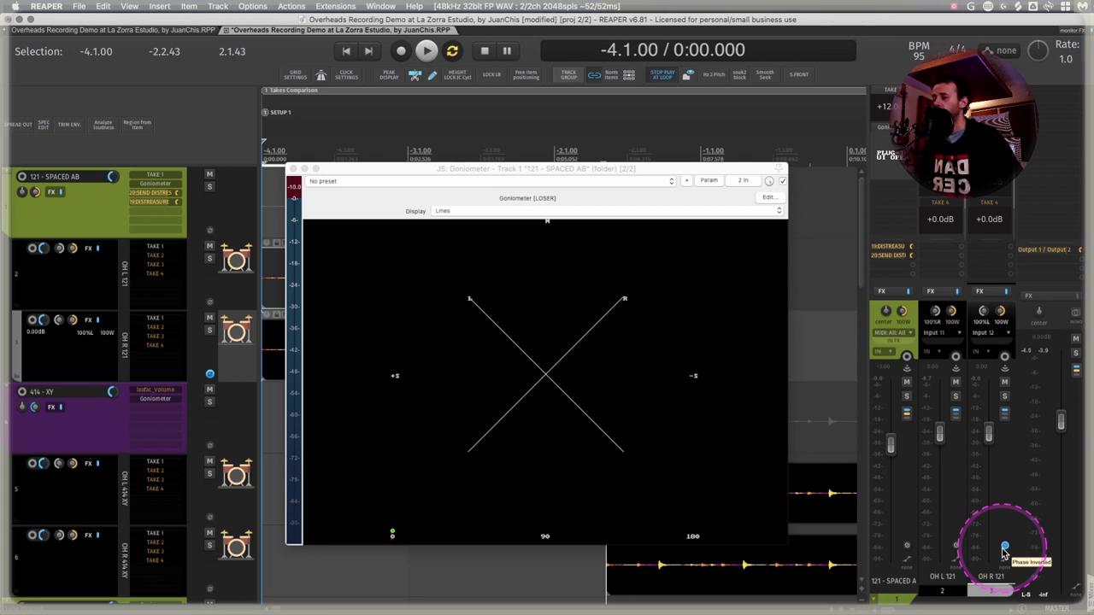
{"action": "key", "text": "space"}
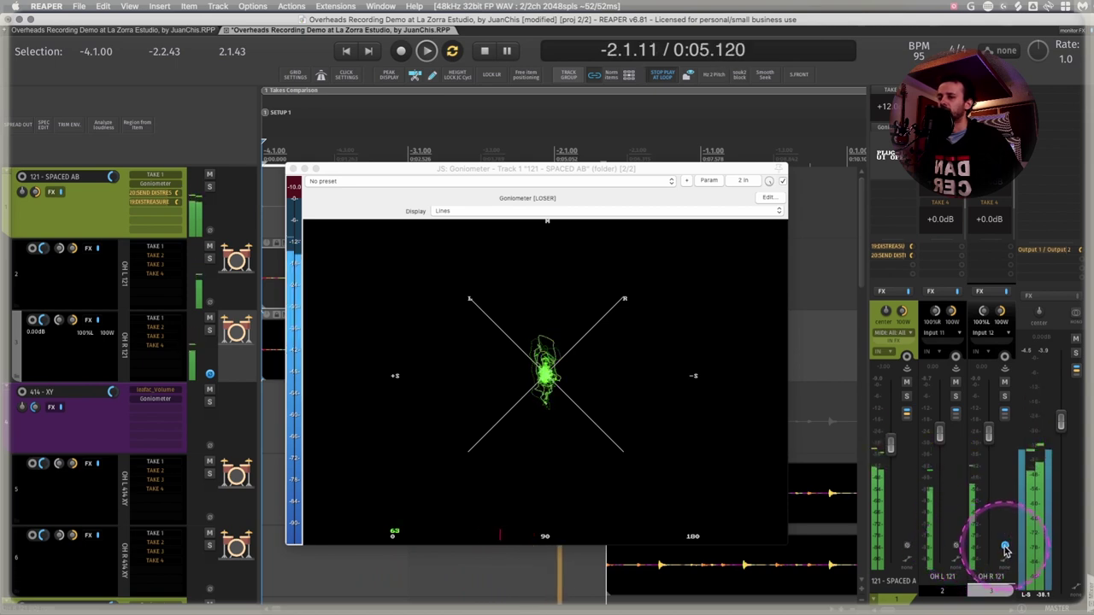
{"action": "key", "text": "space"}
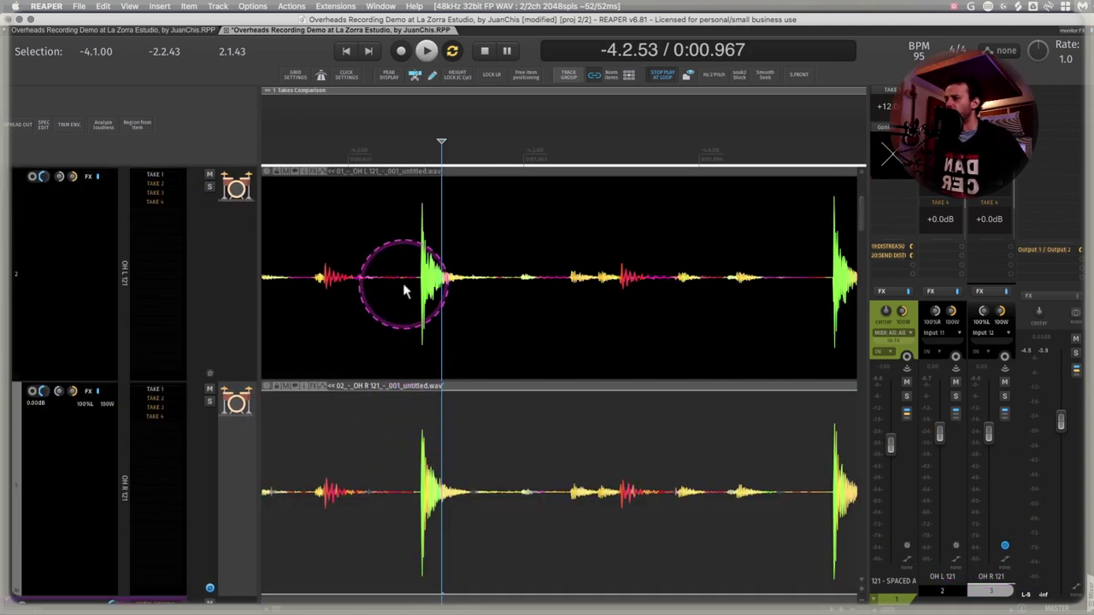
{"action": "left_click", "coordinate": [453, 464]}
{"action": "scroll", "coordinate": [422, 324], "scroll_direction": "up", "scroll_amount": 4}
- Invert the OH R 121 take's phase in its properties and turn off its track polarity flip
{"action": "double_click", "coordinate": [432, 452]}
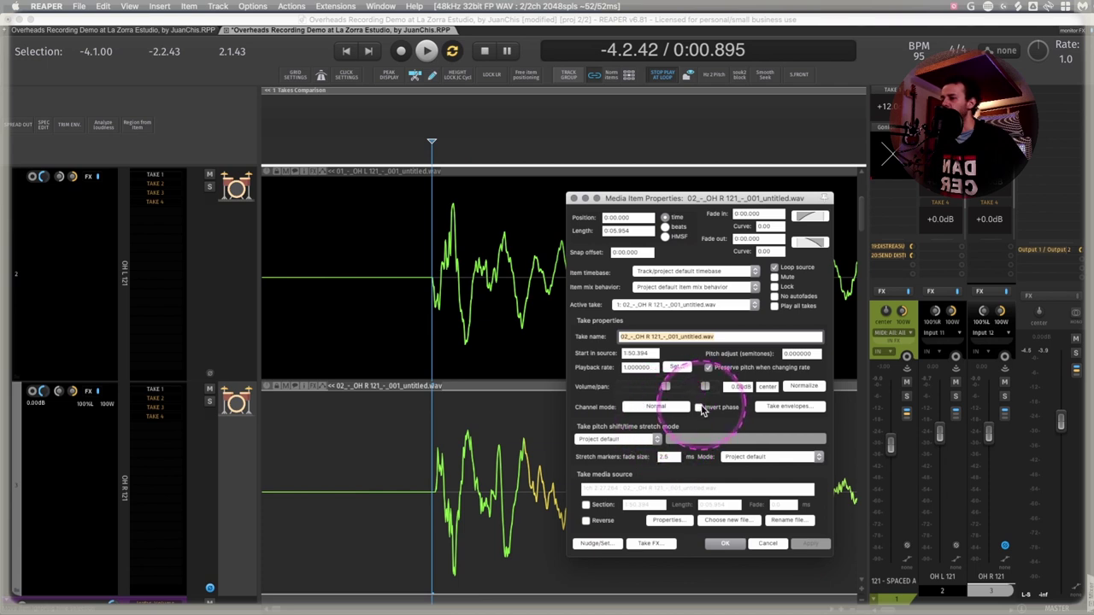
{"action": "left_click", "coordinate": [699, 408]}
{"action": "left_click", "coordinate": [808, 545]}
{"action": "left_click", "coordinate": [1006, 551]}
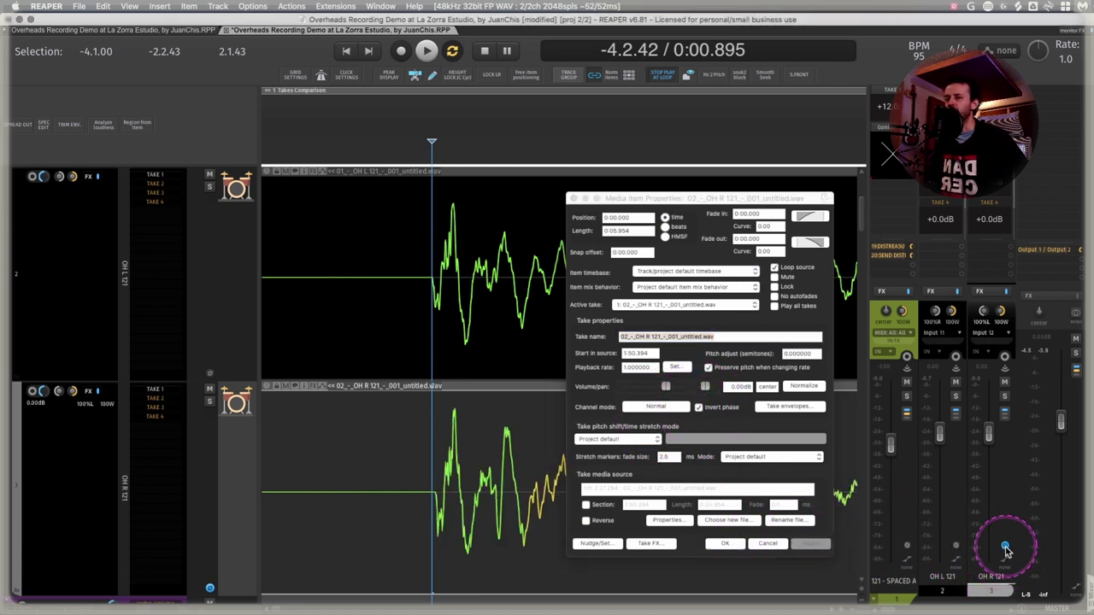
- Invert the OH L 121 take's phase as well, then close the properties dialog
{"action": "left_click", "coordinate": [514, 382]}
{"action": "left_click", "coordinate": [700, 408]}
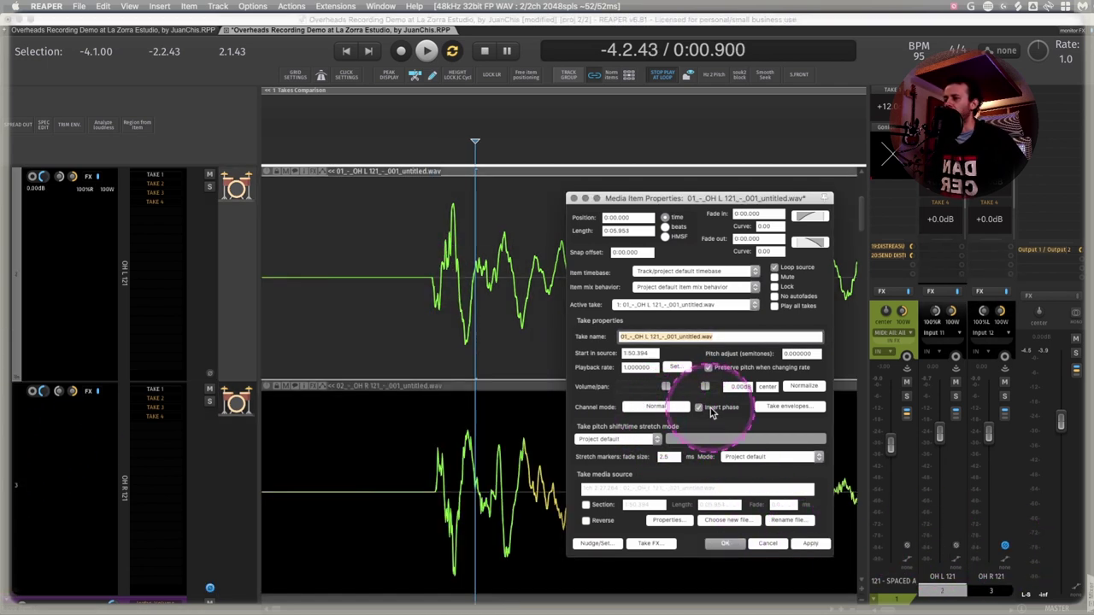
{"action": "left_click", "coordinate": [808, 544]}
{"action": "left_click", "coordinate": [972, 551]}
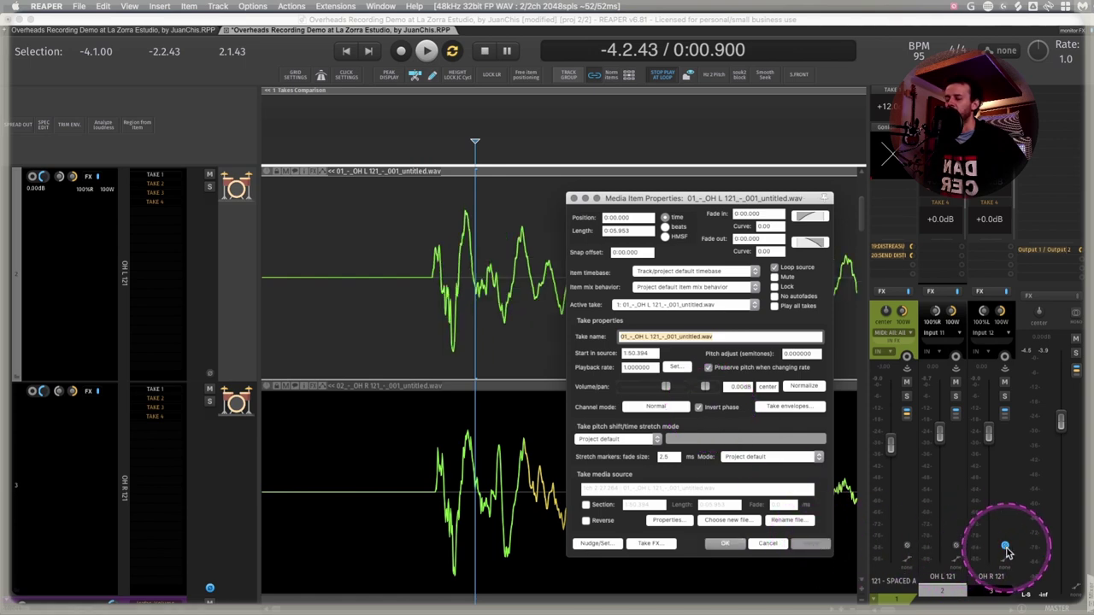
{"action": "key", "text": "Escape"}
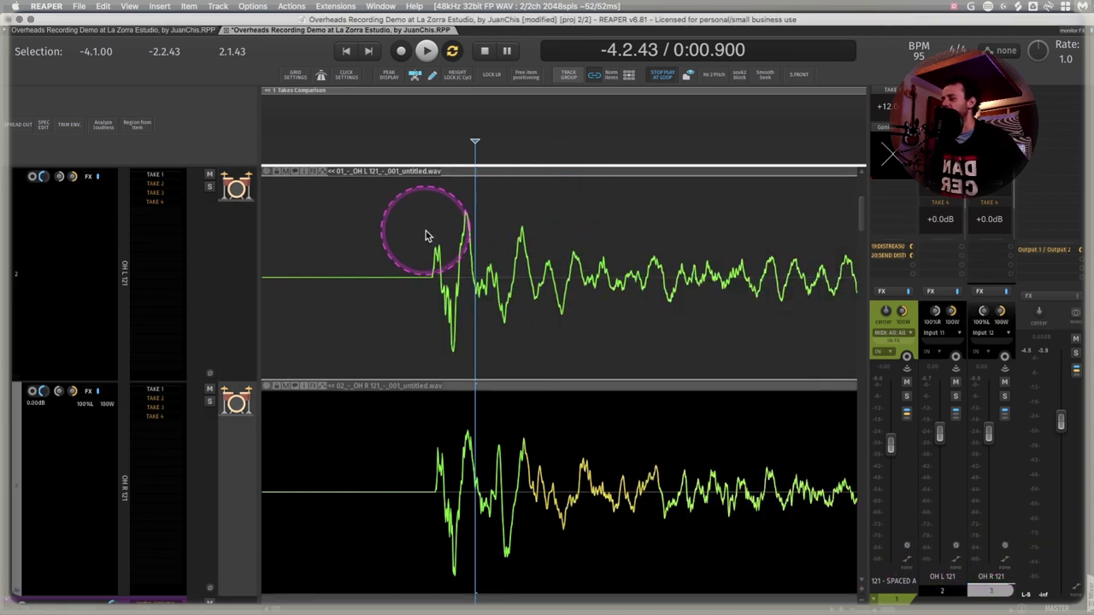
- Zoom out over the overhead takes and open the SPACED AB goniometer at screen centre
{"action": "scroll", "coordinate": [427, 236], "scroll_direction": "down", "scroll_amount": 10}
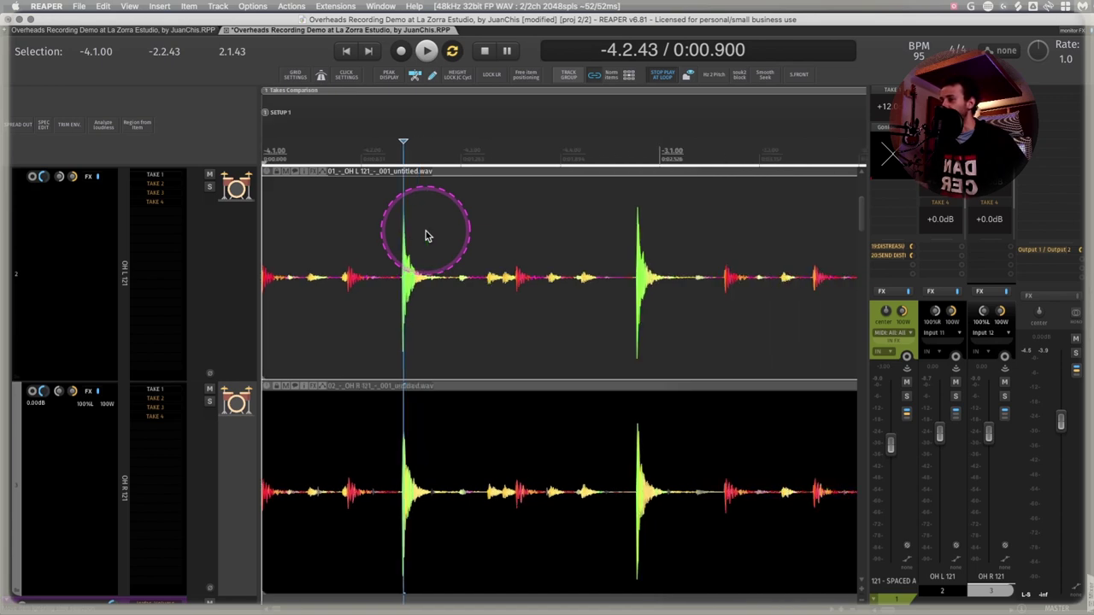
{"action": "scroll", "coordinate": [426, 231], "scroll_direction": "down", "scroll_amount": 4}
{"action": "scroll", "coordinate": [425, 230], "scroll_direction": "up", "scroll_amount": 2}
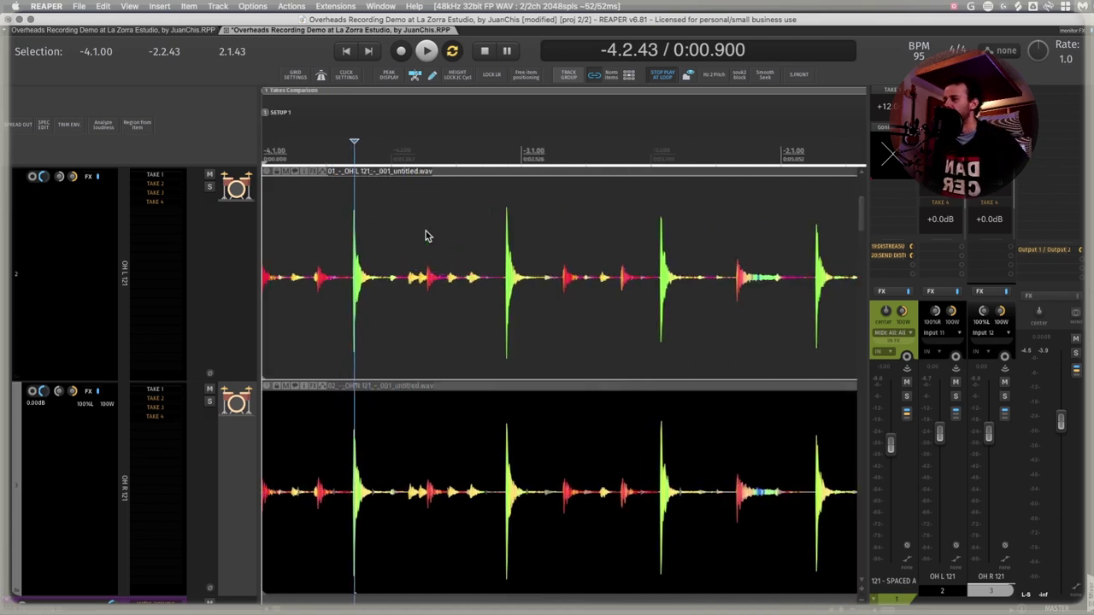
{"action": "left_click", "coordinate": [398, 234]}
{"action": "left_click_drag", "start_coordinate": [923, 205], "coordinate": [367, 203]}
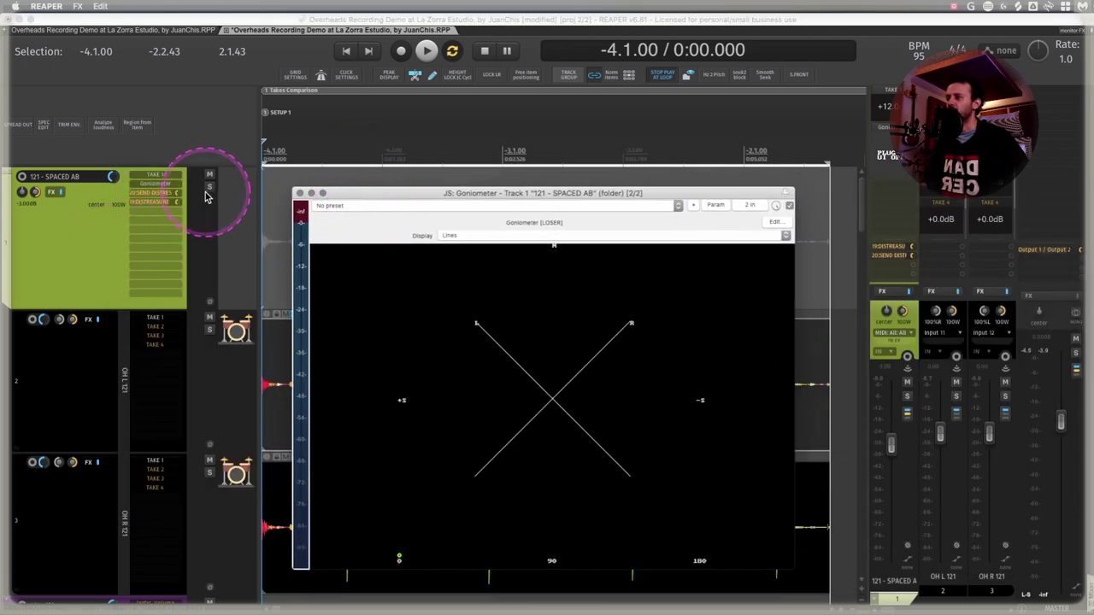
- Play the overheads with looped playback turned off, stop, then play again
{"action": "key", "text": "space"}
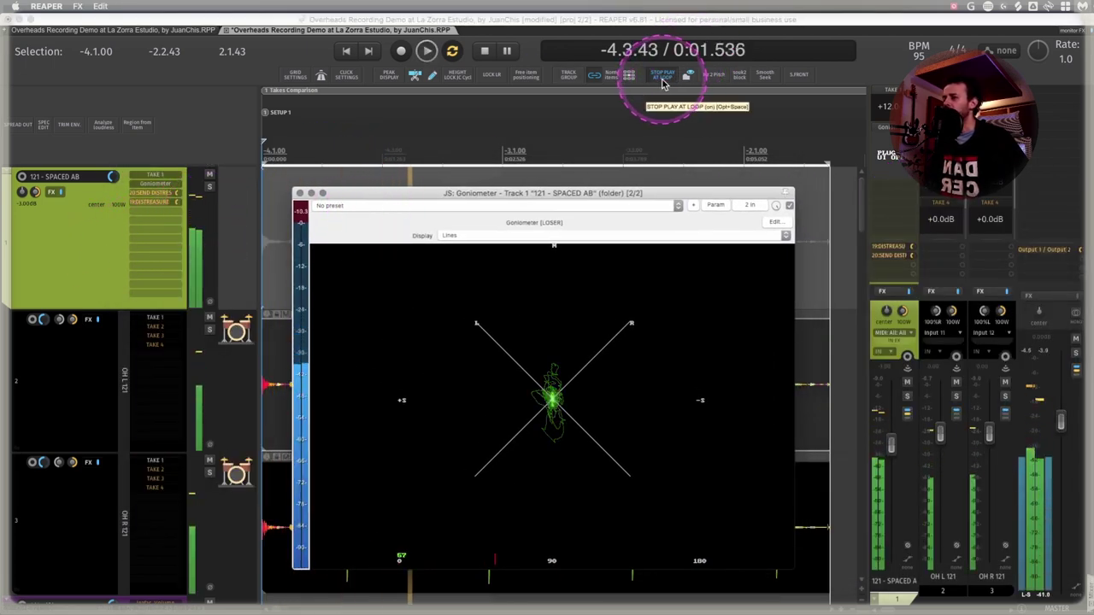
{"action": "left_click", "coordinate": [452, 52]}
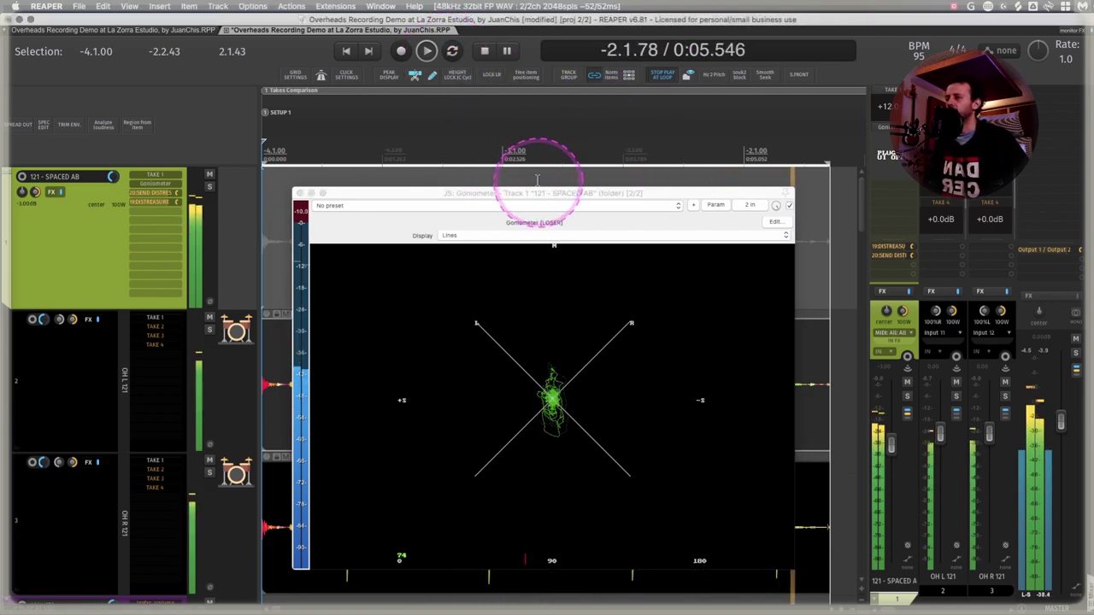
{"action": "key", "text": "space"}
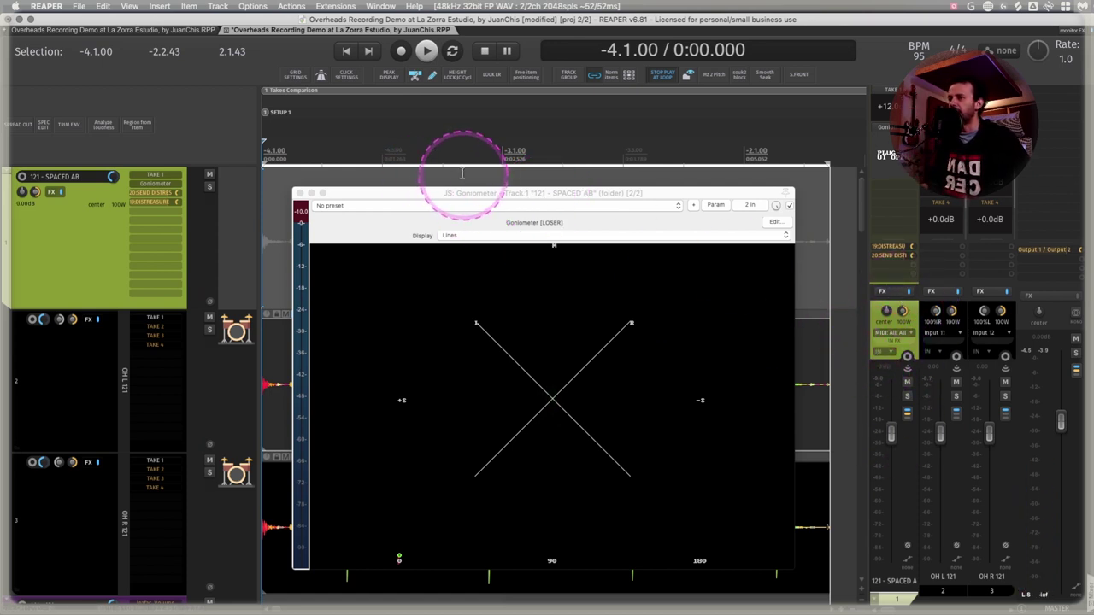
{"action": "key", "text": "space"}
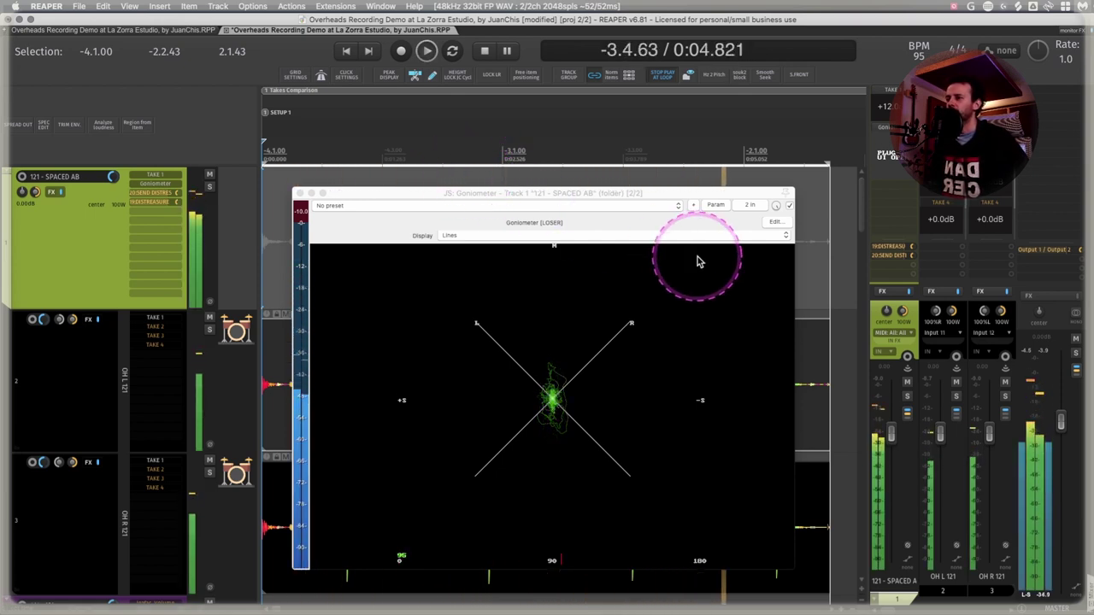
- Open the Master adc-StereoScope, enlarge it at the top-left, and move the Goniometer up-right
{"action": "key", "text": "space"}
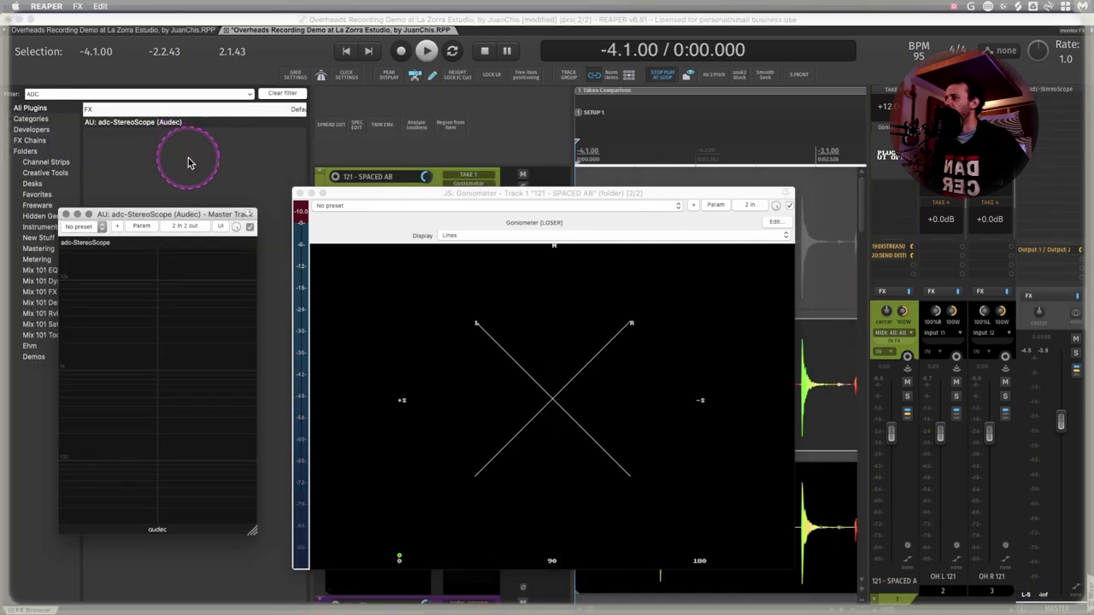
{"action": "left_click", "coordinate": [169, 195]}
{"action": "left_click_drag", "start_coordinate": [170, 220], "coordinate": [127, 177]}
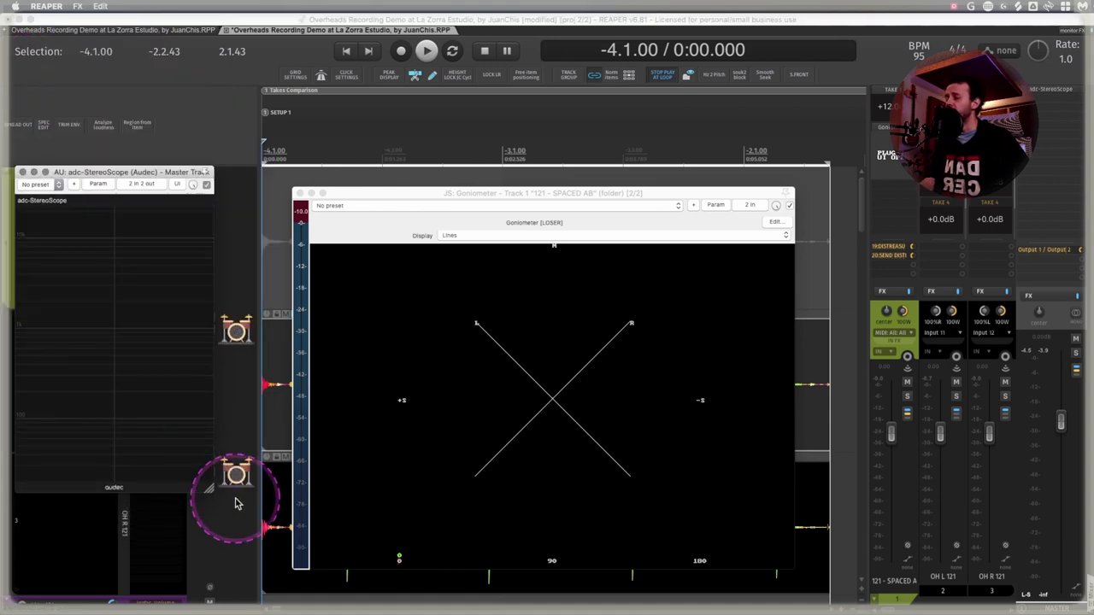
{"action": "left_click_drag", "start_coordinate": [210, 489], "coordinate": [281, 568]}
{"action": "left_click_drag", "start_coordinate": [212, 500], "coordinate": [298, 598]}
{"action": "left_click_drag", "start_coordinate": [165, 175], "coordinate": [130, 37]}
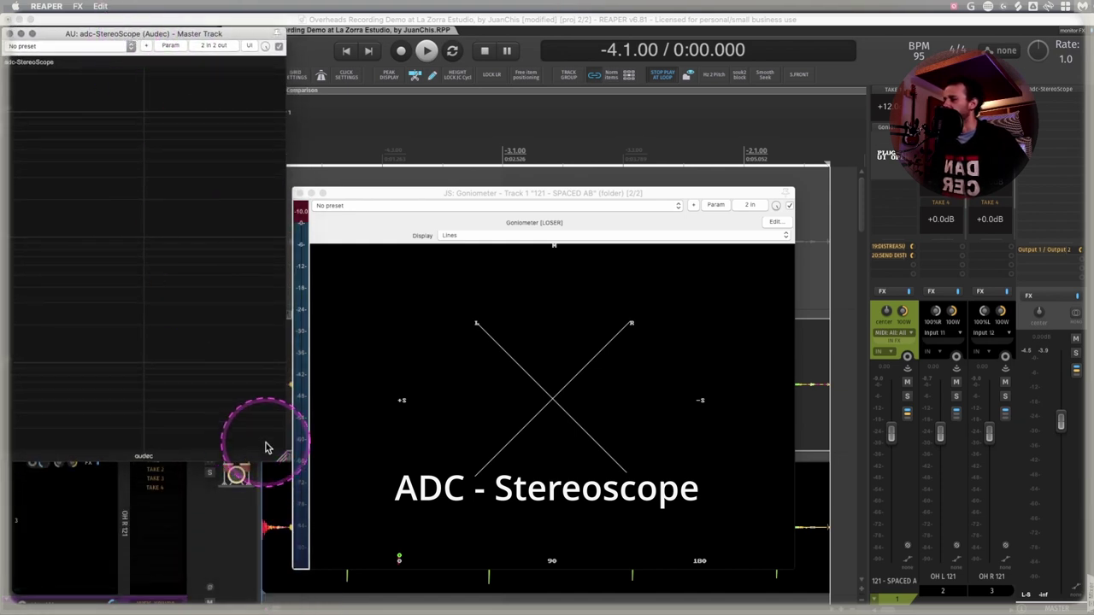
{"action": "left_click_drag", "start_coordinate": [281, 454], "coordinate": [288, 604]}
{"action": "left_click", "coordinate": [465, 197]}
{"action": "left_click_drag", "start_coordinate": [460, 197], "coordinate": [516, 117]}
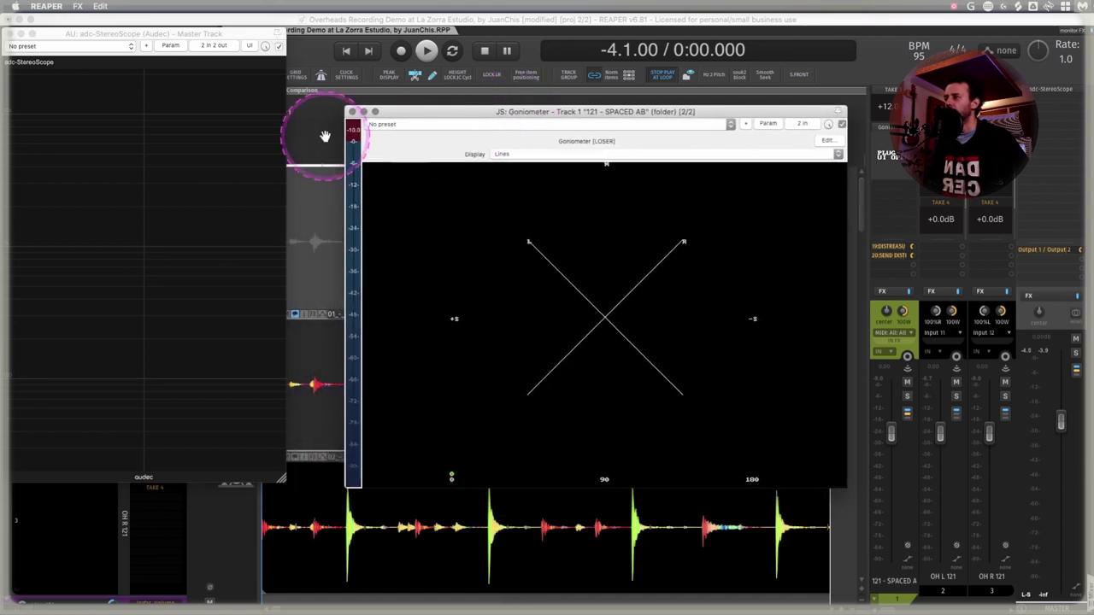
{"action": "left_click_drag", "start_coordinate": [149, 94], "coordinate": [165, 292]}
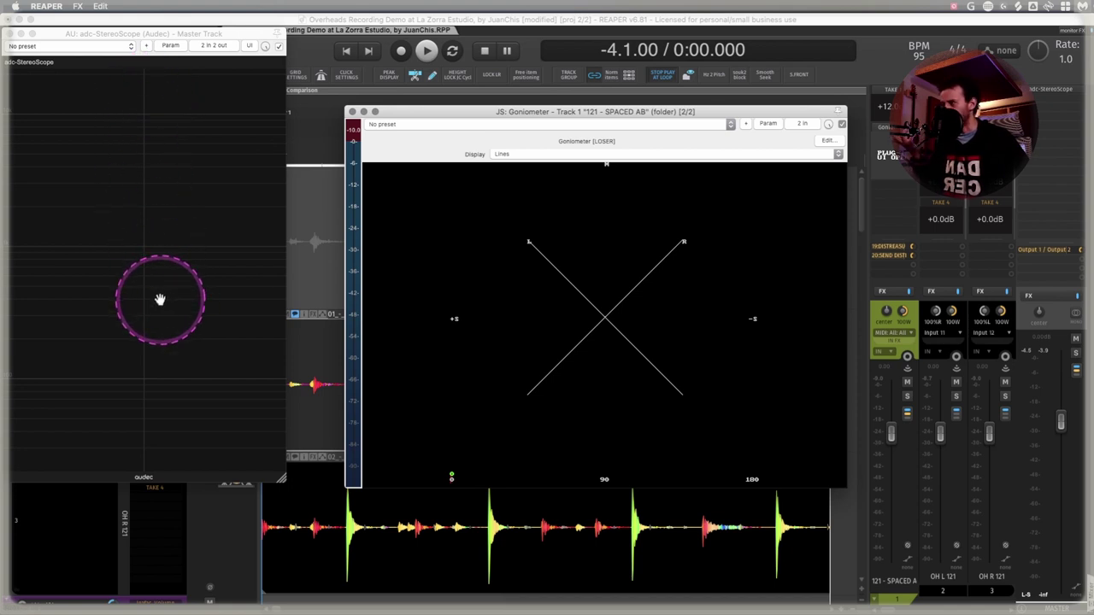
{"action": "mouse_move", "coordinate": [160, 299]}
{"action": "left_mouse_down"}
{"action": "mouse_move", "coordinate": [164, 376]}
{"action": "mouse_move", "coordinate": [151, 408]}
{"action": "mouse_move", "coordinate": [61, 420]}
{"action": "mouse_move", "coordinate": [39, 245]}
{"action": "mouse_move", "coordinate": [203, 203]}
{"action": "mouse_move", "coordinate": [219, 212]}
{"action": "mouse_move", "coordinate": [240, 414]}
{"action": "mouse_move", "coordinate": [163, 445]}
{"action": "left_mouse_up"}
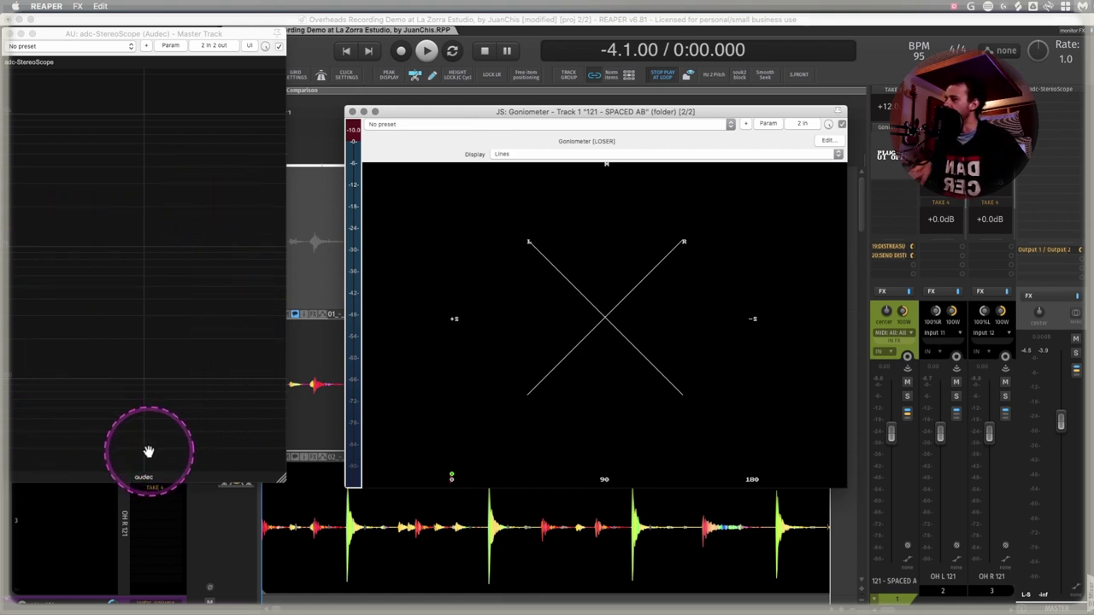
{"action": "left_click_drag", "start_coordinate": [144, 449], "coordinate": [147, 172]}
{"action": "left_click", "coordinate": [189, 337]}
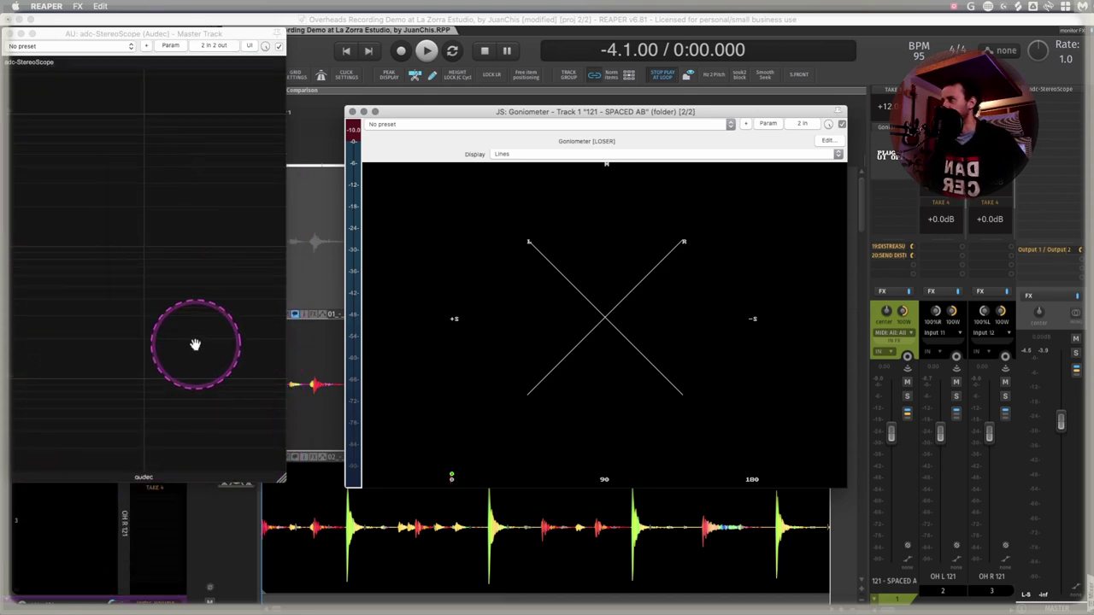
{"action": "mouse_move", "coordinate": [195, 344]}
{"action": "left_mouse_down"}
{"action": "mouse_move", "coordinate": [195, 390]}
{"action": "mouse_move", "coordinate": [122, 442]}
{"action": "mouse_move", "coordinate": [74, 442]}
{"action": "mouse_move", "coordinate": [119, 439]}
{"action": "mouse_move", "coordinate": [102, 427]}
{"action": "mouse_move", "coordinate": [92, 442]}
{"action": "mouse_move", "coordinate": [92, 415]}
{"action": "left_mouse_up"}
{"action": "key", "text": "space"}
- Move the OH R 121 mixer strip ahead of OH L 121
{"action": "left_click", "coordinate": [369, 394]}
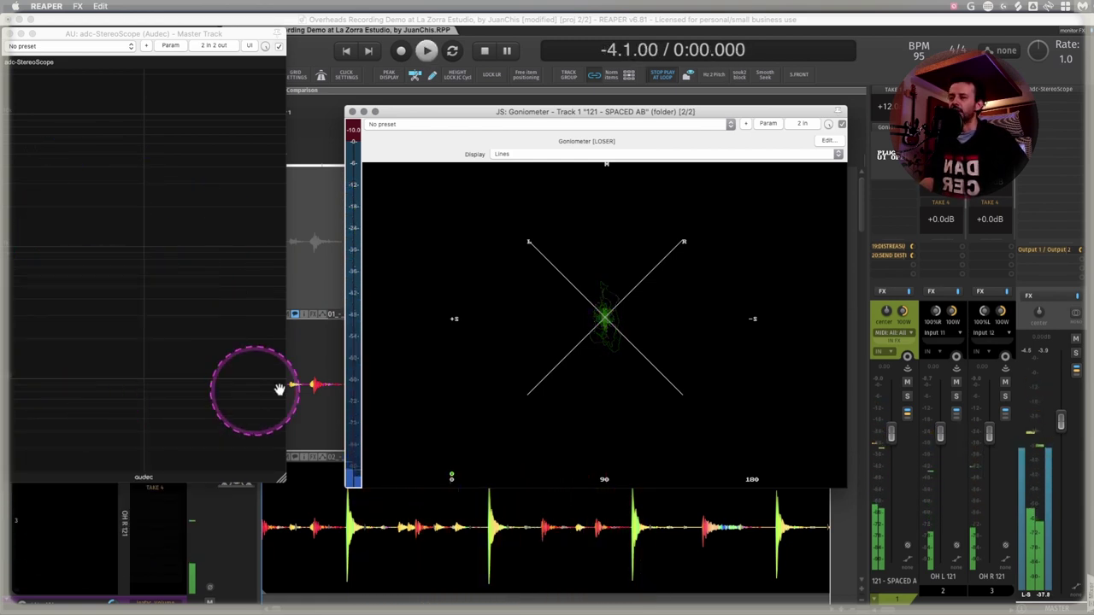
{"action": "mouse_move", "coordinate": [369, 393]}
{"action": "left_mouse_down"}
{"action": "mouse_move", "coordinate": [818, 325]}
{"action": "mouse_move", "coordinate": [787, 342]}
{"action": "mouse_move", "coordinate": [817, 325]}
{"action": "left_mouse_up"}
{"action": "left_click_drag", "start_coordinate": [985, 298], "coordinate": [956, 366]}
{"action": "left_click_drag", "start_coordinate": [994, 457], "coordinate": [979, 318]}
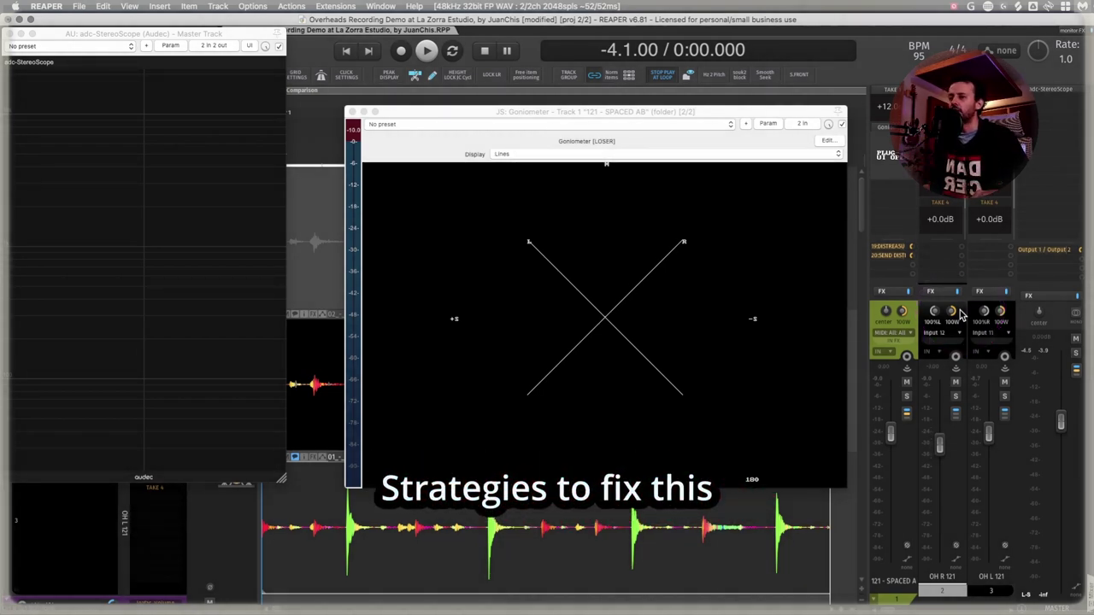
- Play the swapped overheads, re-enable looped playback, then stop the transport
{"action": "key", "text": "space"}
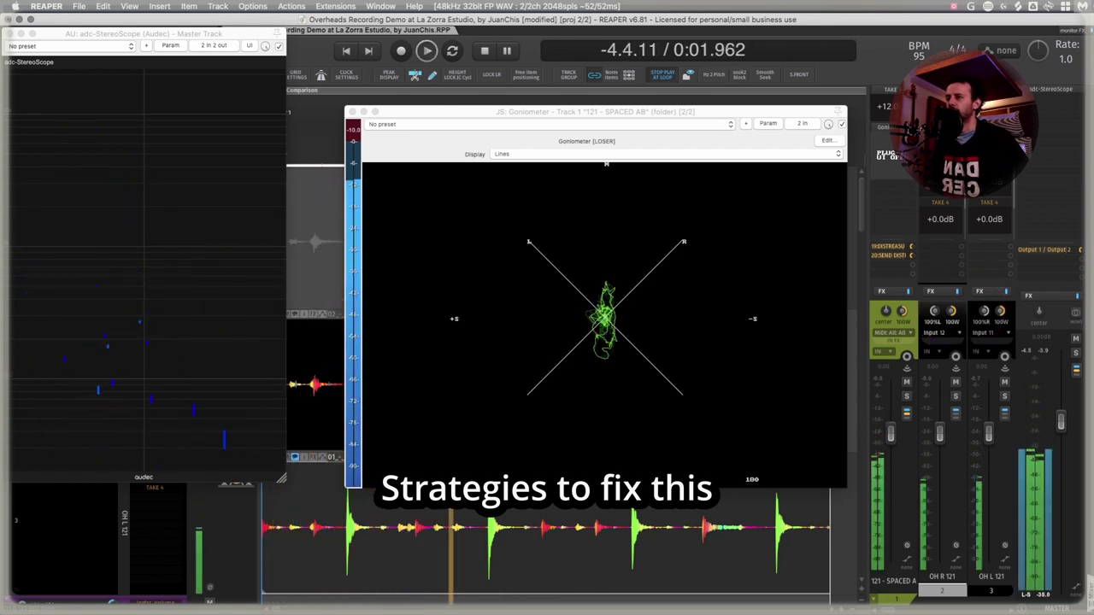
{"action": "left_click", "coordinate": [544, 72]}
{"action": "left_click", "coordinate": [452, 51]}
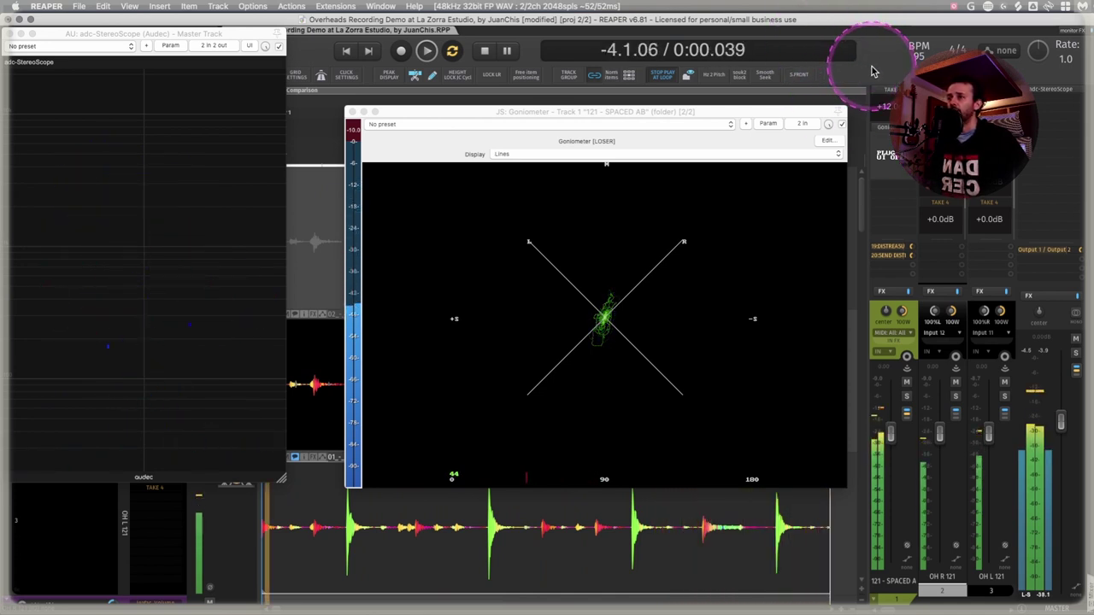
{"action": "left_click", "coordinate": [483, 52]}
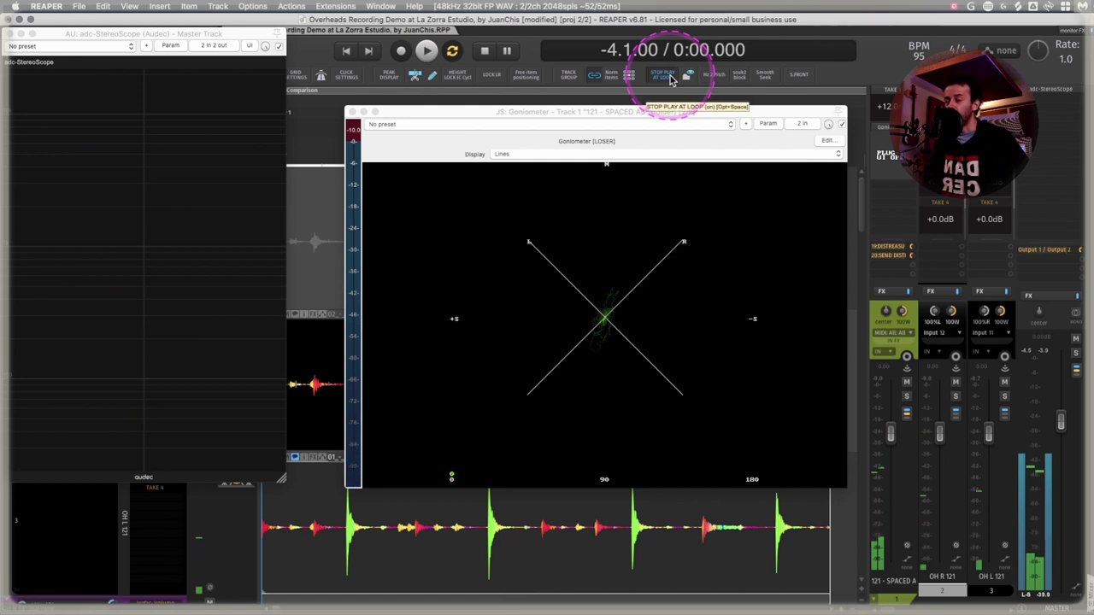
- Turn on stop-at-loop-end and play the swapped overheads through the scopes once
{"action": "left_click", "coordinate": [893, 141]}
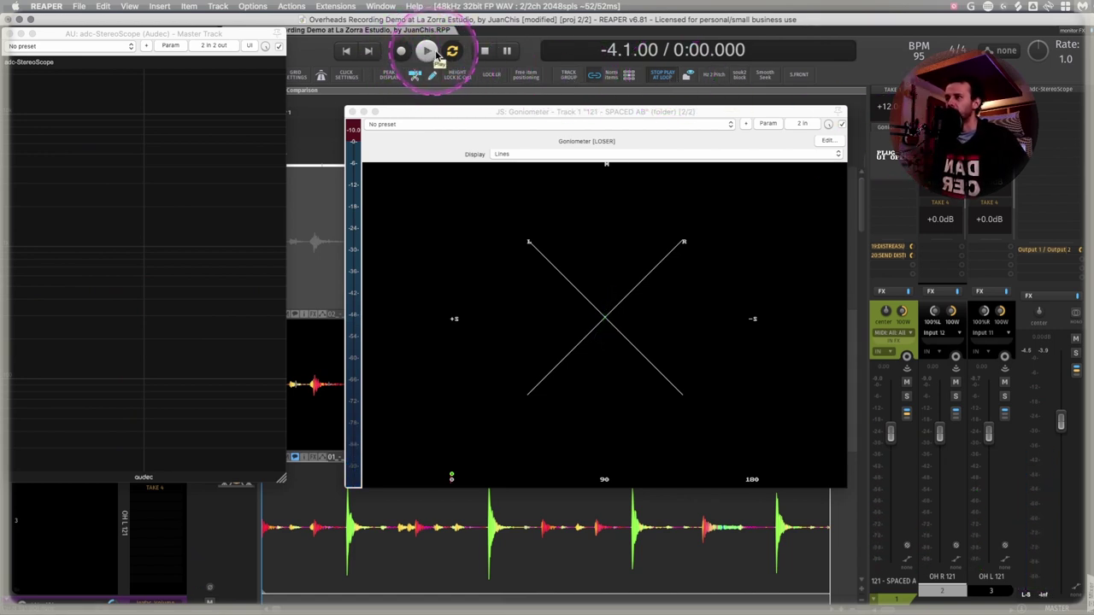
{"action": "left_click", "coordinate": [428, 53]}
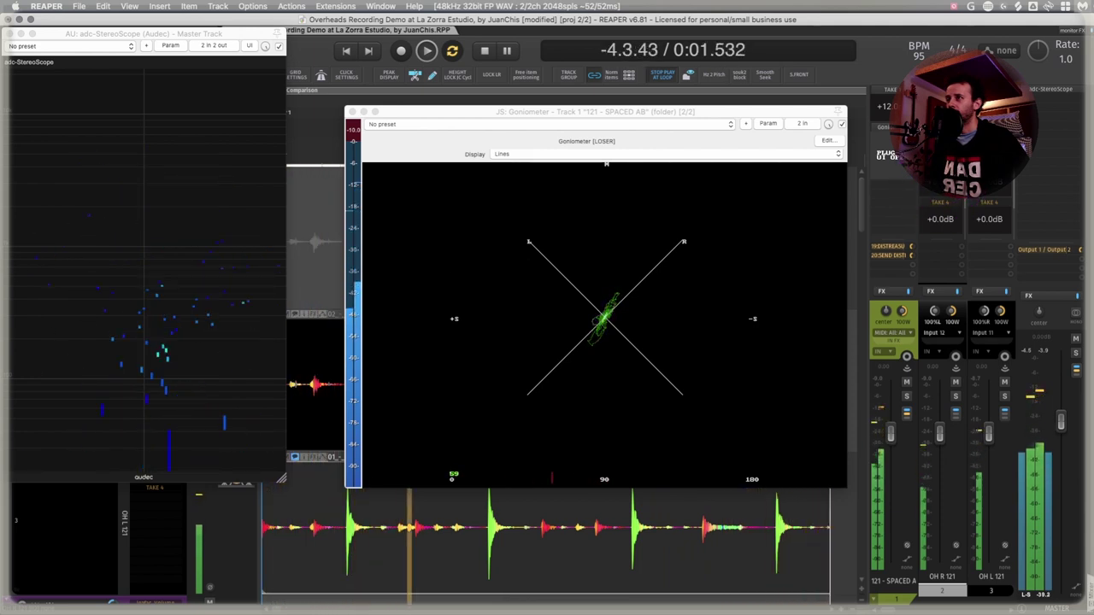
{"action": "key", "text": "space"}
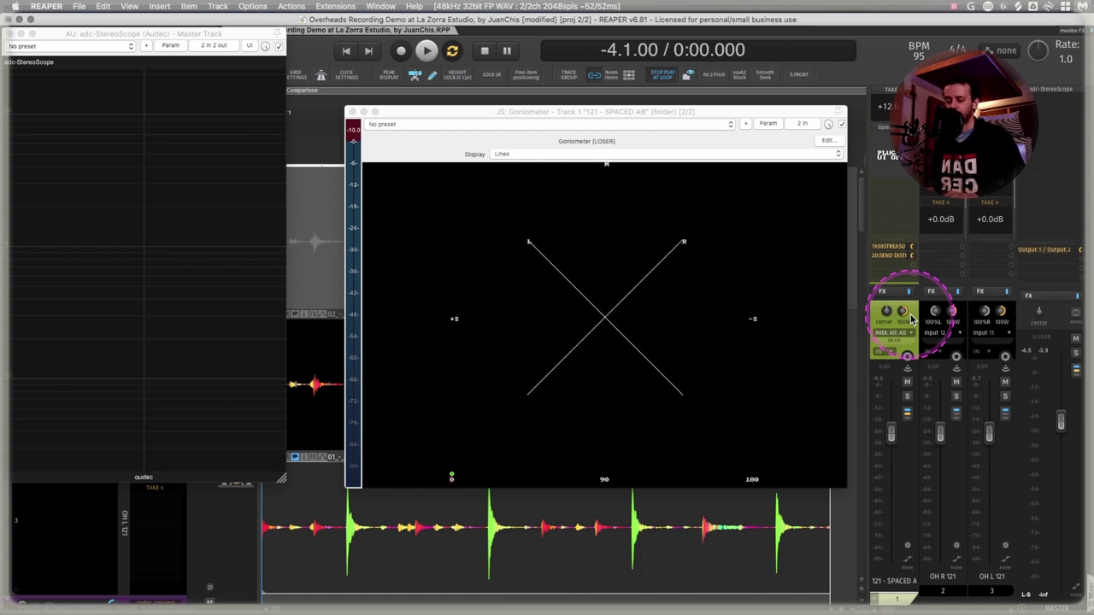
- Narrow the 121 - SPACED AB stereo width during playback while watching the goniometer, ending centred at 100W
{"action": "left_click", "coordinate": [911, 318]}
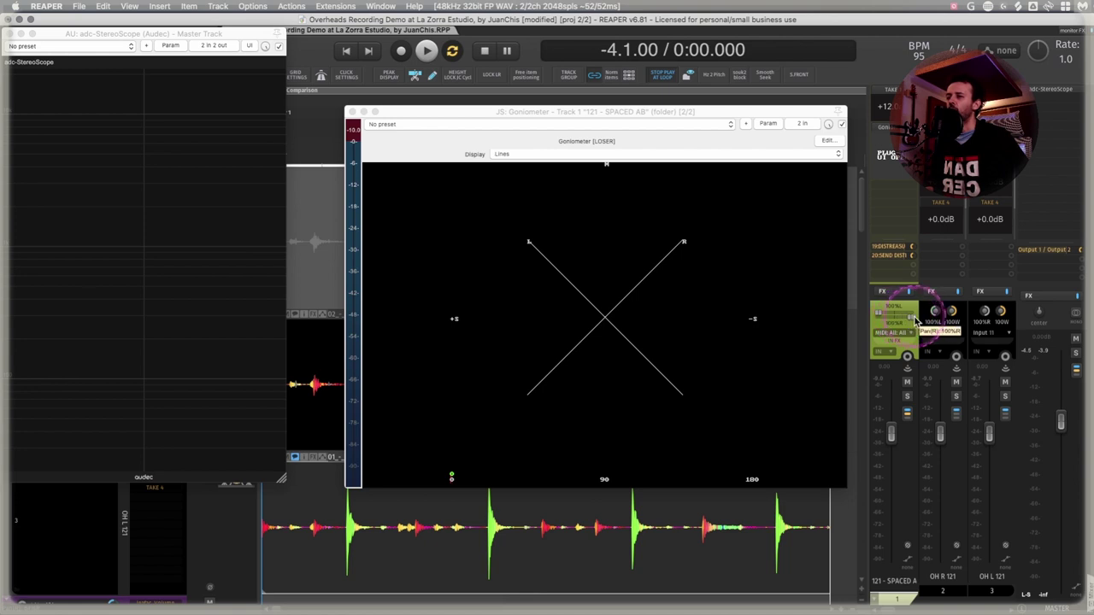
{"action": "key", "text": "space"}
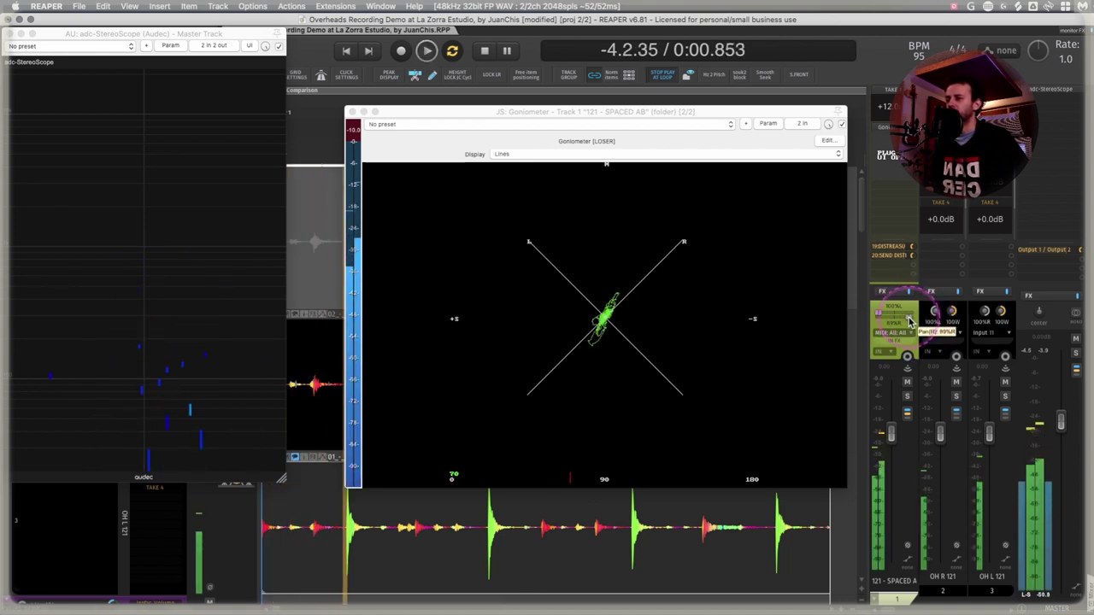
{"action": "mouse_move", "coordinate": [911, 321]}
{"action": "left_mouse_down"}
{"action": "mouse_move", "coordinate": [868, 327]}
{"action": "mouse_move", "coordinate": [901, 325]}
{"action": "left_mouse_up"}
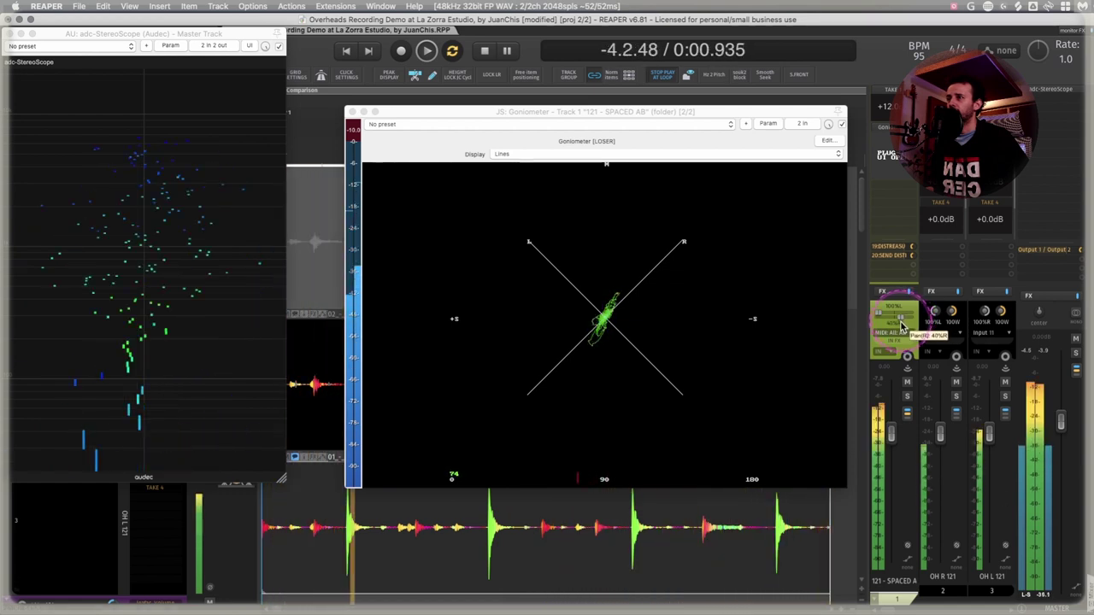
{"action": "left_click", "coordinate": [899, 324]}
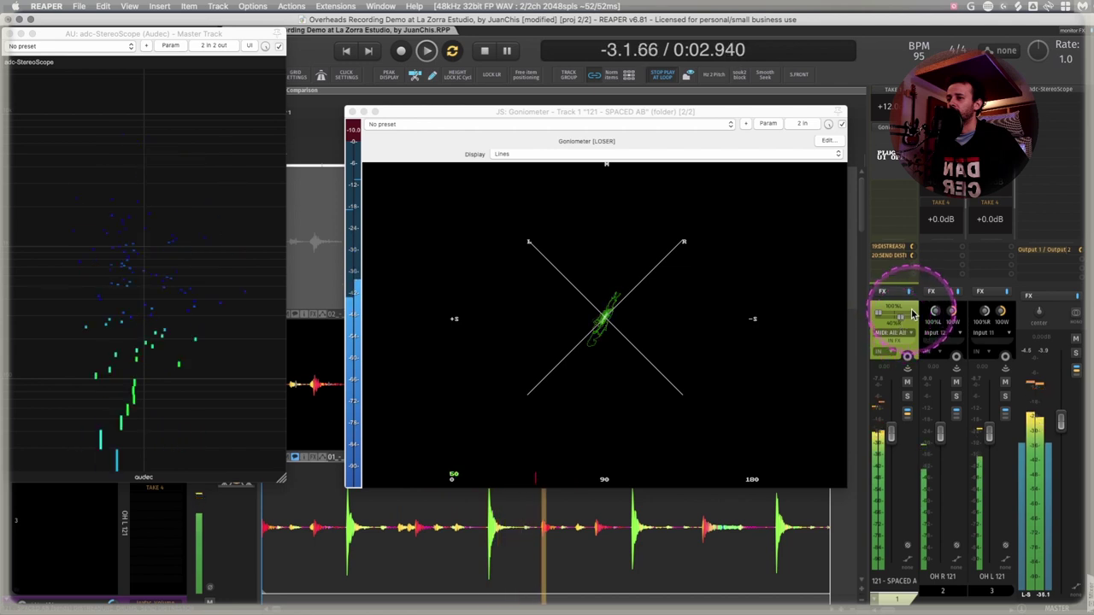
{"action": "key", "text": "space"}
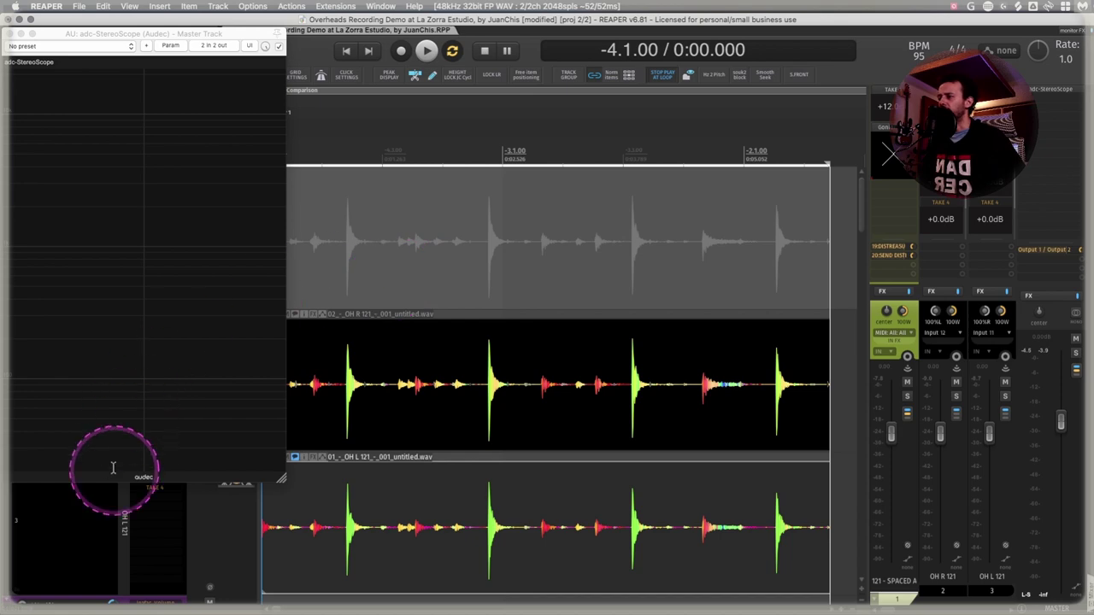
- Close the goniometer and select the OH L 414 XY and lower 121 tracks
{"action": "left_click", "coordinate": [601, 329]}
{"action": "scroll", "coordinate": [590, 359], "scroll_direction": "right", "scroll_amount": 3}
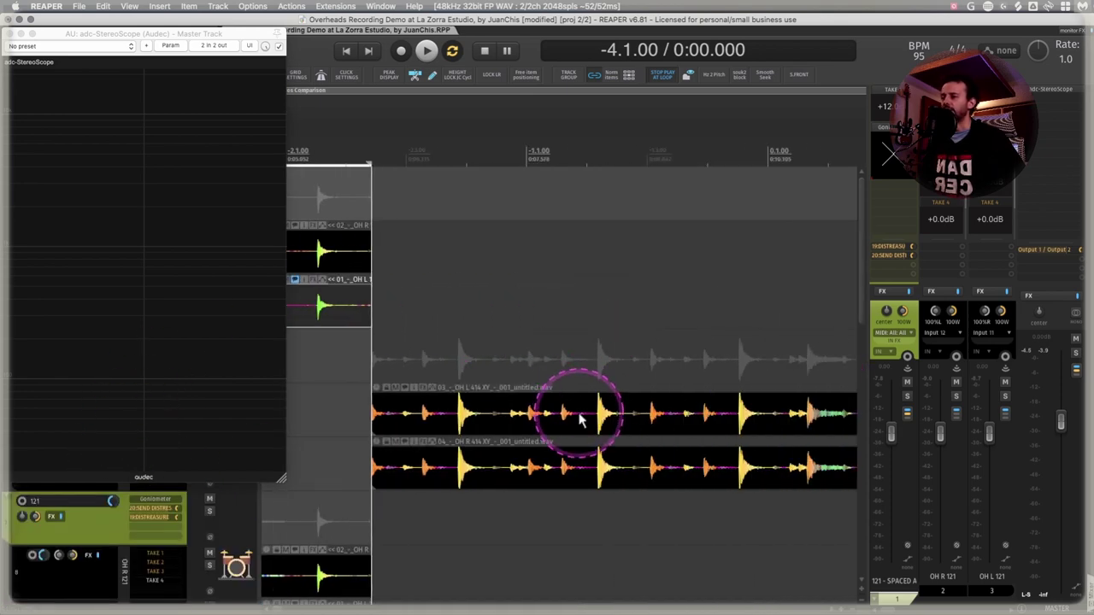
{"action": "left_click", "coordinate": [579, 419]}
{"action": "left_click", "coordinate": [379, 251]}
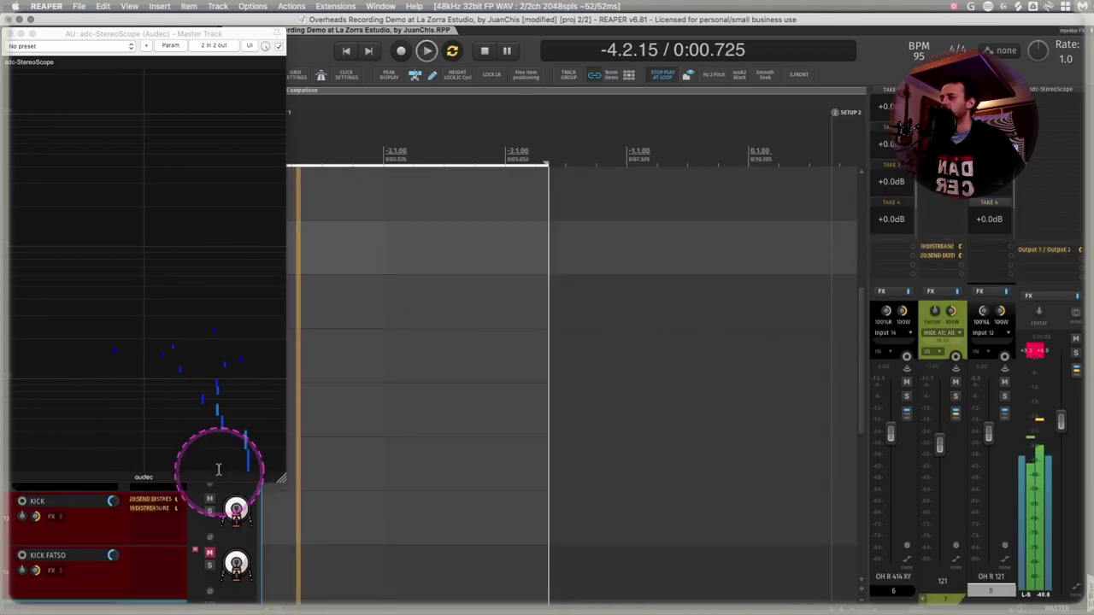
{"action": "left_click", "coordinate": [97, 513]}
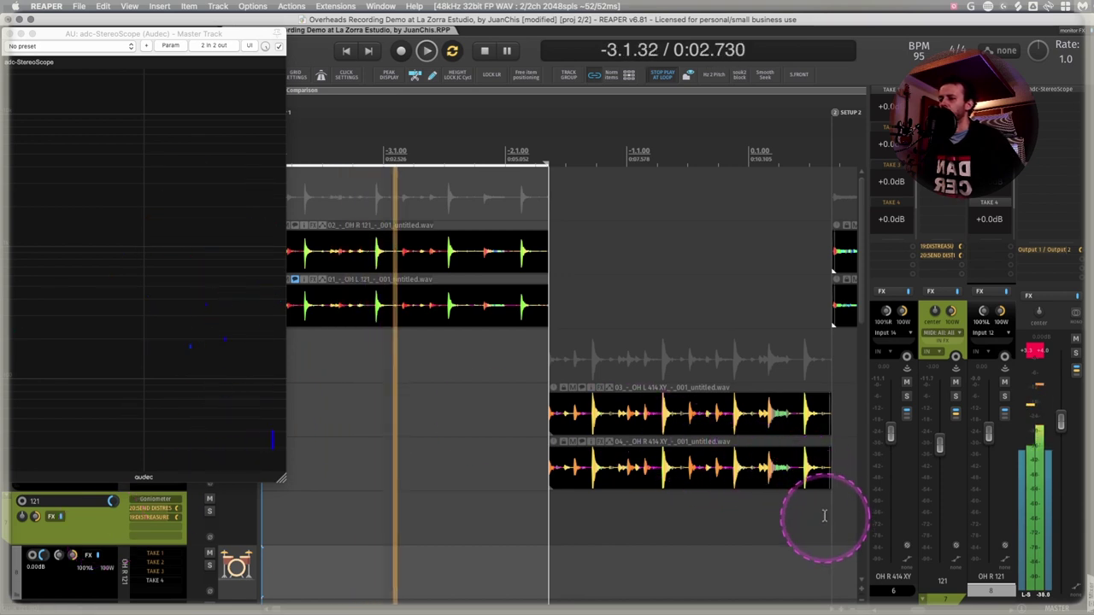
- Close the stereo scope and loop playback with the 121 - SPACED AB strip back in view
{"action": "left_click", "coordinate": [11, 34]}
{"action": "key", "text": "space"}
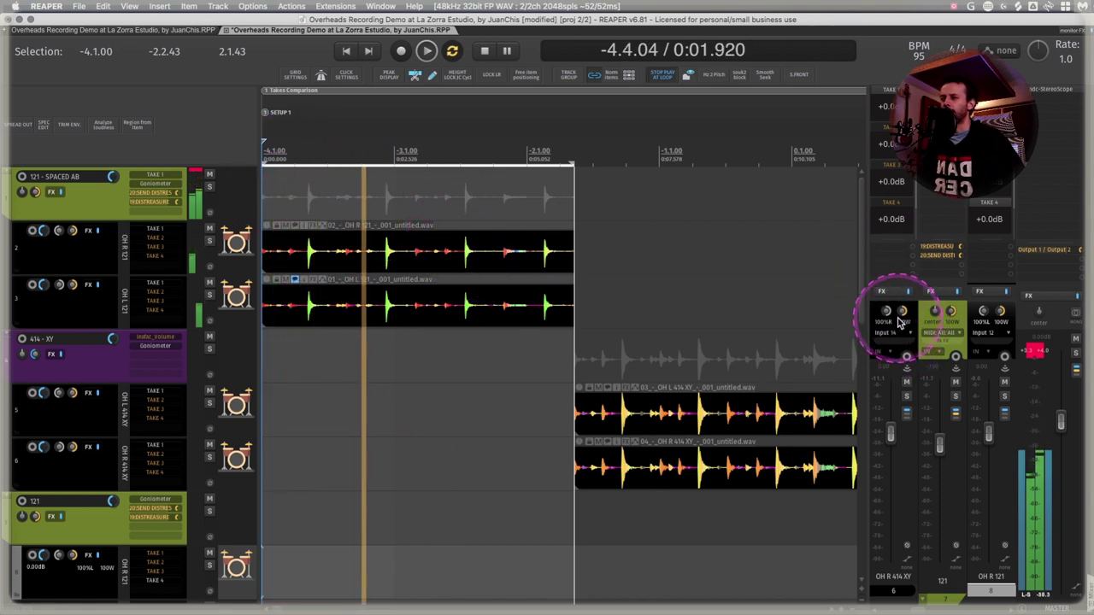
{"action": "scroll", "coordinate": [899, 345], "scroll_direction": "up", "scroll_amount": 4}
{"action": "scroll", "coordinate": [899, 345], "scroll_direction": "up", "scroll_amount": 1}
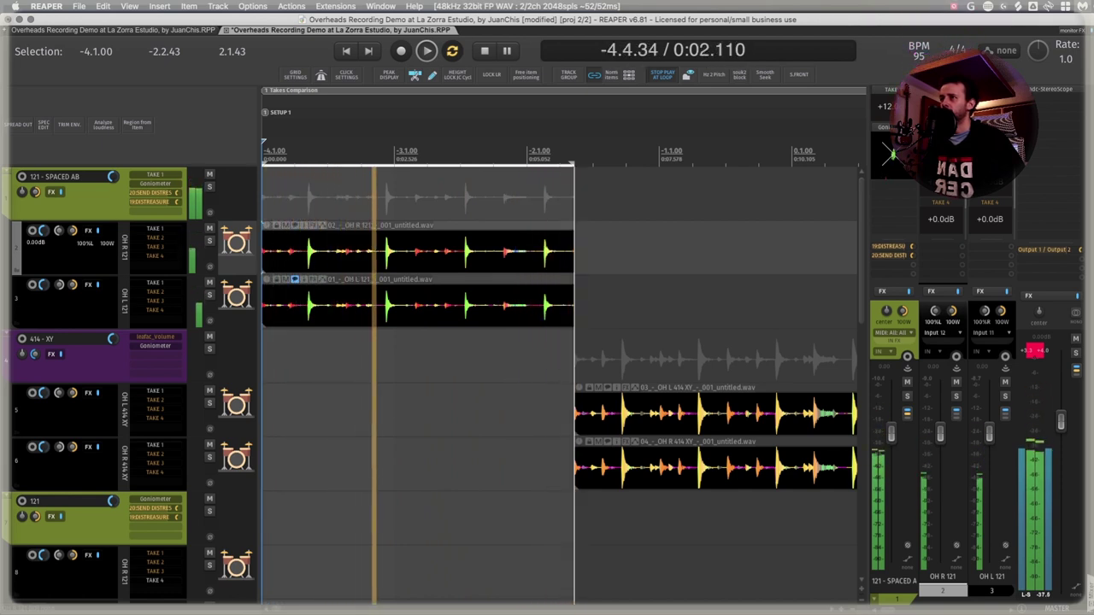
{"action": "key", "text": "space"}
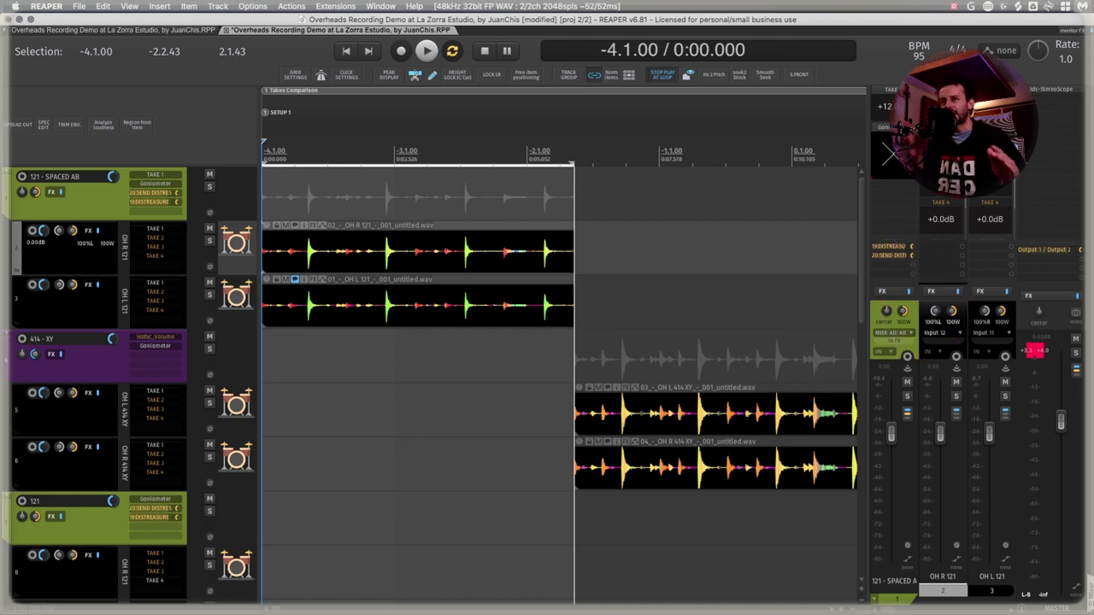
{"action": "key", "text": "space"}
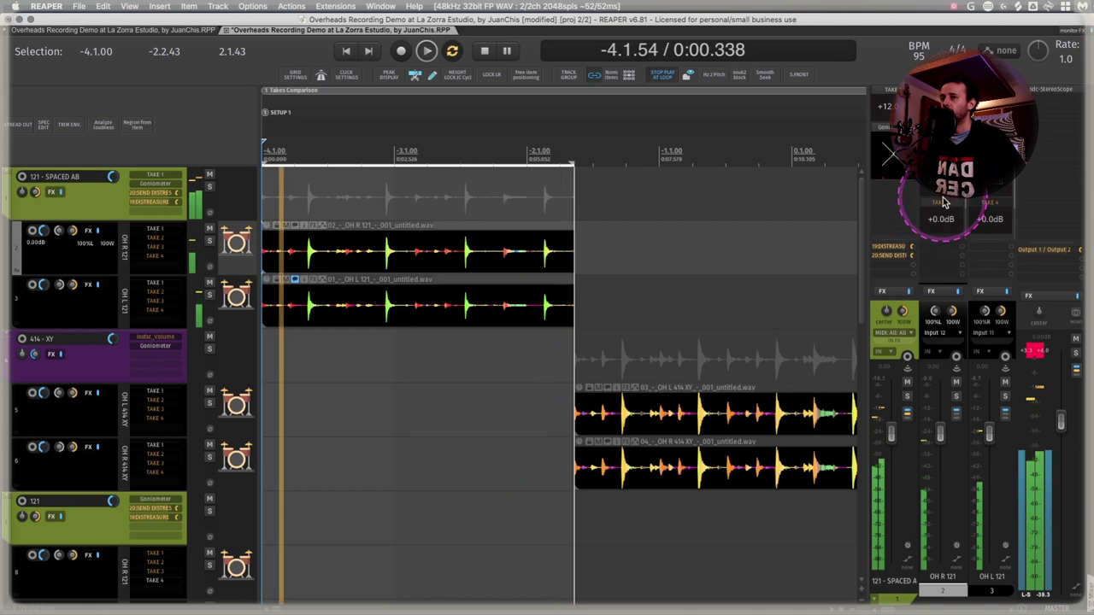
{"action": "key", "text": "space"}
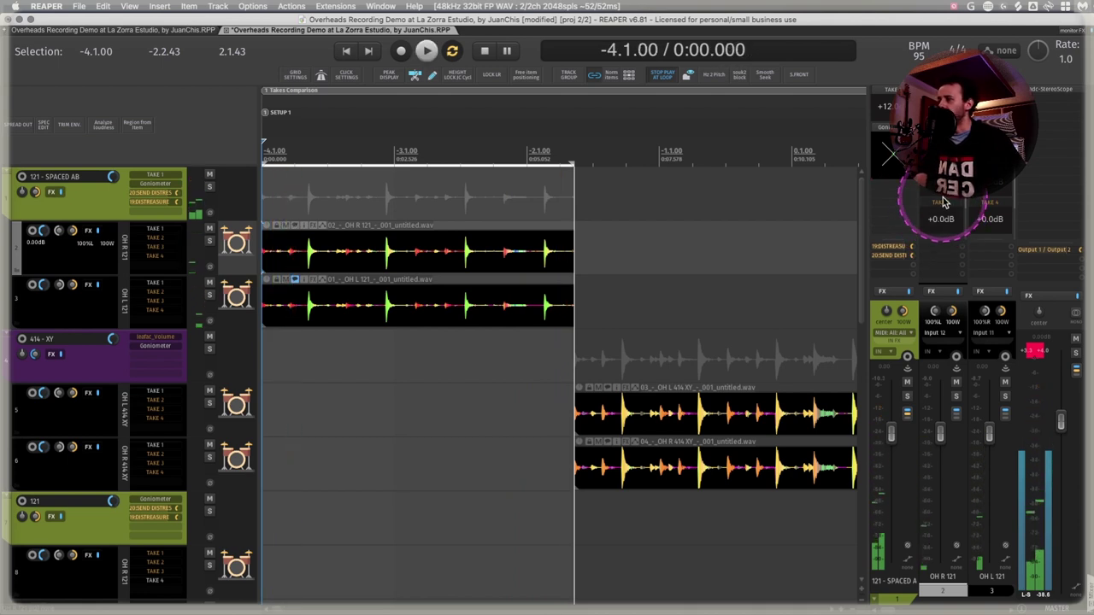
{"action": "left_click", "coordinate": [155, 183]}
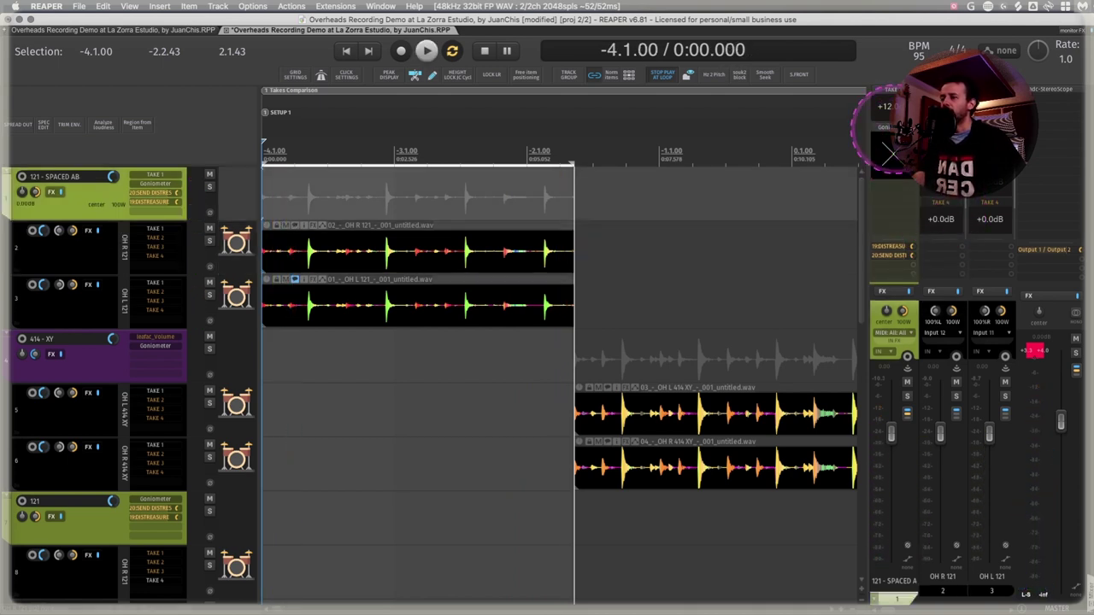
{"action": "left_click", "coordinate": [1048, 92]}
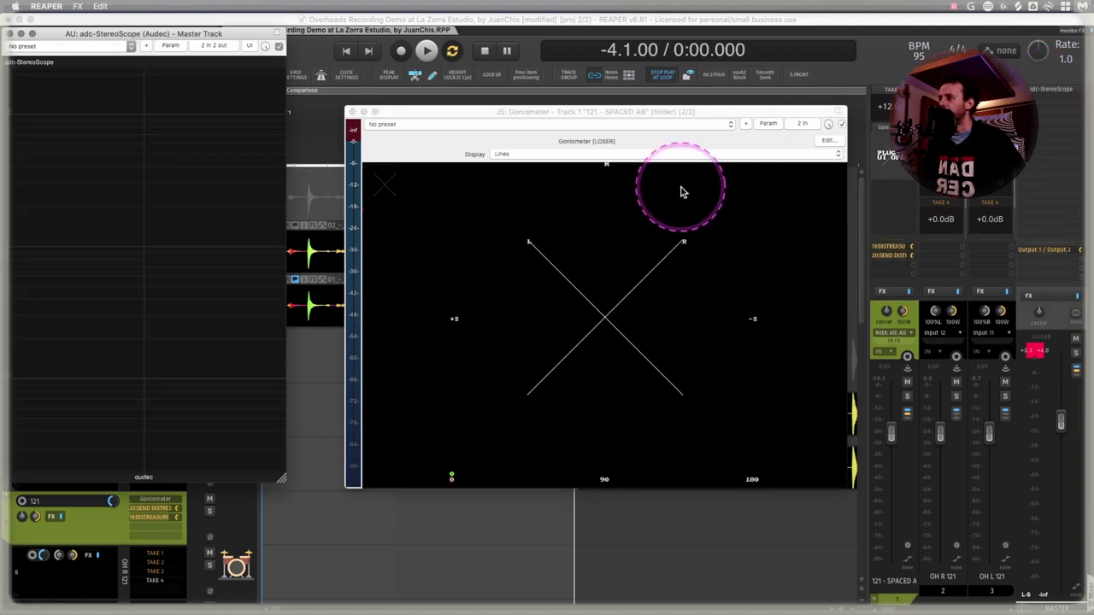
{"action": "left_click_drag", "start_coordinate": [844, 493], "coordinate": [860, 557]}
{"action": "key", "text": "space"}
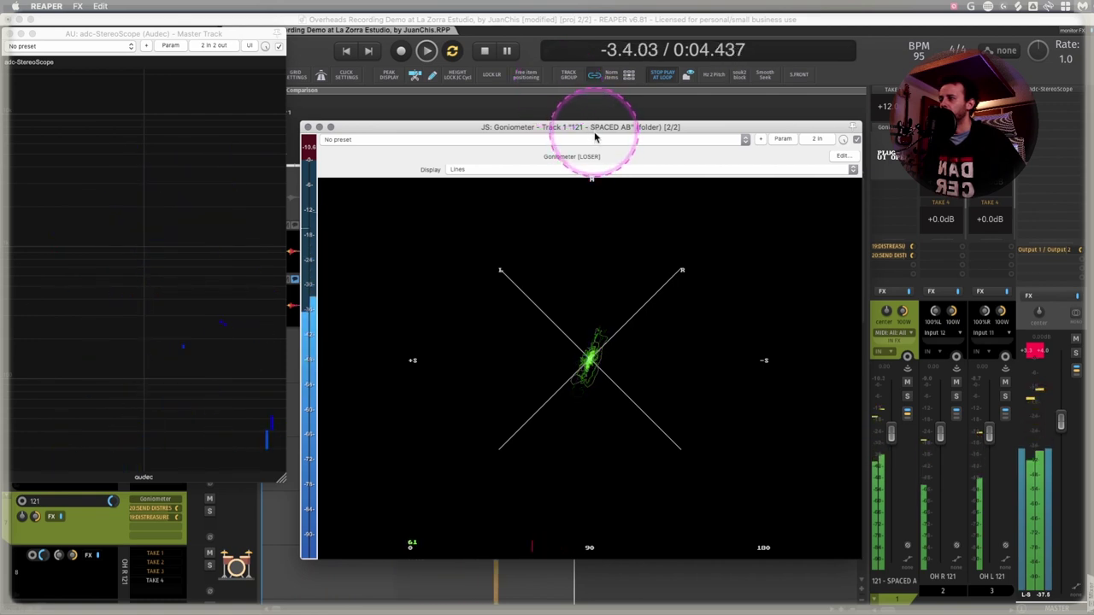
{"action": "left_click", "coordinate": [622, 26]}
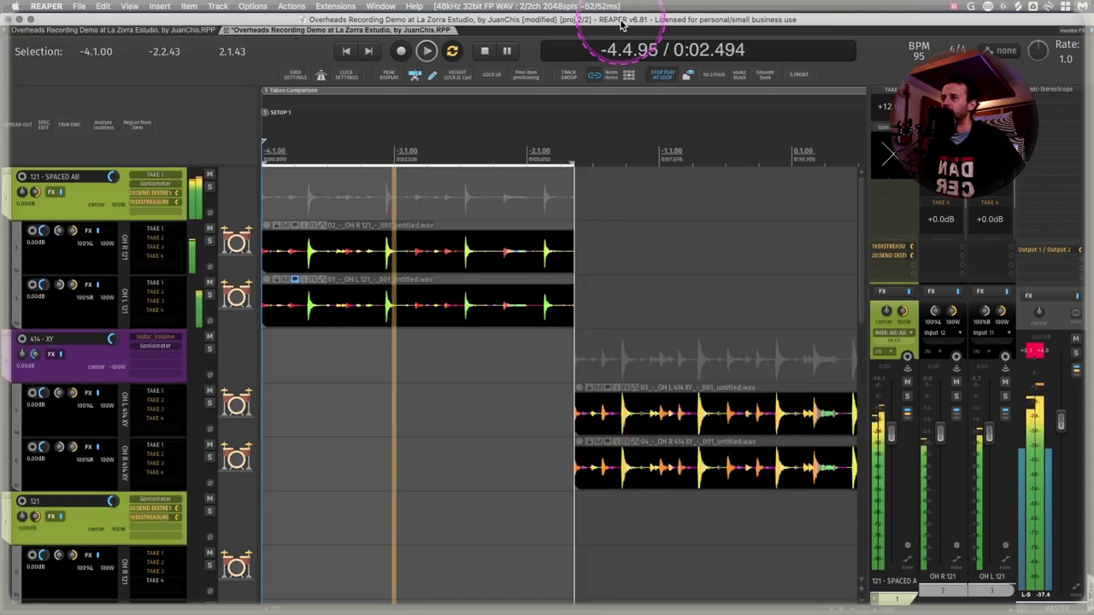
{"action": "left_click", "coordinate": [368, 52]}
{"action": "left_click", "coordinate": [775, 276]}
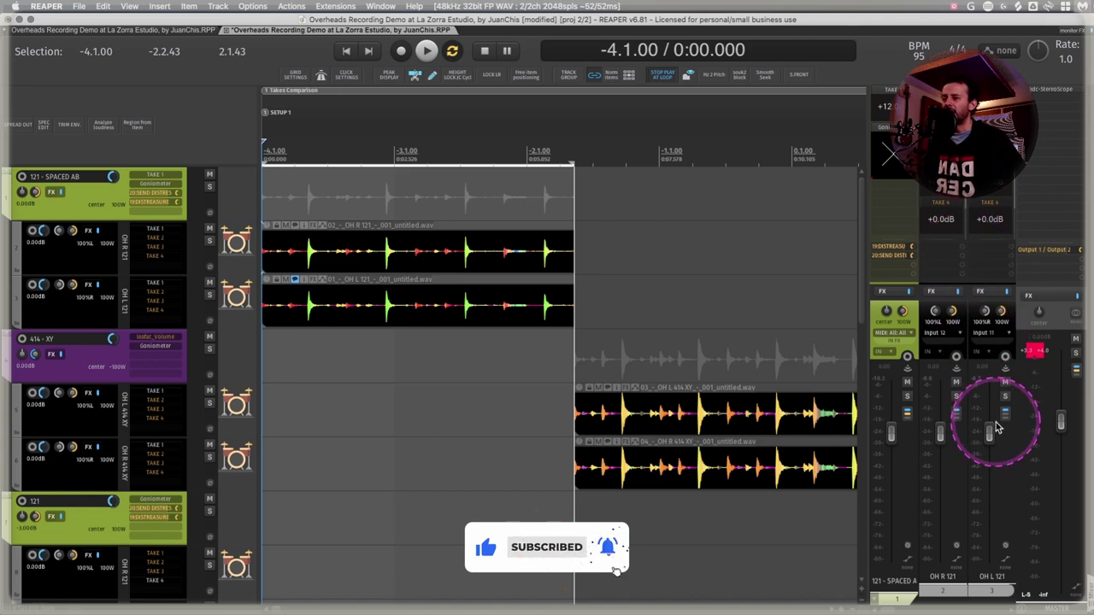
- Select the OH L 121 track, the 121 - SPACED AB folder, then OH L 121 again
{"action": "left_click", "coordinate": [979, 318]}
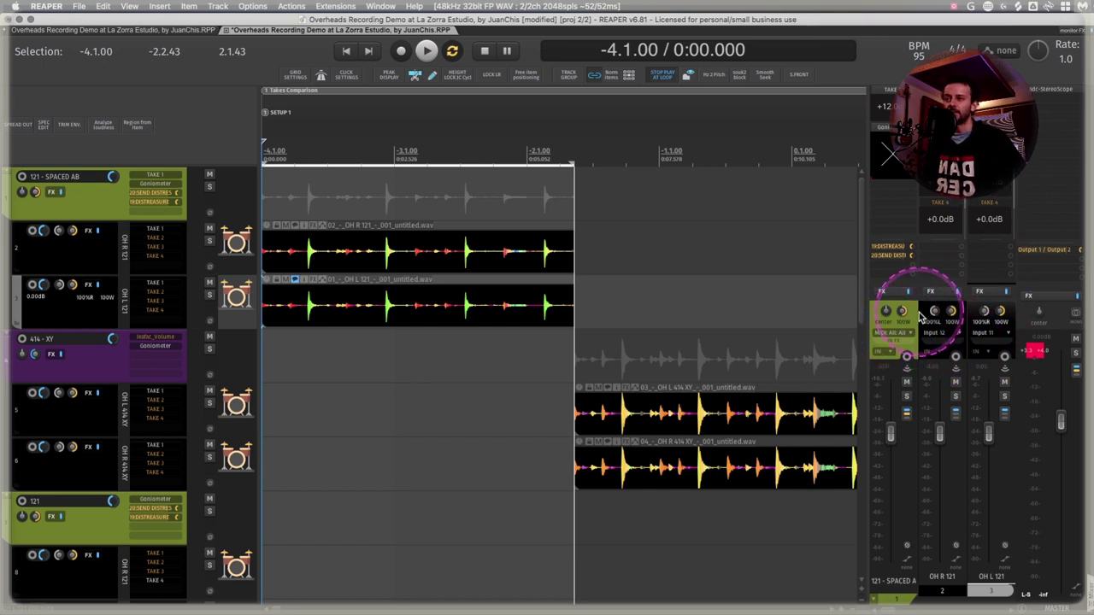
{"action": "left_click", "coordinate": [918, 318]}
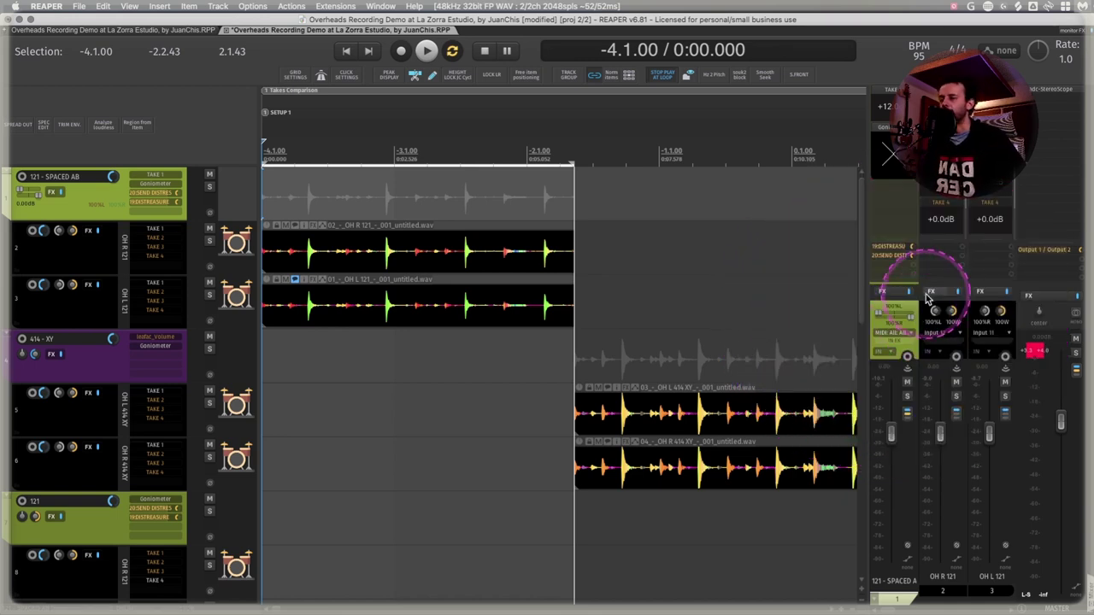
{"action": "left_click", "coordinate": [964, 289]}
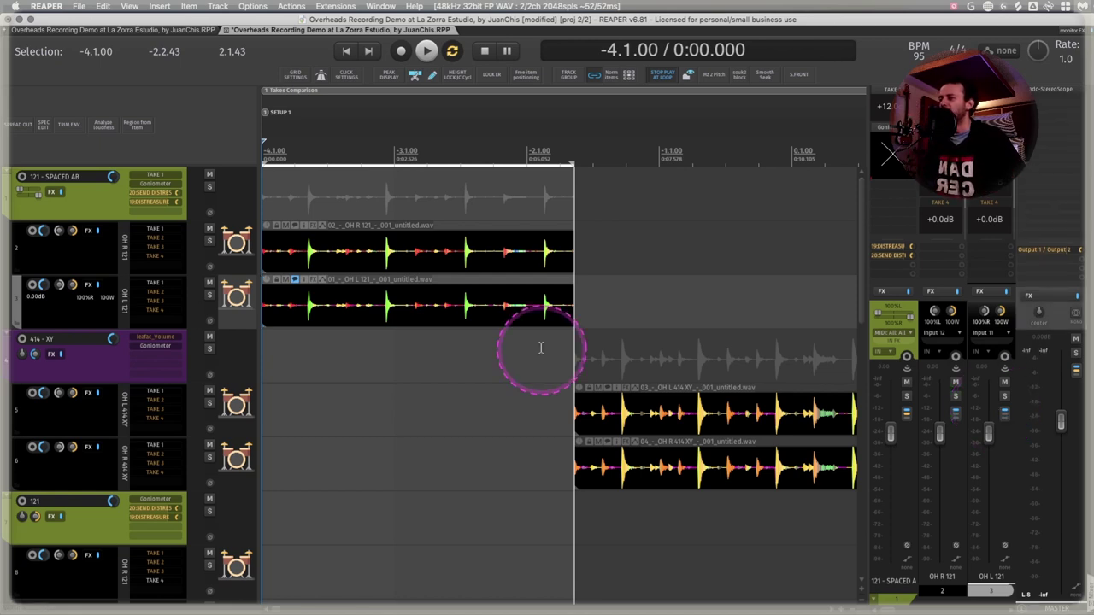
- Set the time selection to the 414 XY take (-2.2.43 to 0.3.73) and play it with the XY tracks enlarged
{"action": "scroll", "coordinate": [540, 347], "scroll_direction": "down", "scroll_amount": 3}
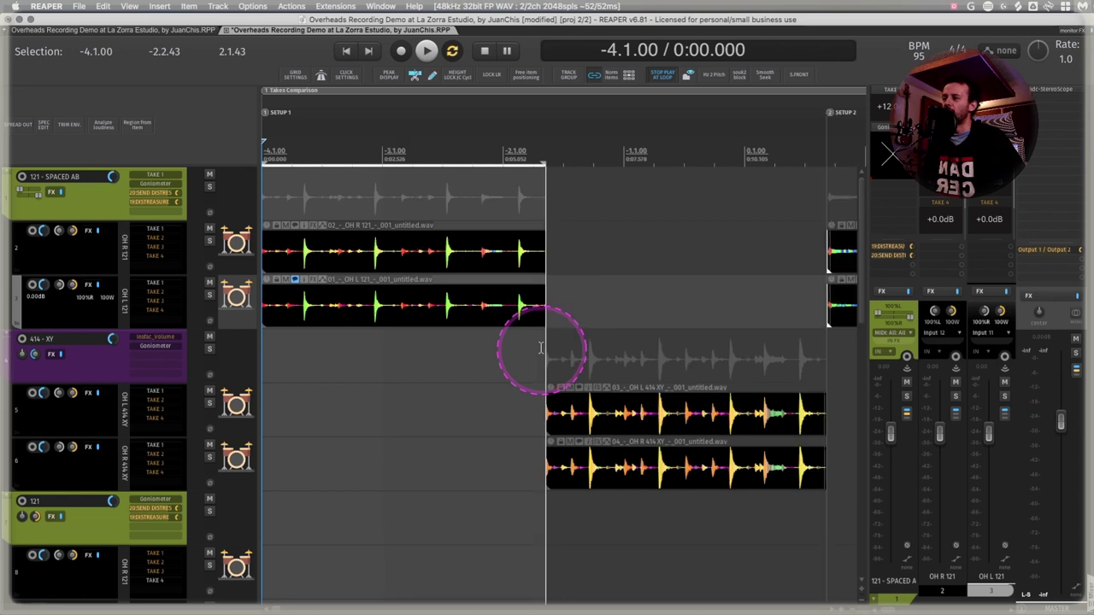
{"action": "left_click", "coordinate": [598, 415]}
{"action": "double_click", "coordinate": [599, 414]}
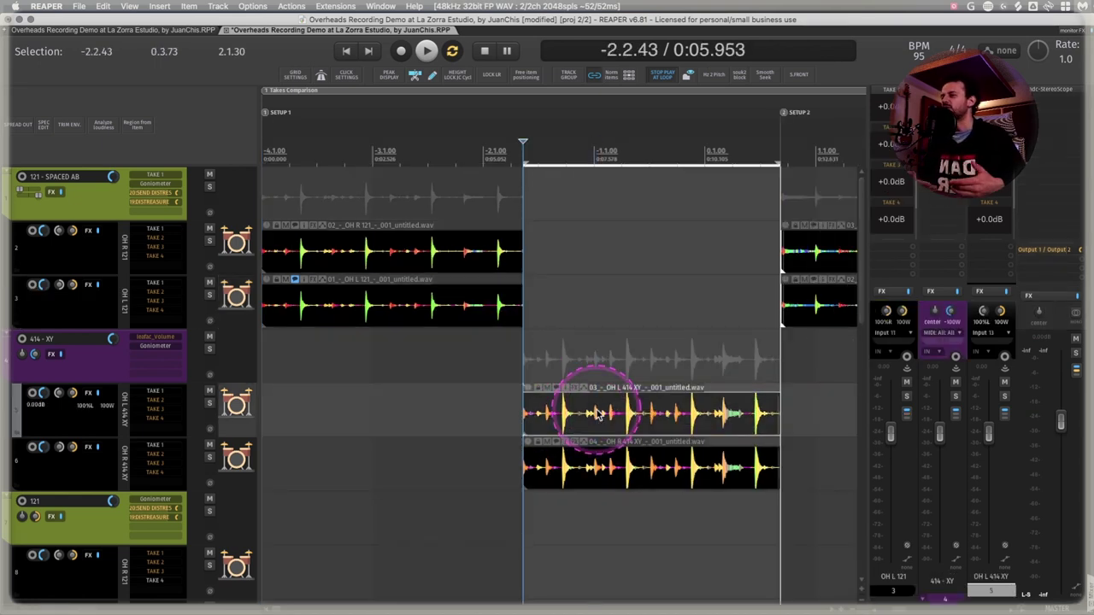
{"action": "scroll", "coordinate": [512, 427], "scroll_direction": "right", "scroll_amount": 1}
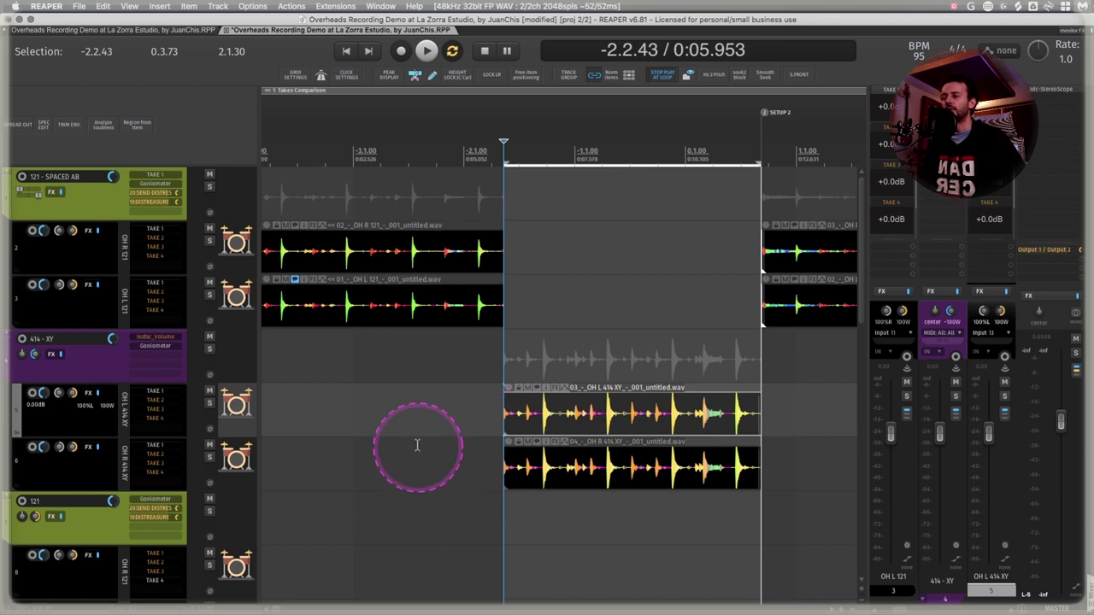
{"action": "scroll", "coordinate": [399, 436], "scroll_direction": "right", "scroll_amount": 2}
{"action": "key", "text": "space"}
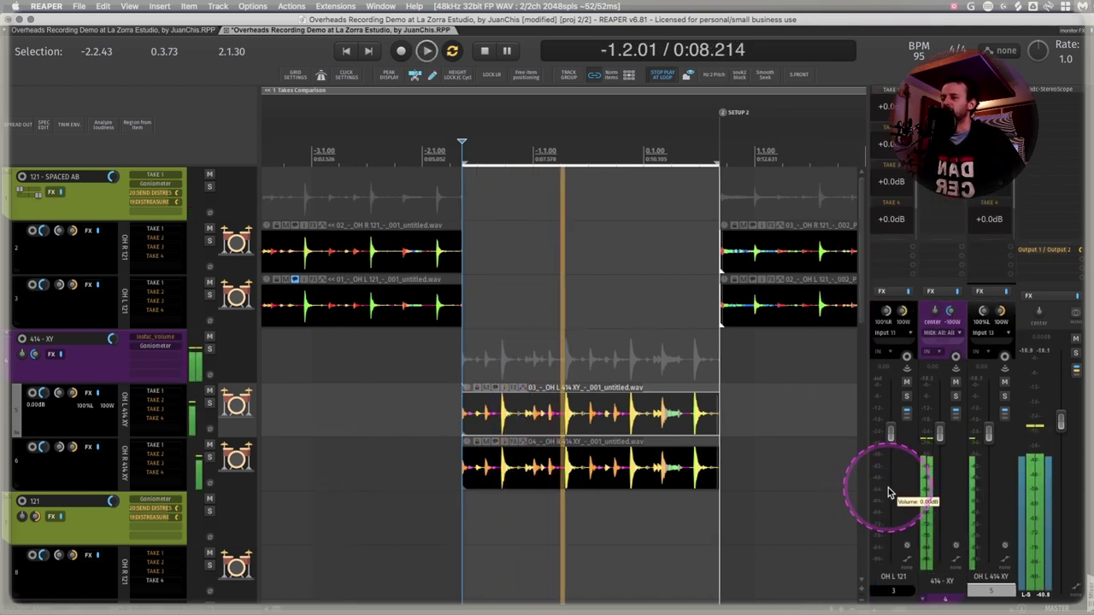
{"action": "scroll", "coordinate": [909, 500], "scroll_direction": "right", "scroll_amount": 1}
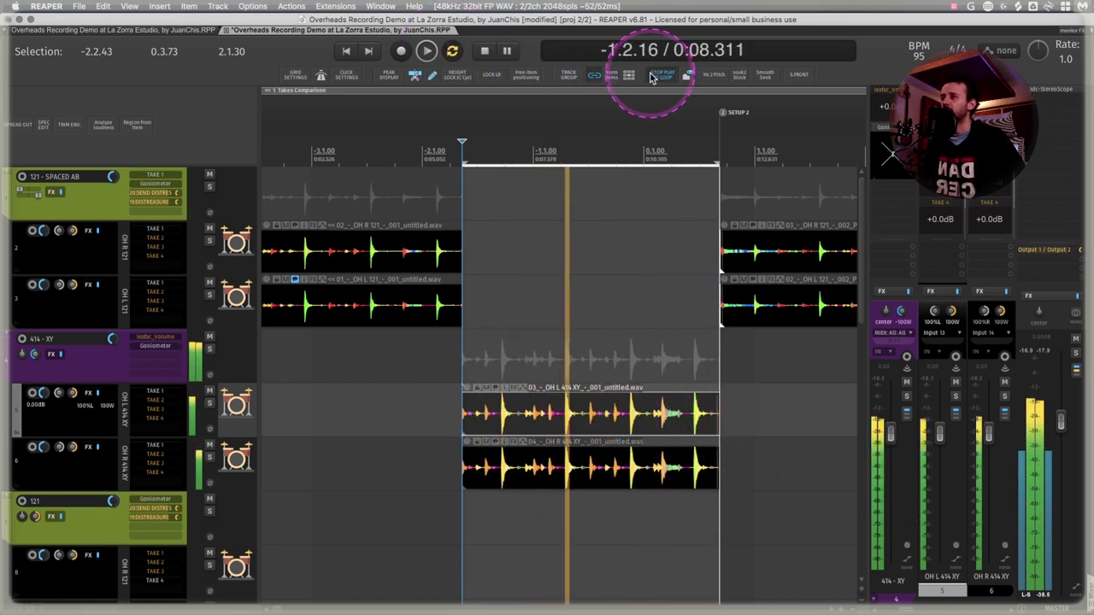
{"action": "scroll", "coordinate": [625, 255], "scroll_direction": "up", "scroll_amount": 3}
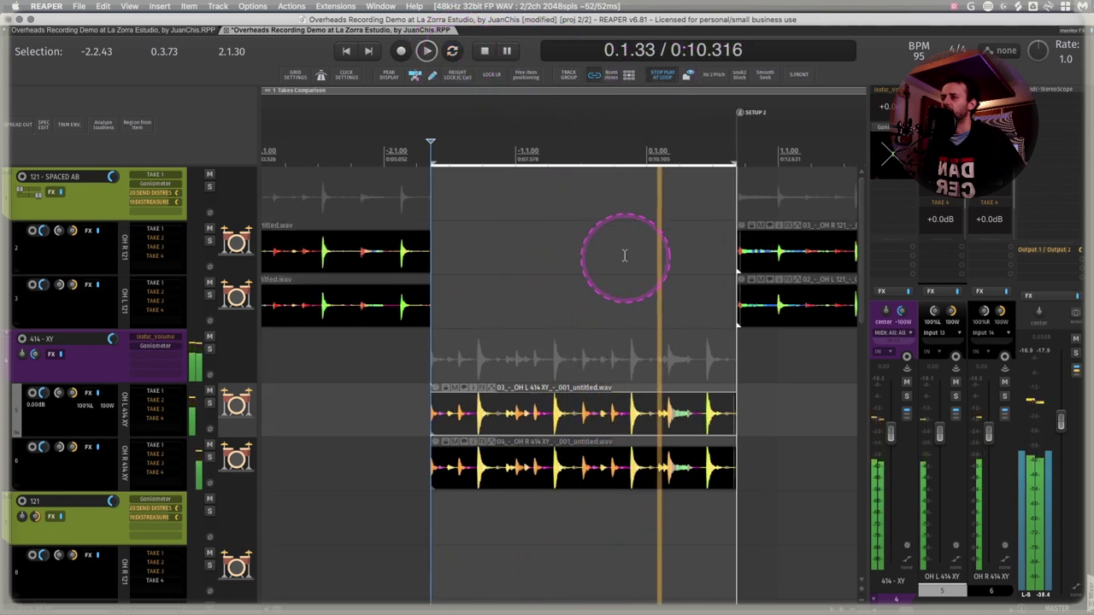
{"action": "scroll", "coordinate": [716, 444], "scroll_direction": "up", "scroll_amount": 3}
{"action": "key", "text": "space"}
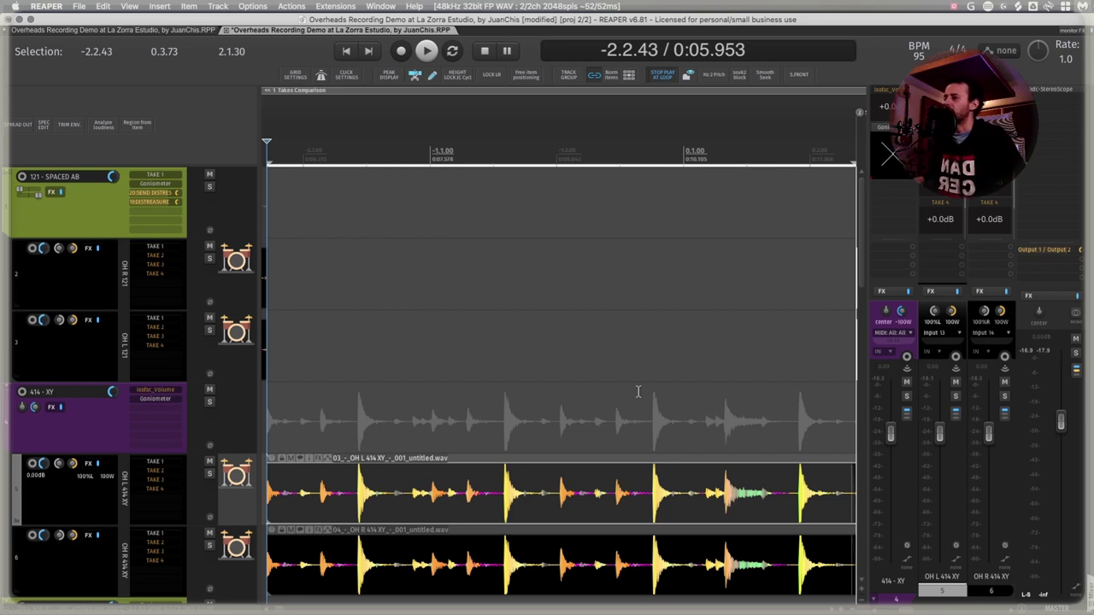
{"action": "left_click", "coordinate": [38, 424]}
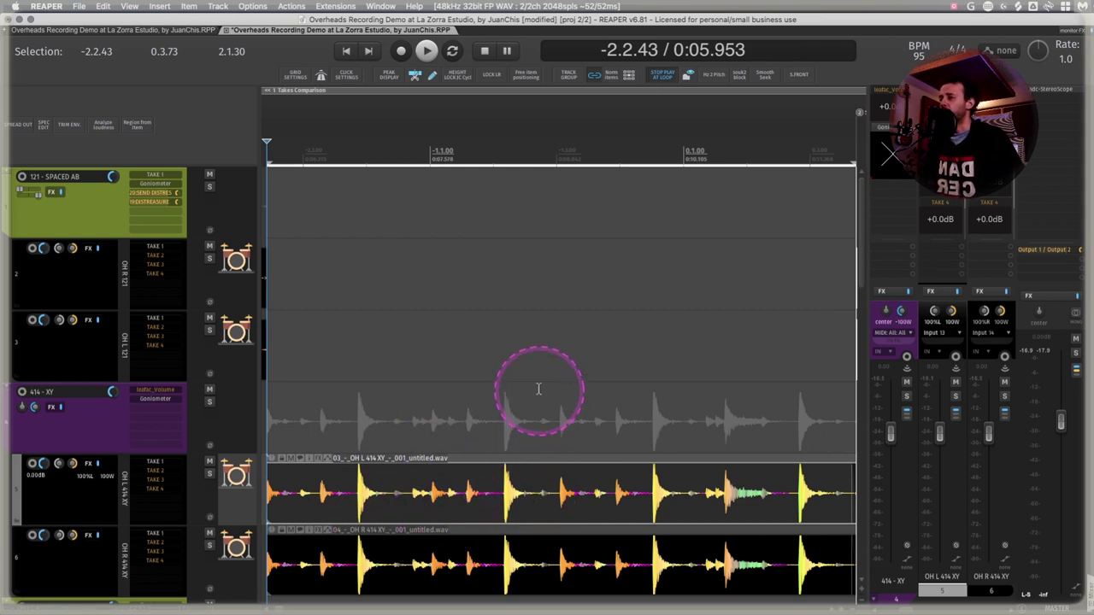
{"action": "key", "text": "space"}
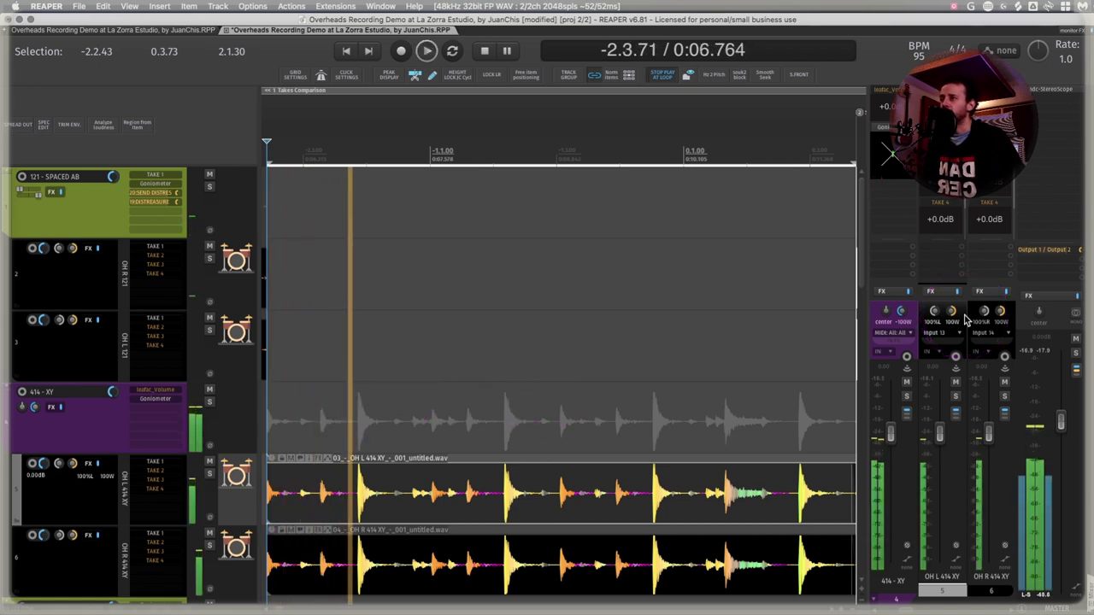
{"action": "mouse_move", "coordinate": [988, 434]}
{"action": "left_mouse_down"}
{"action": "mouse_move", "coordinate": [990, 505]}
{"action": "mouse_move", "coordinate": [989, 439]}
{"action": "left_mouse_up"}
{"action": "key", "text": "space"}
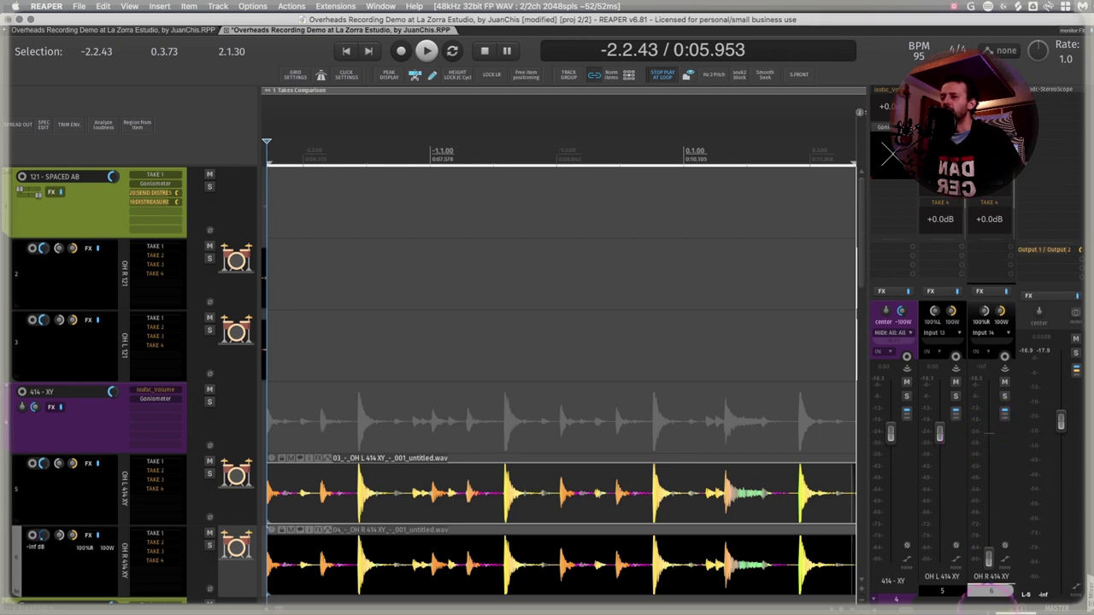
{"action": "left_click_drag", "start_coordinate": [989, 433], "coordinate": [994, 531]}
{"action": "double_click", "coordinate": [991, 507]}
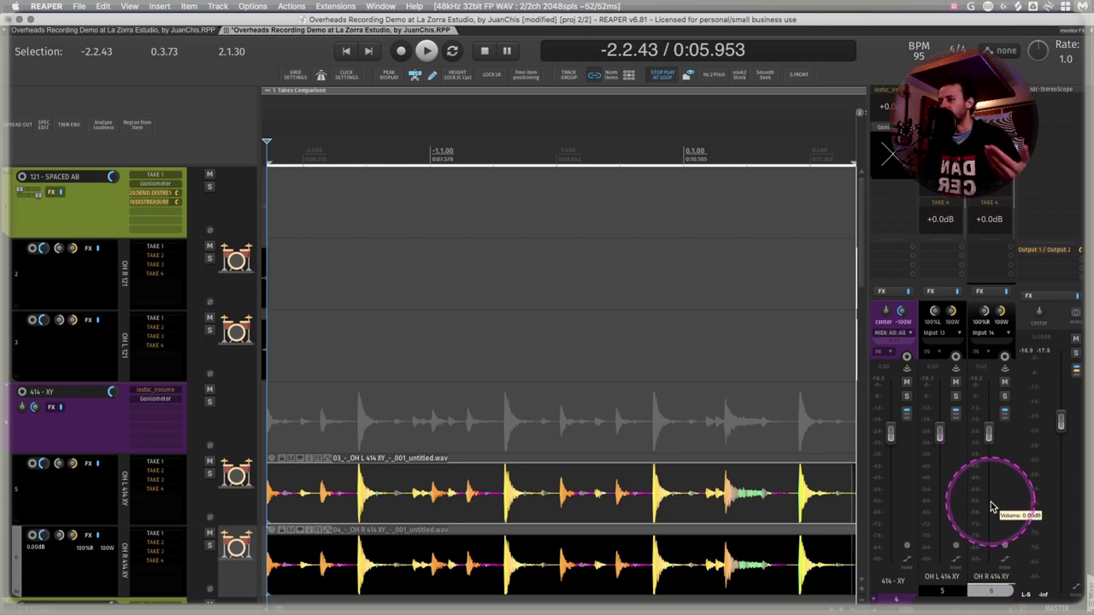
{"action": "key", "text": "space"}
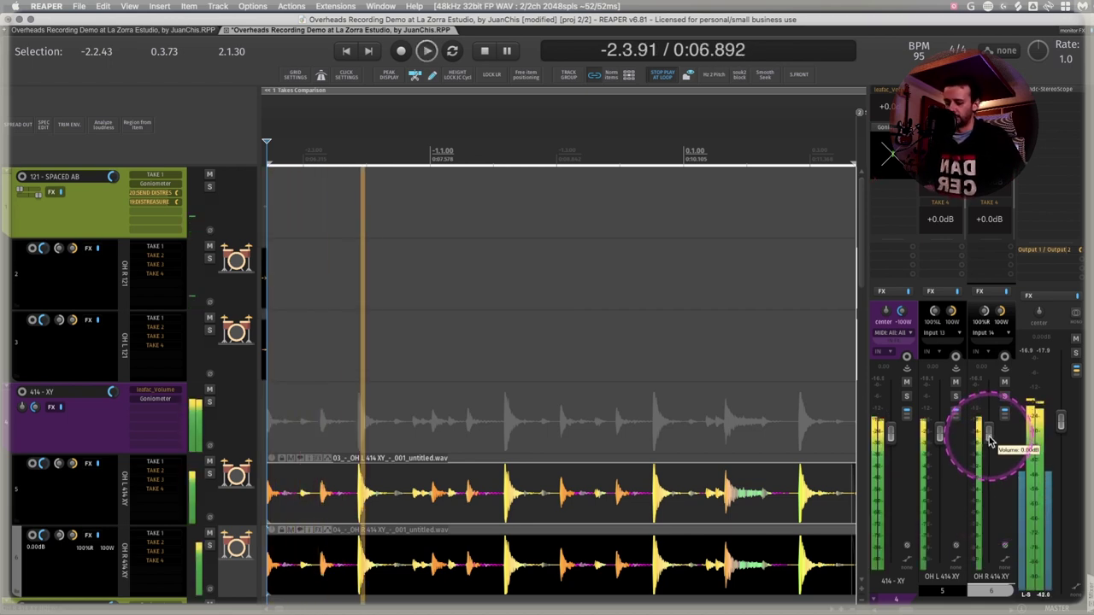
{"action": "mouse_move", "coordinate": [989, 440]}
{"action": "left_mouse_down"}
{"action": "mouse_move", "coordinate": [989, 502]}
{"action": "mouse_move", "coordinate": [991, 460]}
{"action": "left_mouse_up"}
{"action": "double_click", "coordinate": [989, 455]}
{"action": "key", "text": "space"}
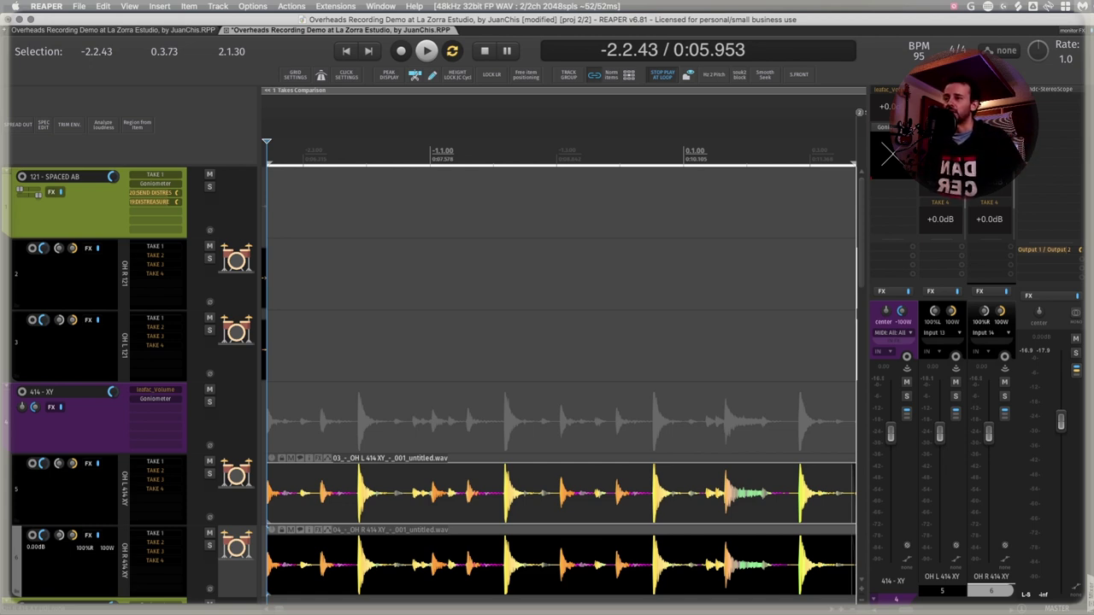
{"action": "key", "text": "space"}
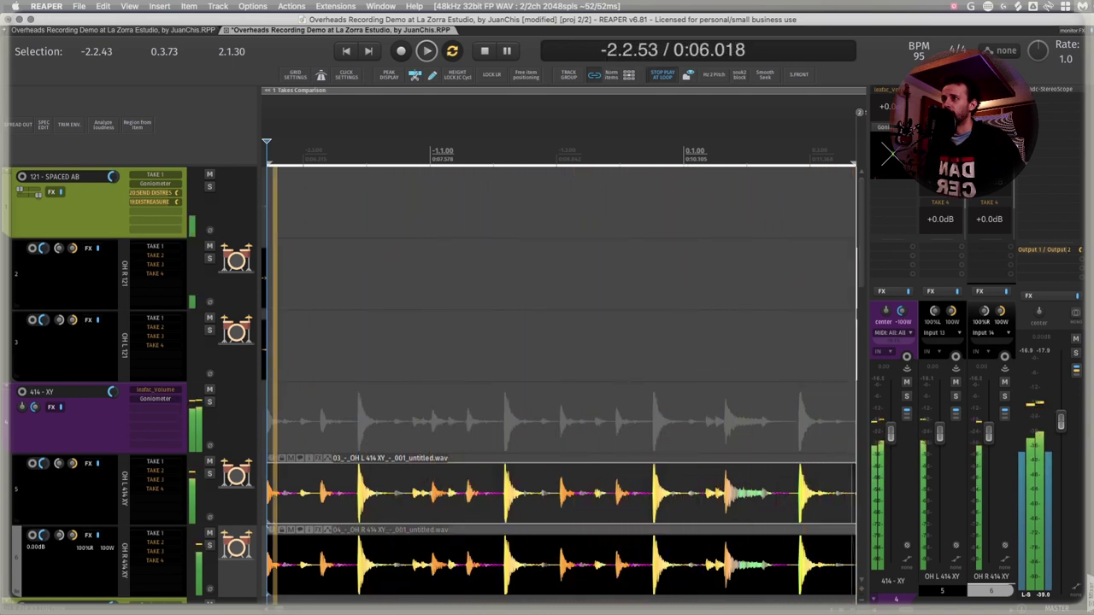
- Stop playback, scroll to the SETUP 2 takes, check the studio photo, and return to REAPER
{"action": "left_click", "coordinate": [695, 257]}
{"action": "scroll", "coordinate": [633, 292], "scroll_direction": "down", "scroll_amount": 5}
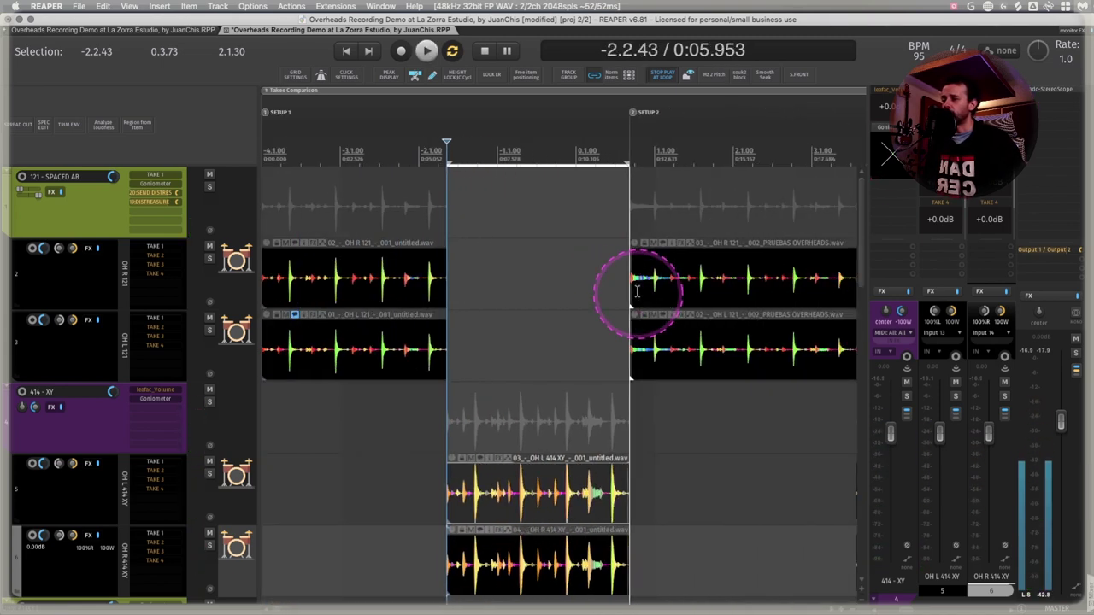
{"action": "scroll", "coordinate": [632, 287], "scroll_direction": "right", "scroll_amount": 3}
{"action": "left_click", "coordinate": [556, 288]}
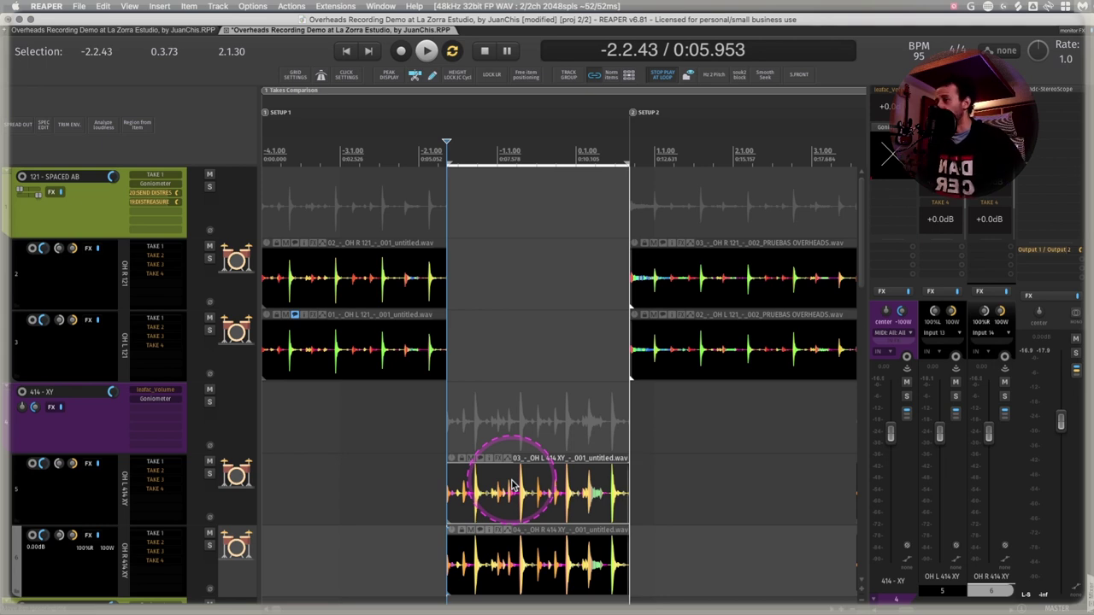
{"action": "scroll", "coordinate": [512, 485], "scroll_direction": "right", "scroll_amount": 5}
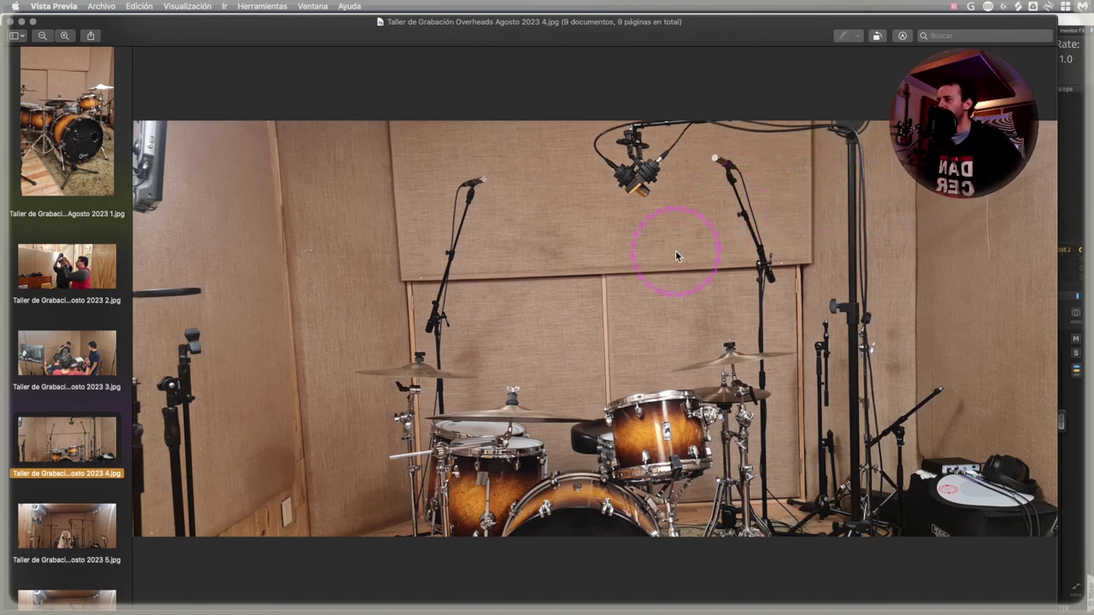
{"action": "key", "text": "super+Tab"}
- Select the SETUP 2 to SETUP 3 range and play it from around bar 3
{"action": "double_click", "coordinate": [405, 154]}
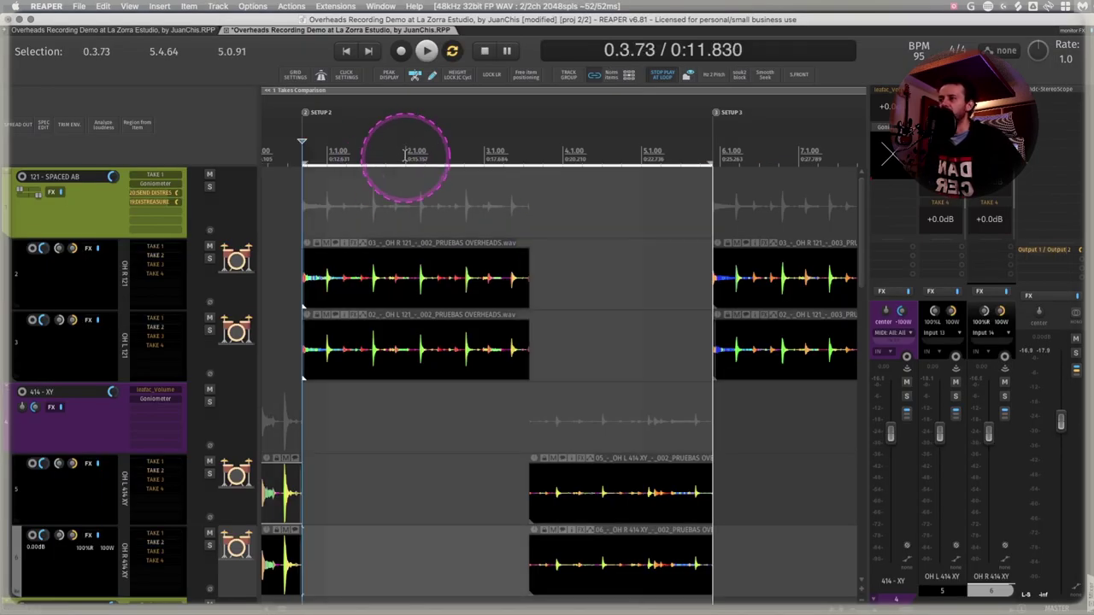
{"action": "key", "text": "space"}
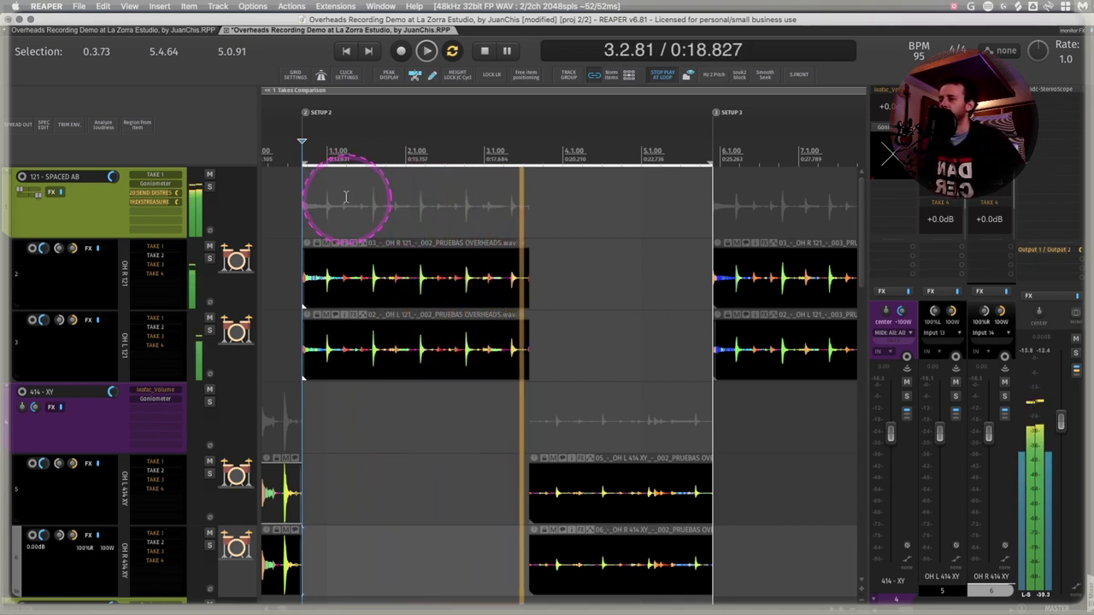
{"action": "key", "text": "space"}
{"action": "left_click", "coordinate": [463, 369]}
{"action": "key", "text": "space"}
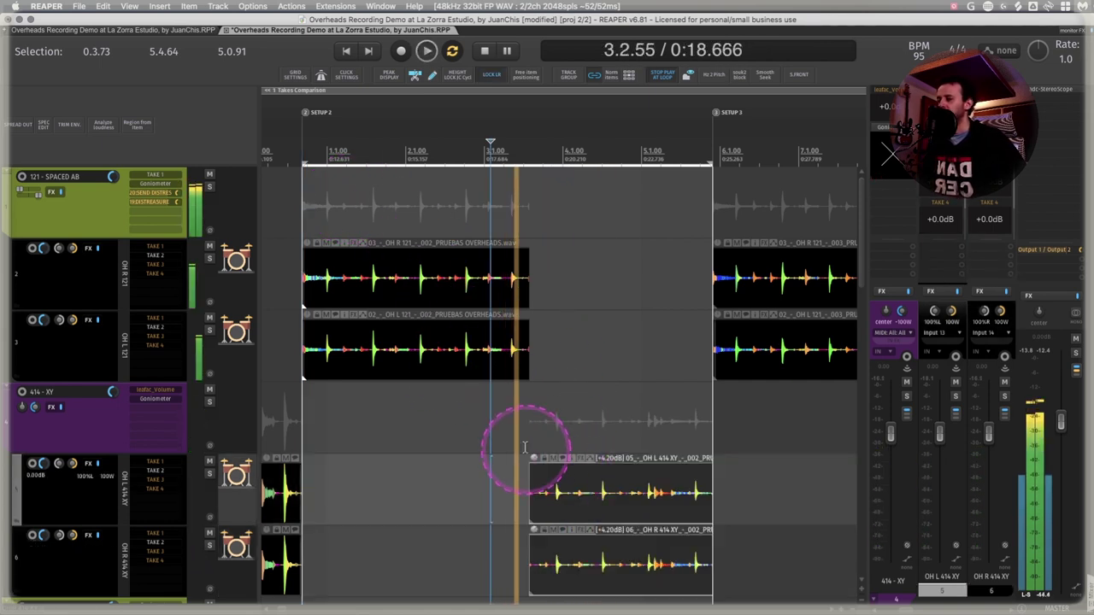
- Raise the XY overhead items to +13.0 dB, replaying from around bar 2 to compare
{"action": "mouse_move", "coordinate": [535, 463]}
{"action": "left_mouse_down"}
{"action": "mouse_move", "coordinate": [535, 423]}
{"action": "mouse_move", "coordinate": [531, 463]}
{"action": "mouse_move", "coordinate": [534, 445]}
{"action": "left_mouse_up"}
{"action": "left_click", "coordinate": [436, 142]}
{"action": "left_click", "coordinate": [408, 141]}
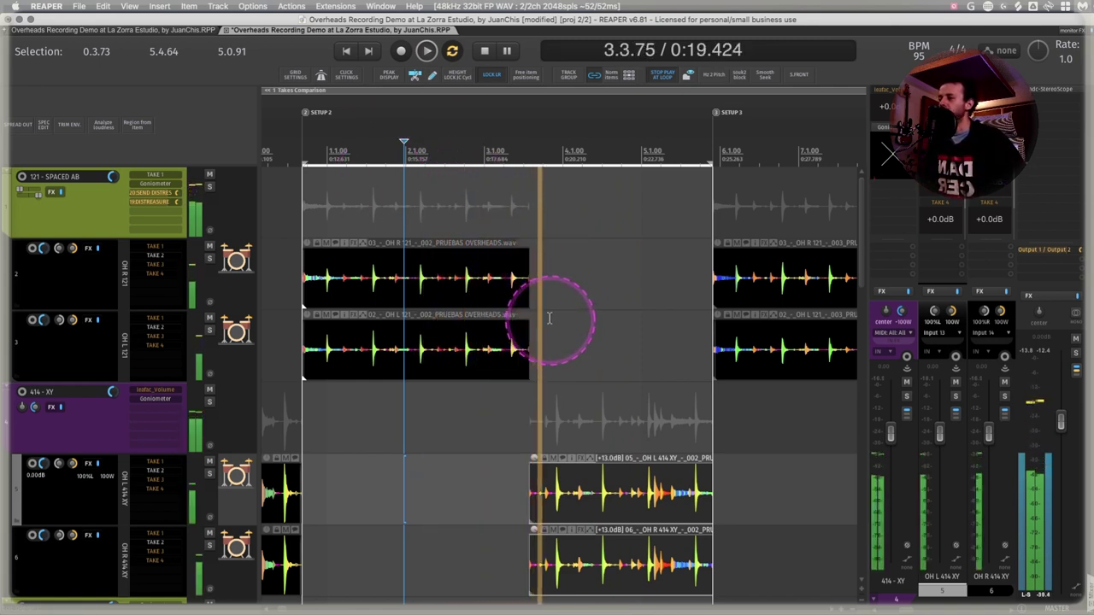
{"action": "key", "text": "space"}
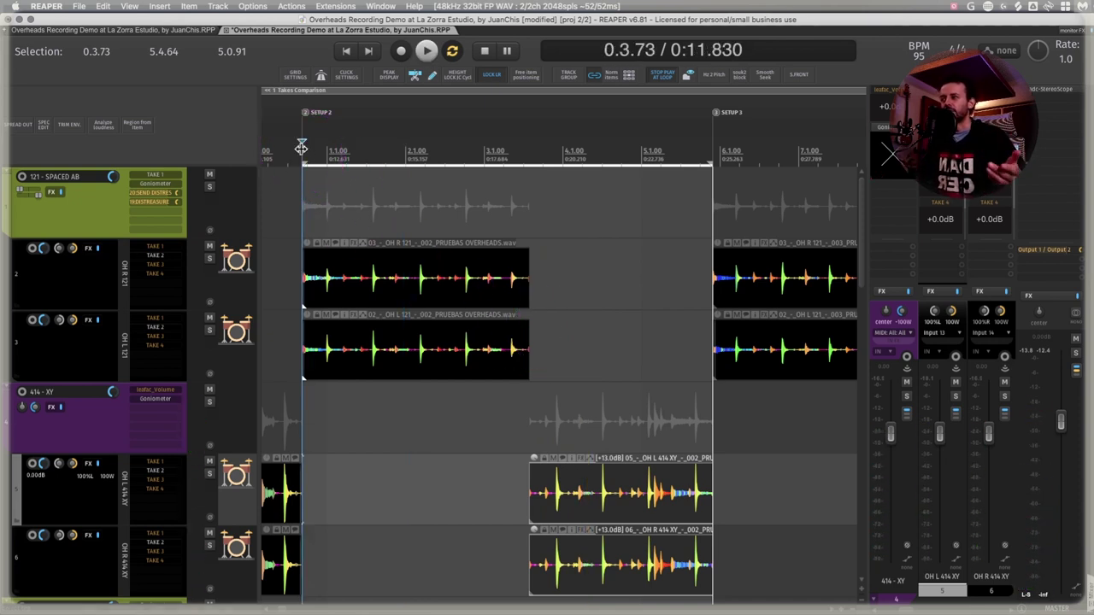
- Fit the time selection to the OH R 121 spaced-pair take, 0.3.73 to 3.3.29
{"action": "key", "text": "space"}
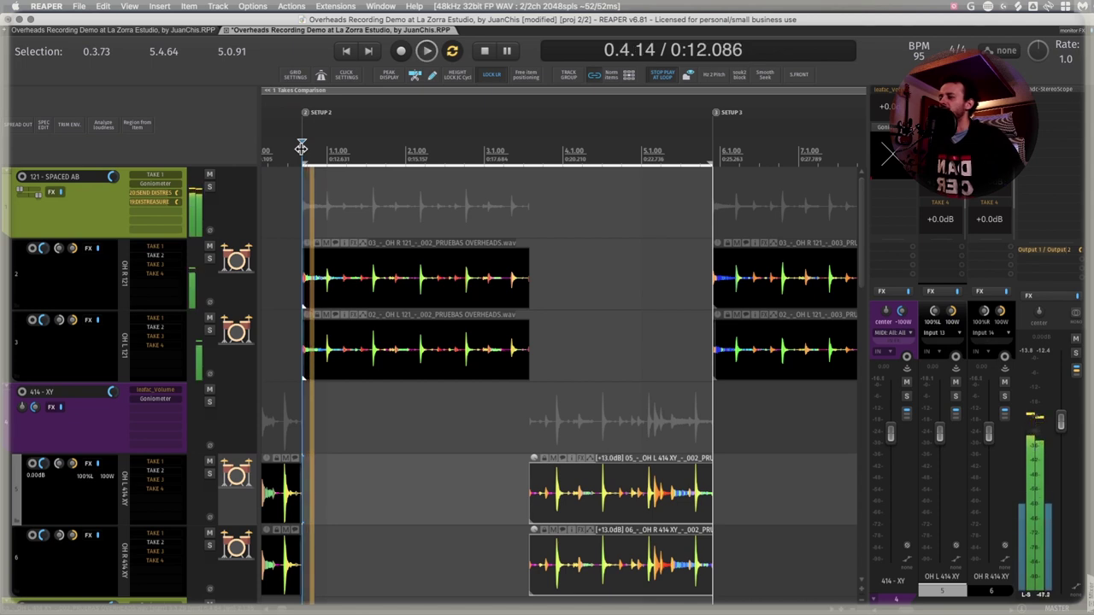
{"action": "left_click", "coordinate": [608, 493]}
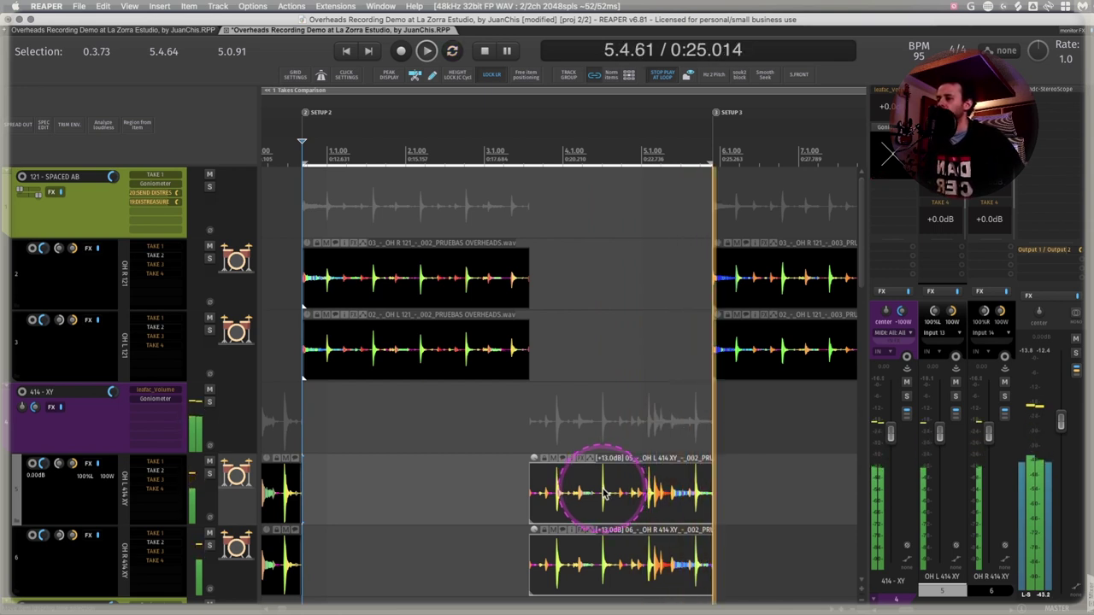
{"action": "left_click", "coordinate": [406, 274]}
{"action": "double_click", "coordinate": [407, 274]}
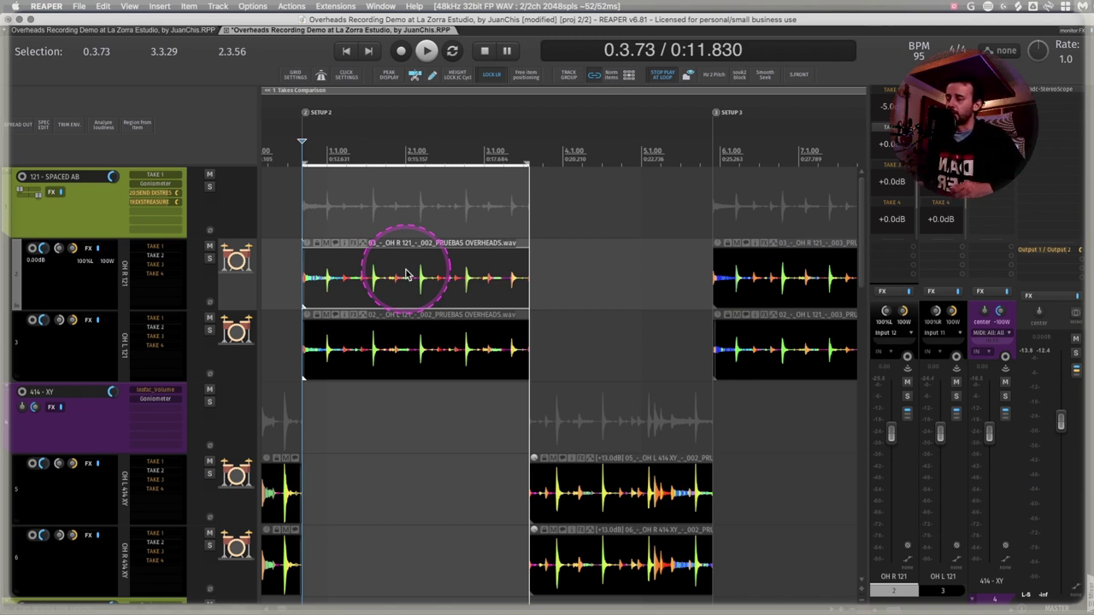
{"action": "key", "text": "space"}
{"action": "left_click", "coordinate": [430, 289]}
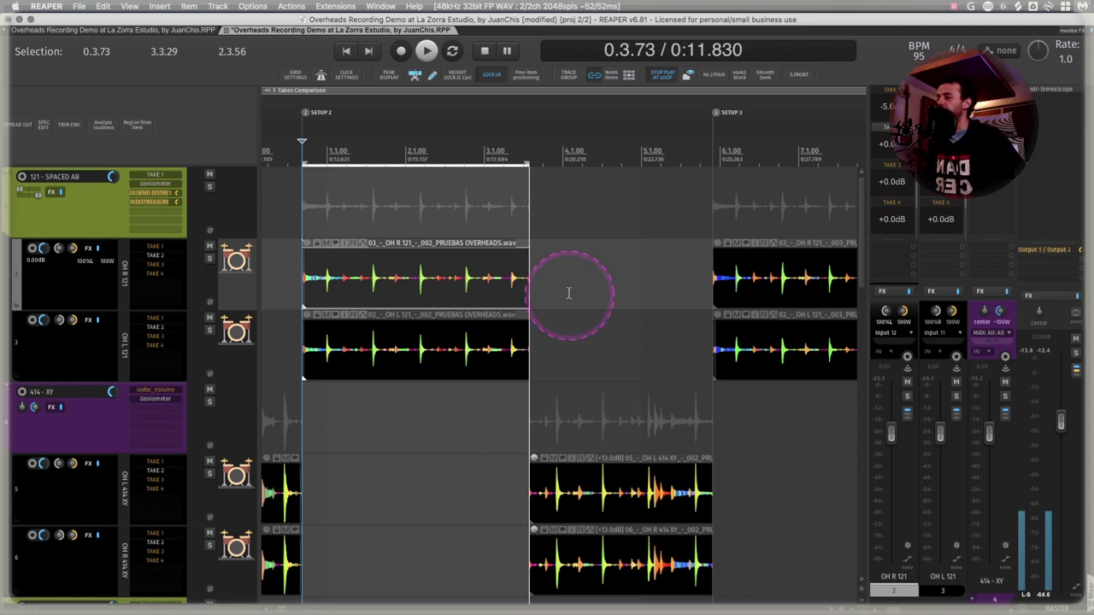
{"action": "left_click", "coordinate": [925, 317]}
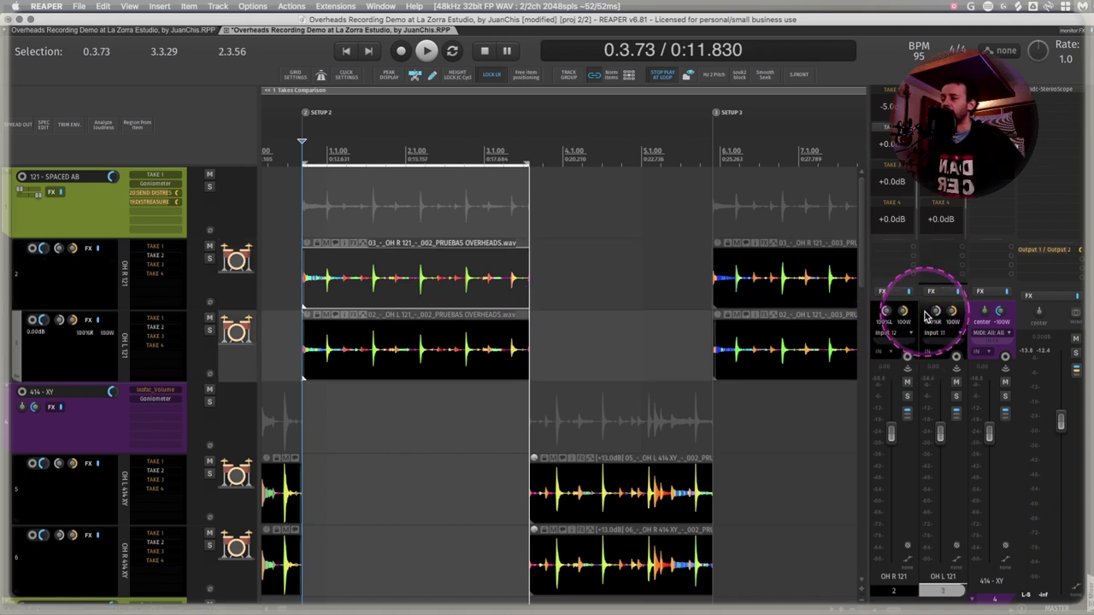
{"action": "key", "text": "F6"}
{"action": "key", "text": "space"}
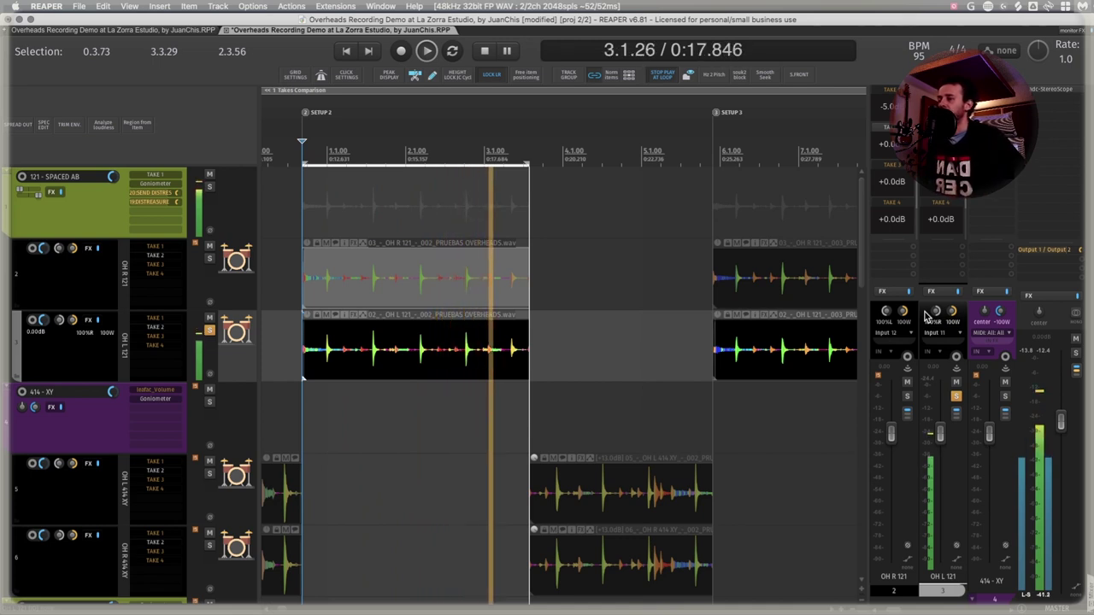
{"action": "key", "text": "space"}
{"action": "left_click", "coordinate": [914, 315]}
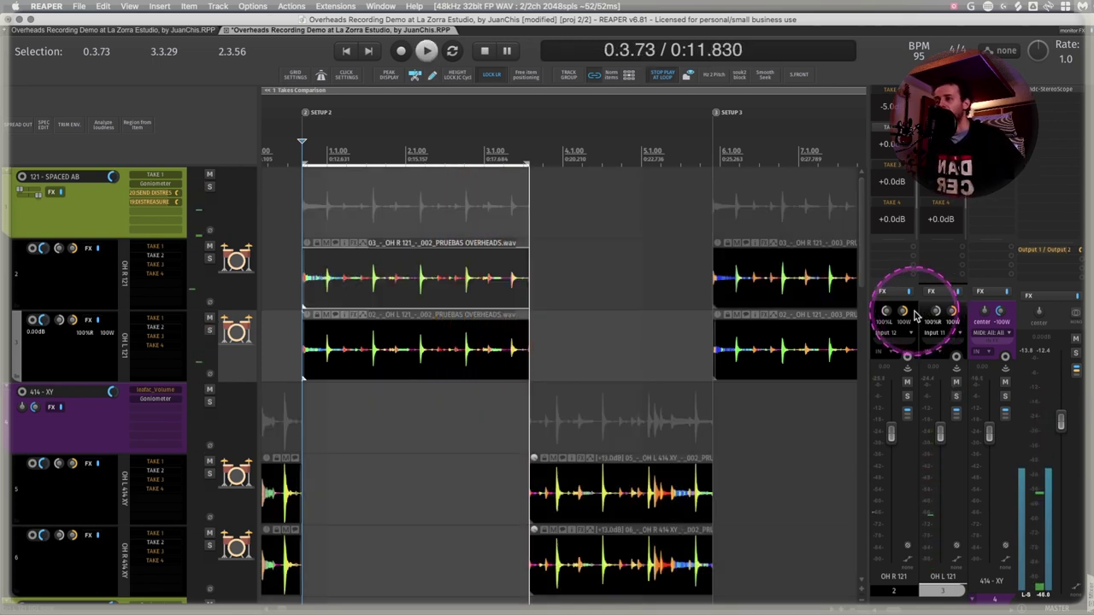
{"action": "left_click", "coordinate": [914, 315]}
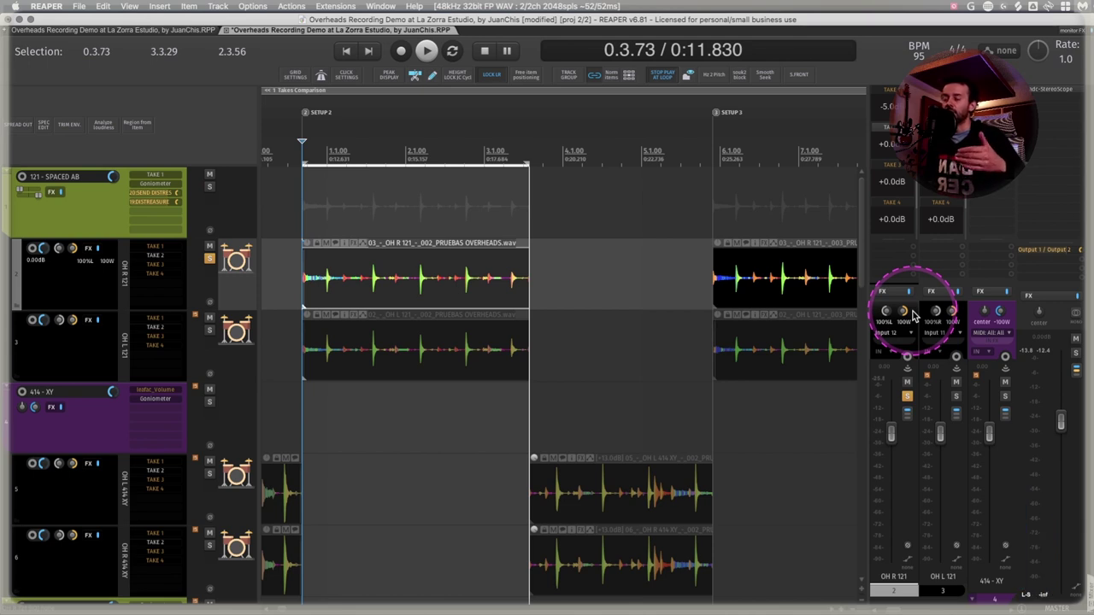
{"action": "key", "text": "space"}
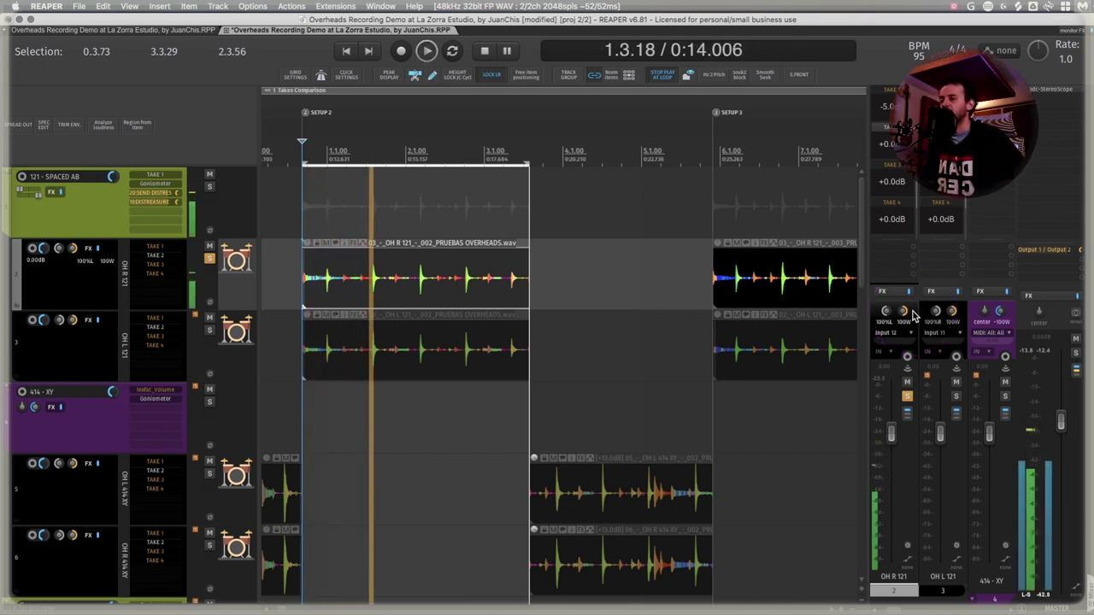
{"action": "left_click", "coordinate": [915, 314]}
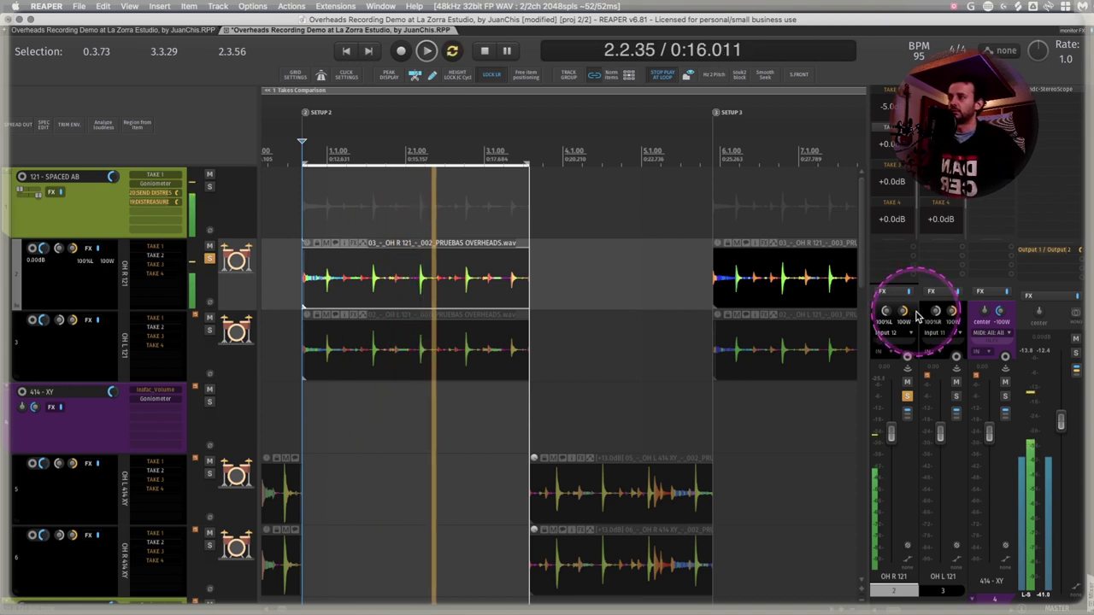
{"action": "left_click", "coordinate": [956, 398]}
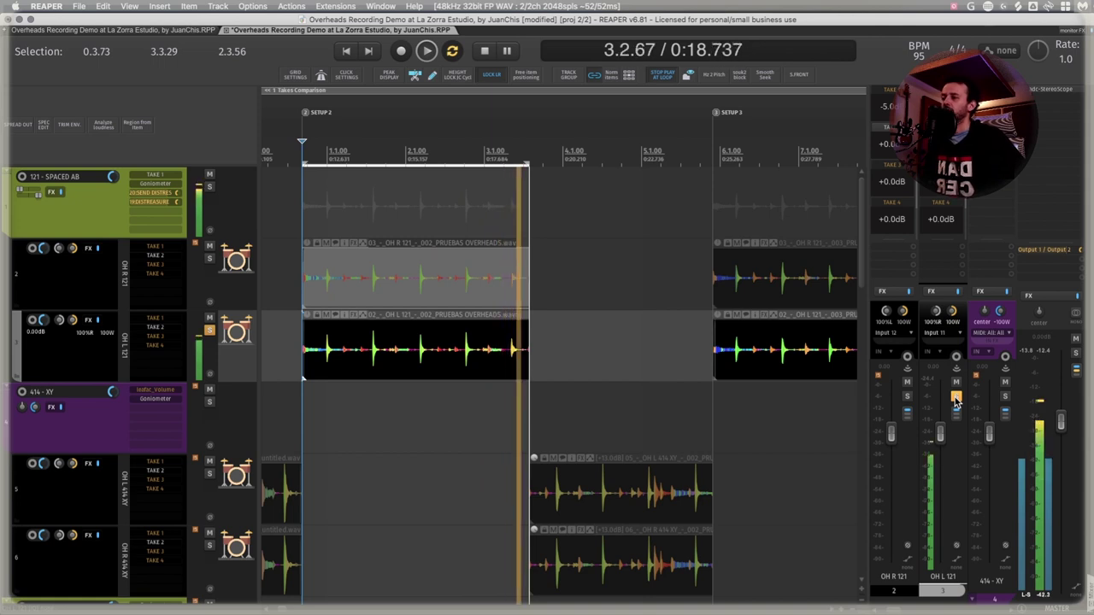
{"action": "left_click", "coordinate": [522, 270]}
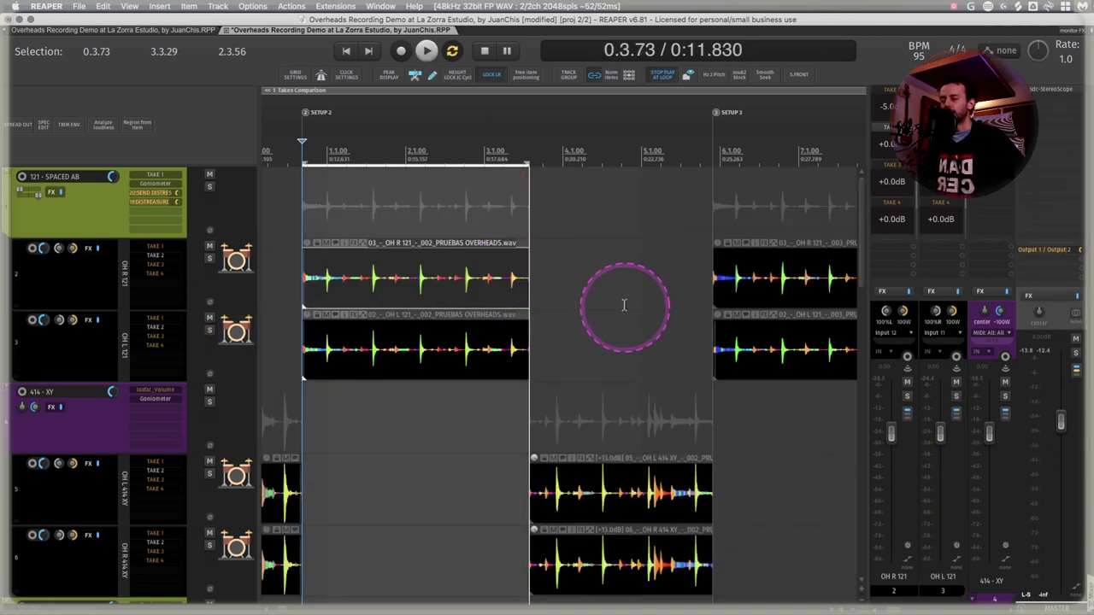
- Watch the master StereoScope during a playback pass, then open Voxengo SPAN at full width
{"action": "left_click", "coordinate": [1052, 90]}
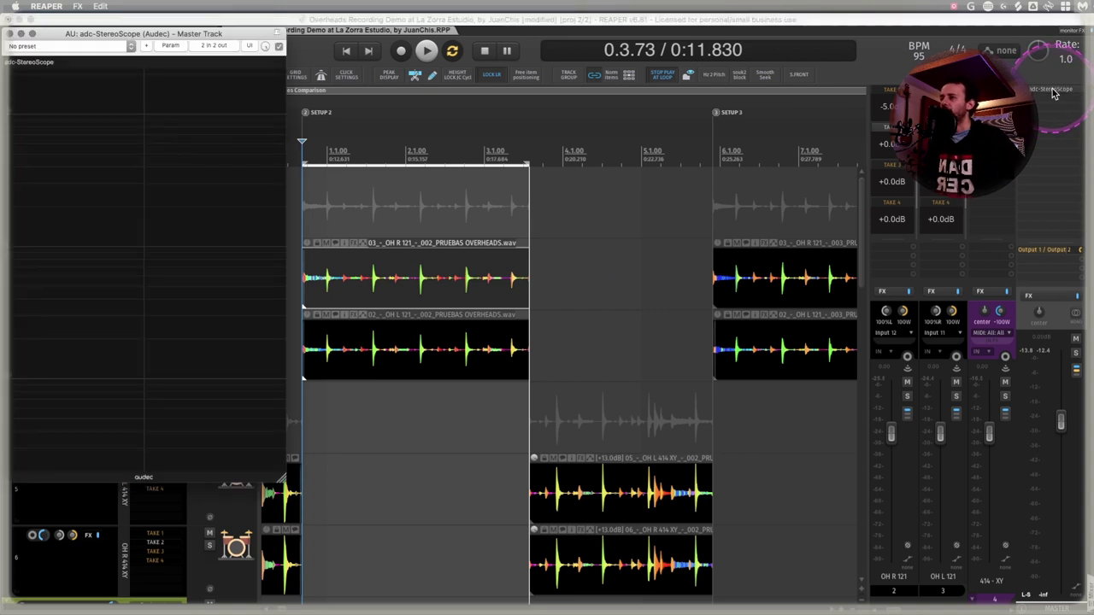
{"action": "key", "text": "space"}
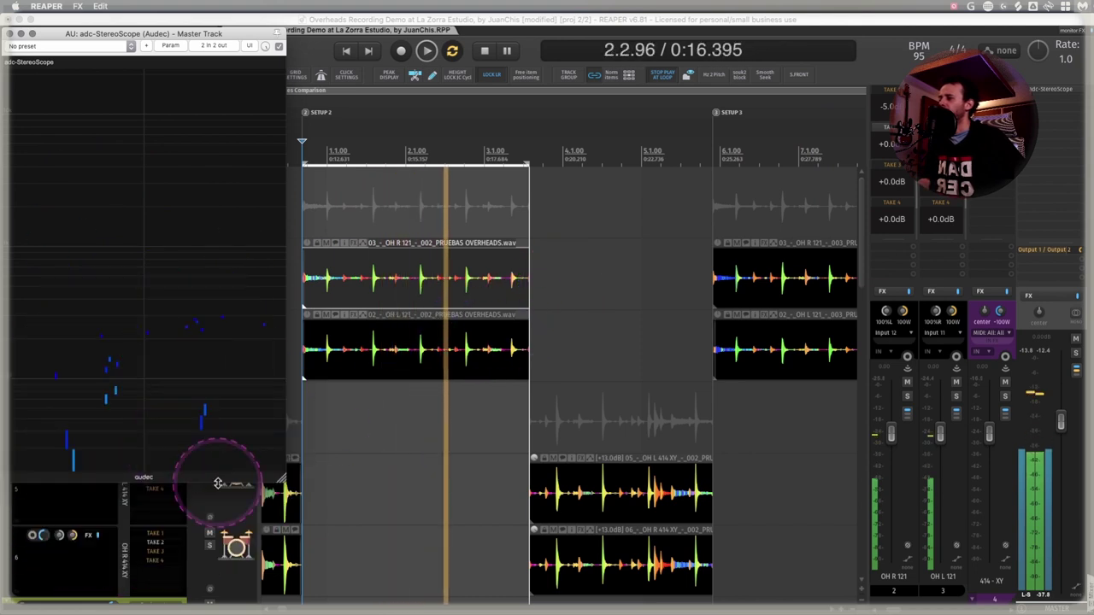
{"action": "key", "text": "space"}
{"action": "key", "text": "space"}
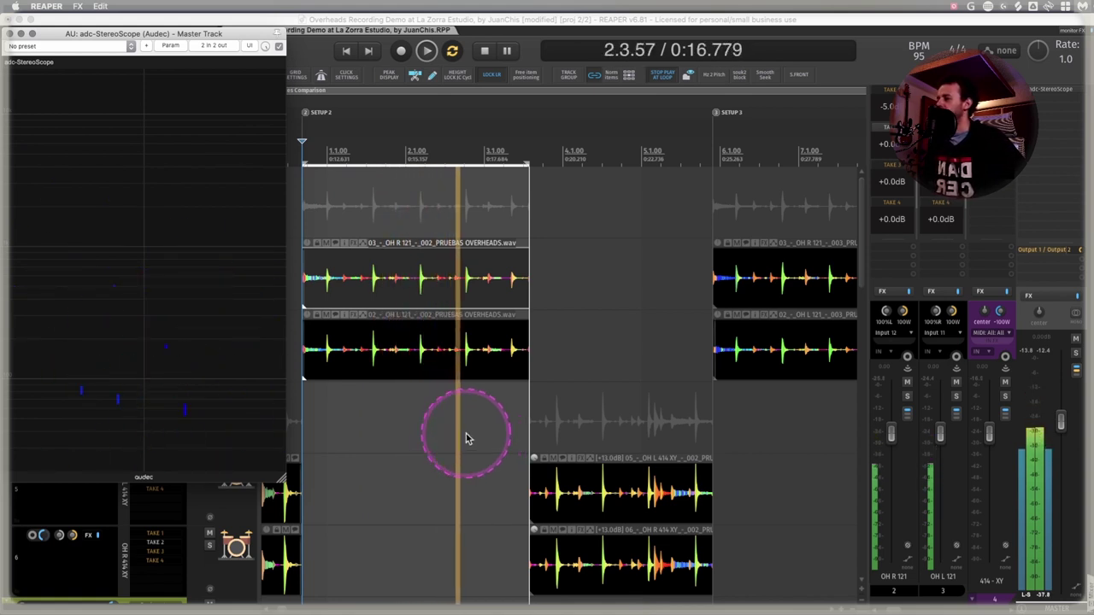
{"action": "key", "text": "space"}
{"action": "left_click", "coordinate": [1039, 122]}
{"action": "left_click_drag", "start_coordinate": [979, 402], "coordinate": [1082, 388]}
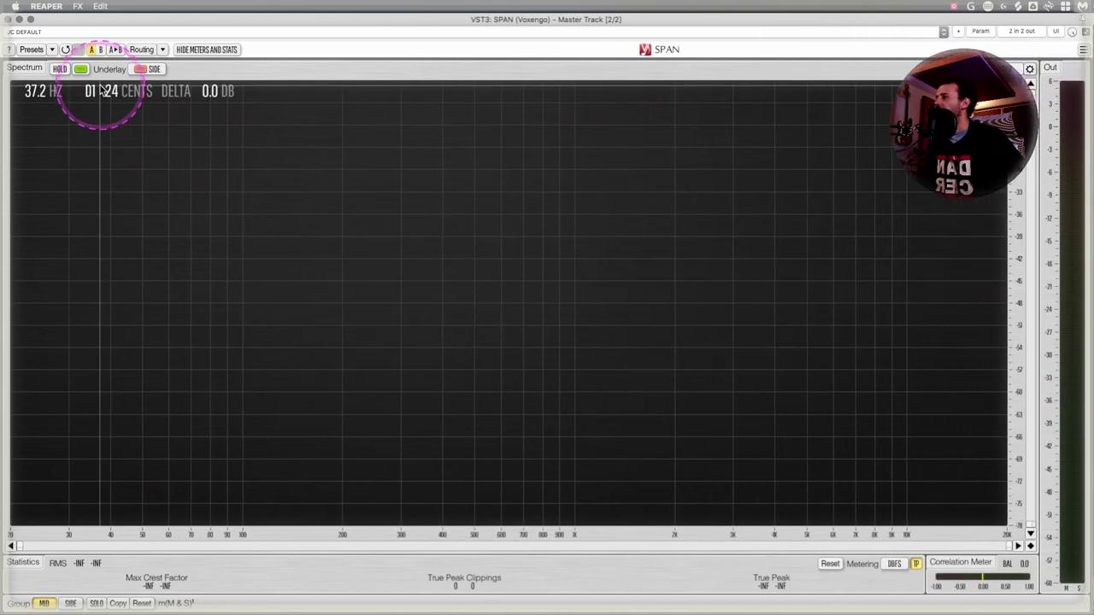
- Switch SPAN's routing to Dual Mono and start playback to watch the spectrum
{"action": "left_click", "coordinate": [162, 51]}
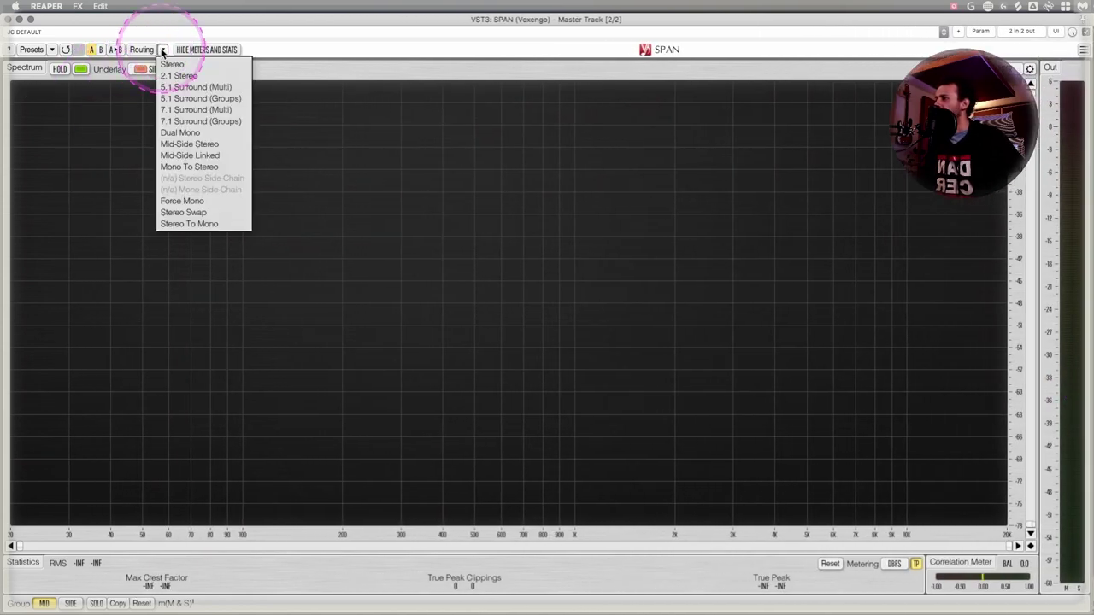
{"action": "left_click", "coordinate": [191, 132]}
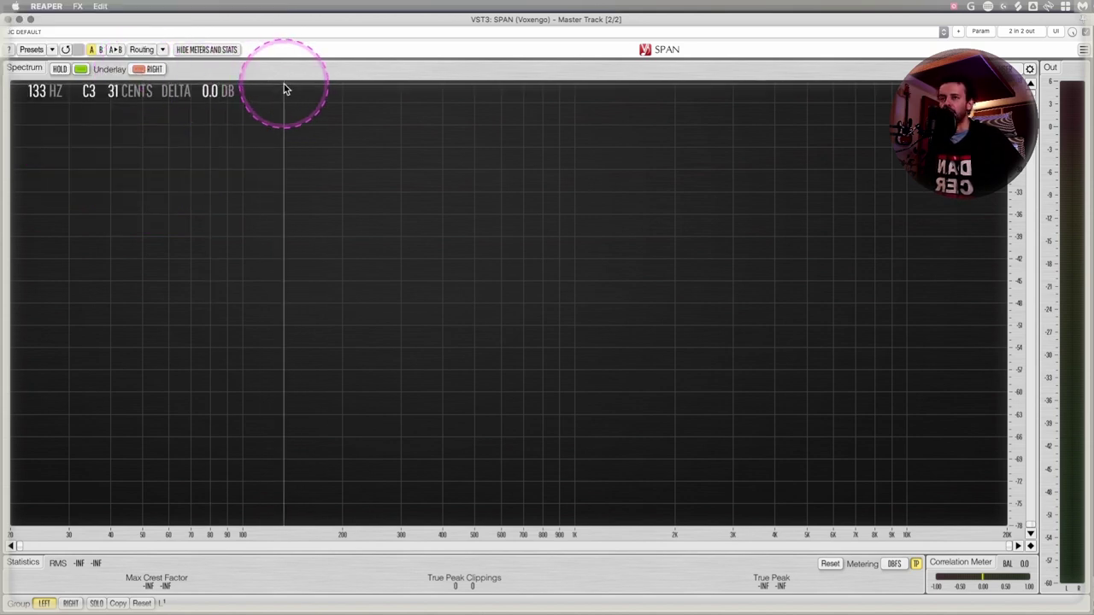
{"action": "key", "text": "space"}
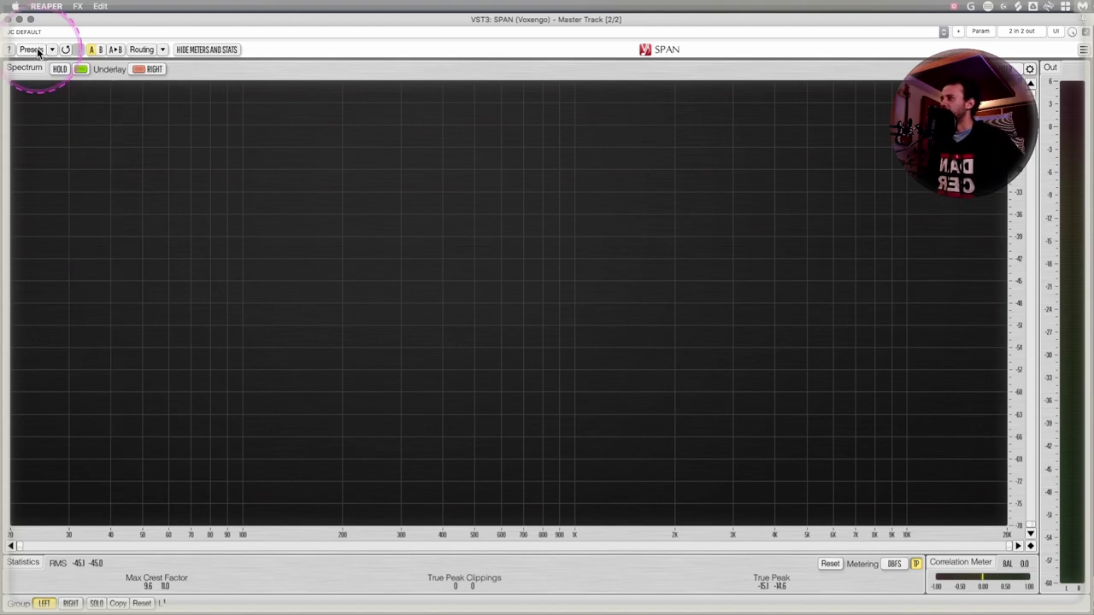
- Close SPAN and the FX browser, then add ReaEQ as a take FX on the OH L 121 item
{"action": "left_click", "coordinate": [8, 19]}
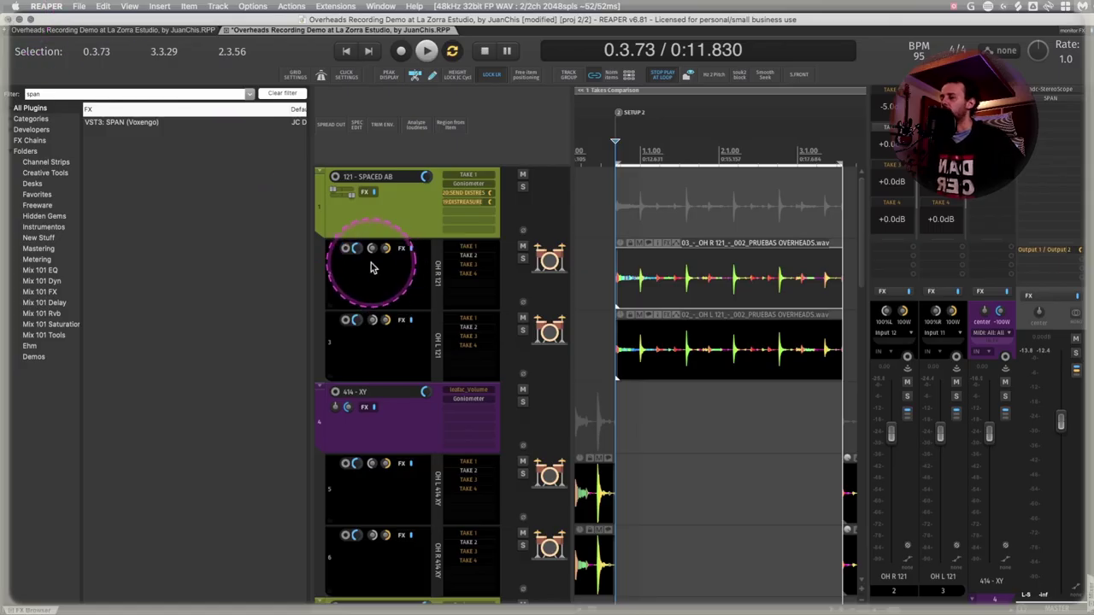
{"action": "left_click", "coordinate": [432, 313]}
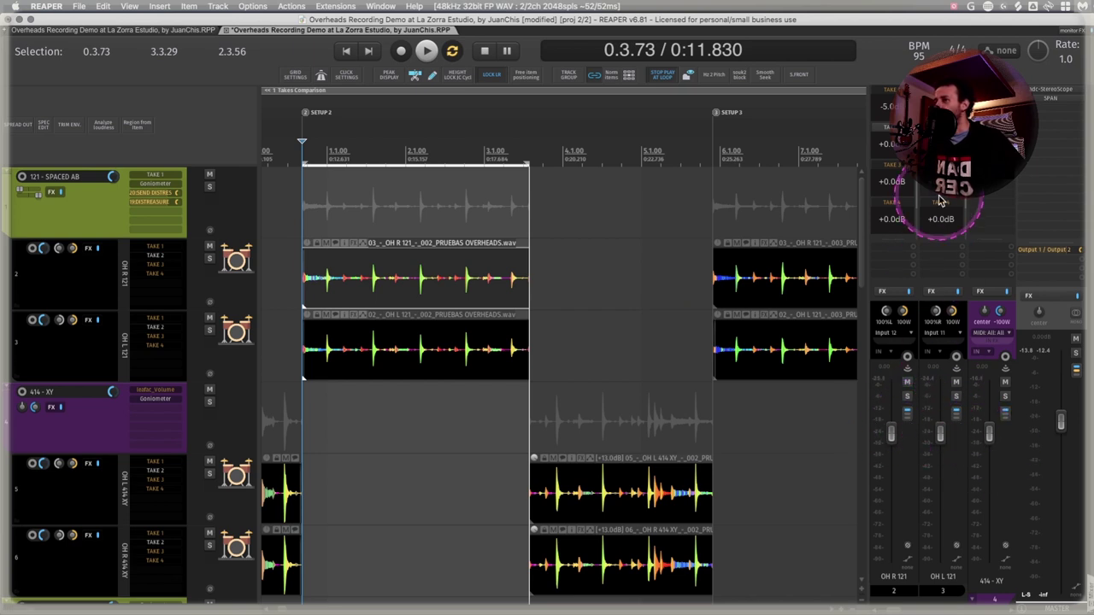
{"action": "left_click", "coordinate": [81, 293]}
{"action": "left_click", "coordinate": [75, 366]}
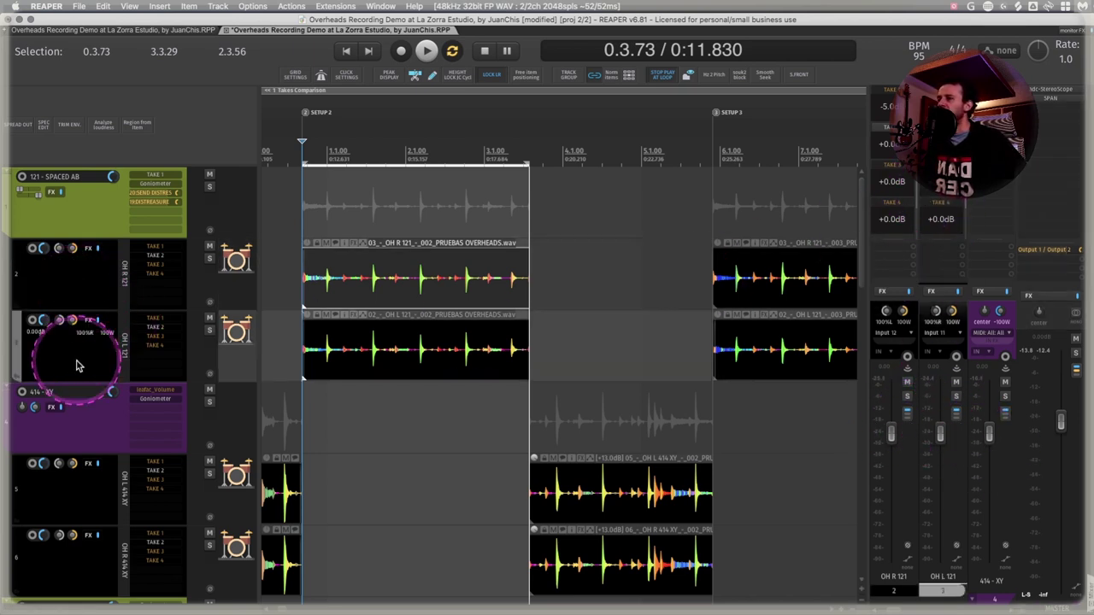
{"action": "left_click", "coordinate": [362, 346]}
{"action": "key", "text": "shift+e"}
{"action": "left_click_drag", "start_coordinate": [1081, 41], "coordinate": [612, 177]}
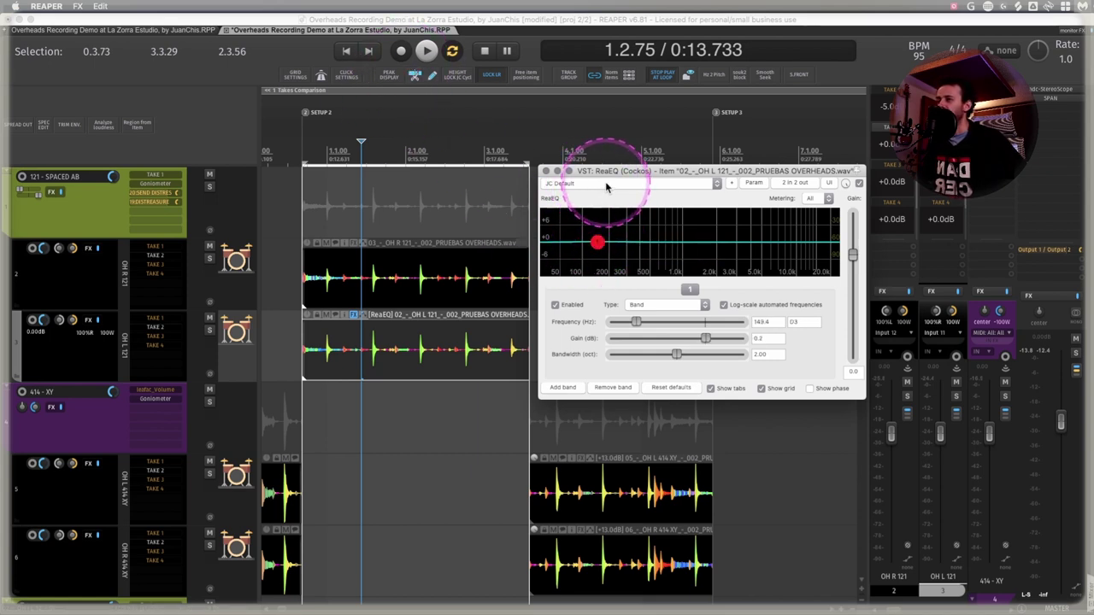
- During playback, cut OH L 121's ReaEQ band 1 by 2.4 dB at 139 Hz
{"action": "key", "text": "space"}
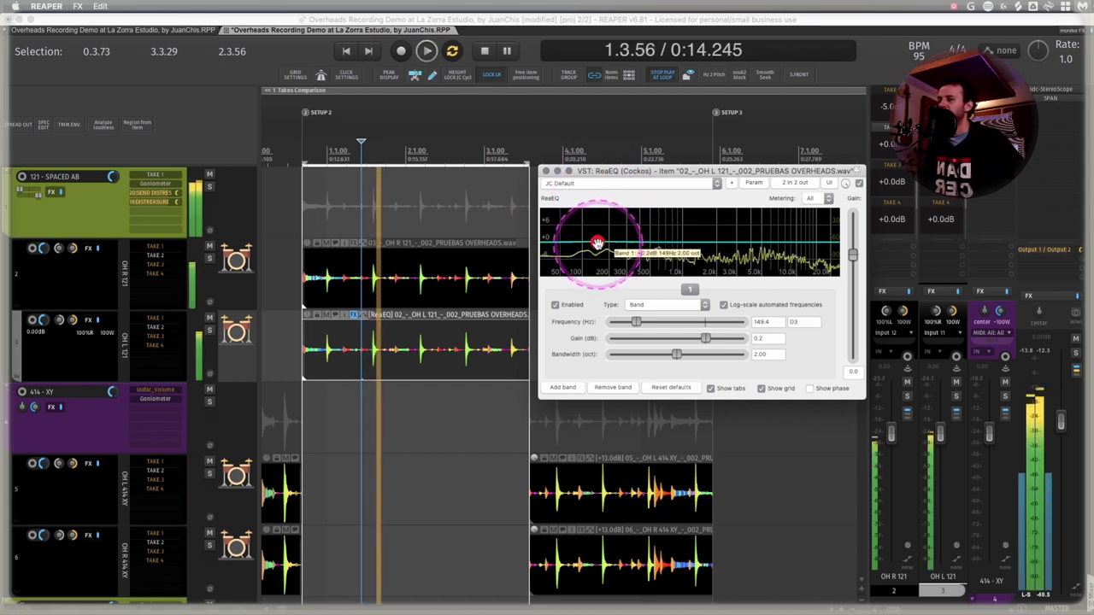
{"action": "left_click_drag", "start_coordinate": [598, 246], "coordinate": [594, 250]}
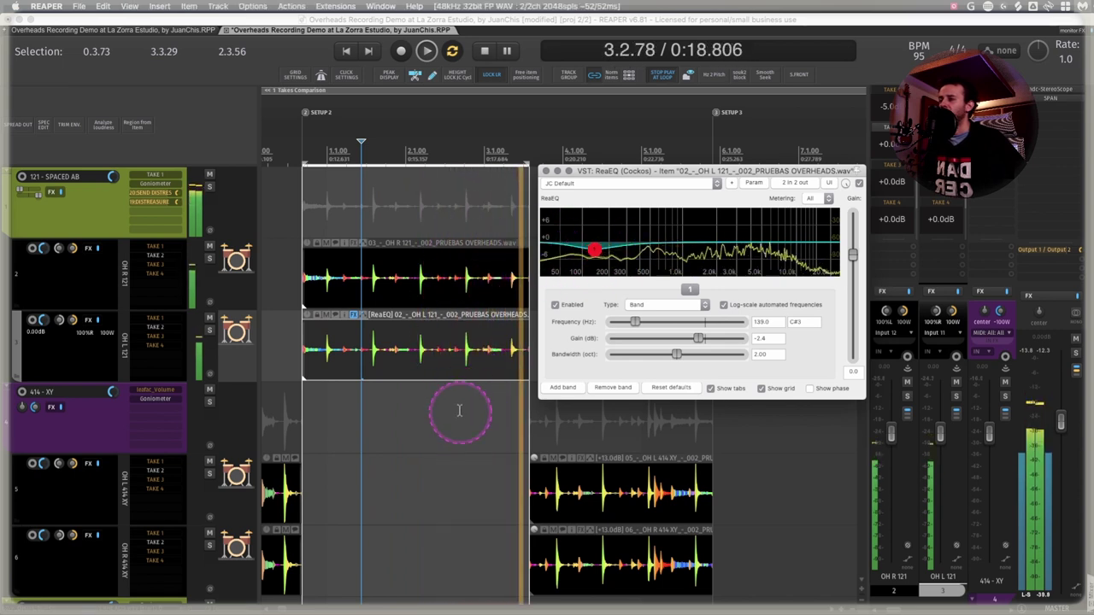
{"action": "left_click", "coordinate": [460, 411]}
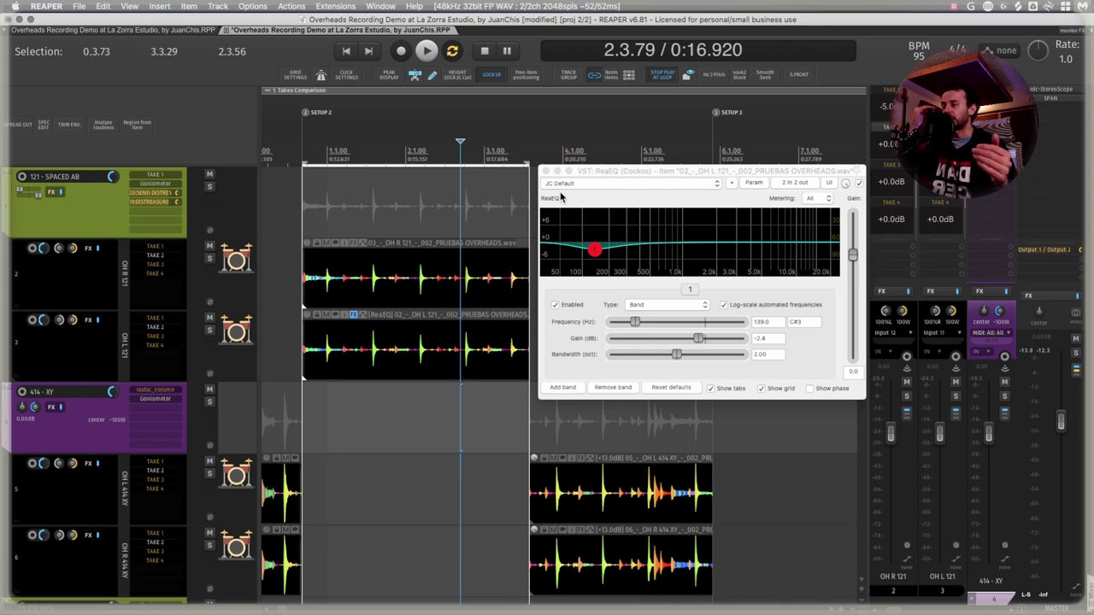
- Close the ReaEQ window and audition the spaced pair from the loop start at 0.3.73
{"action": "left_click", "coordinate": [546, 171]}
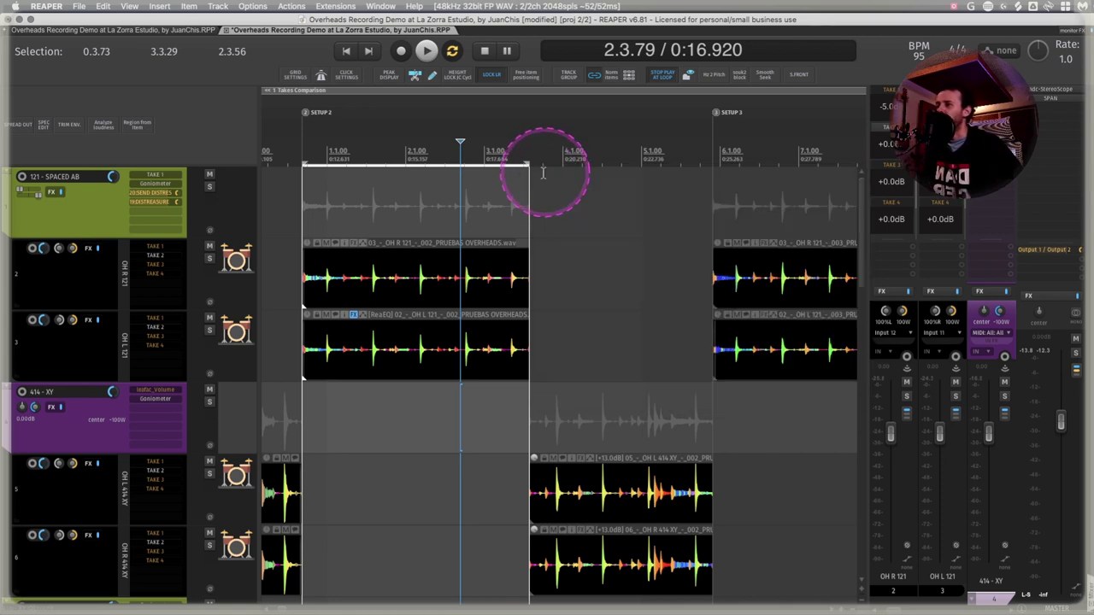
{"action": "key", "text": "space"}
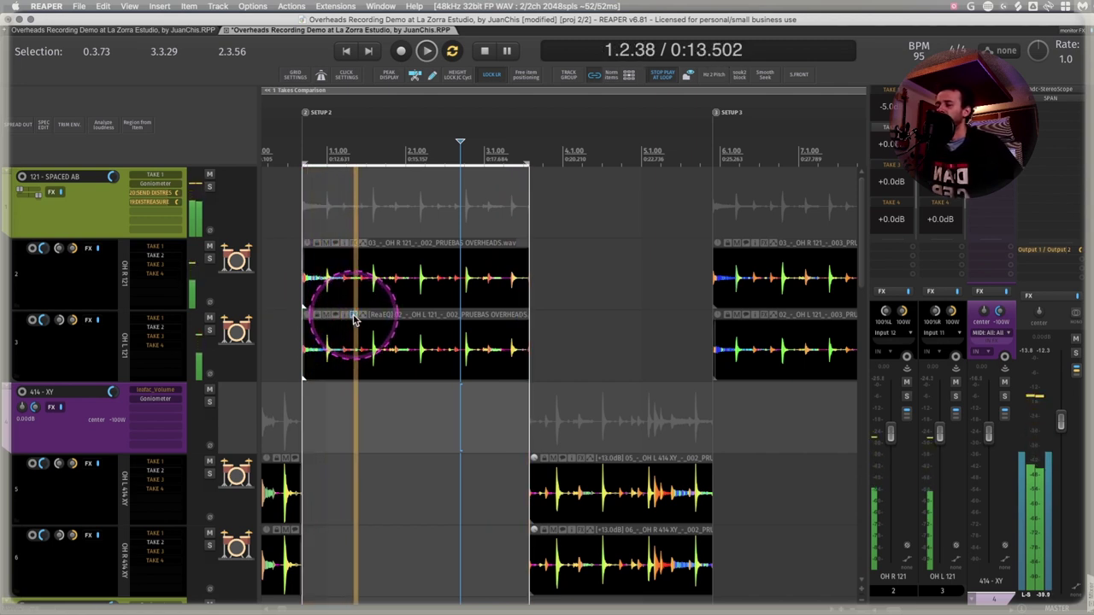
{"action": "key", "text": "space"}
{"action": "left_click", "coordinate": [300, 142]}
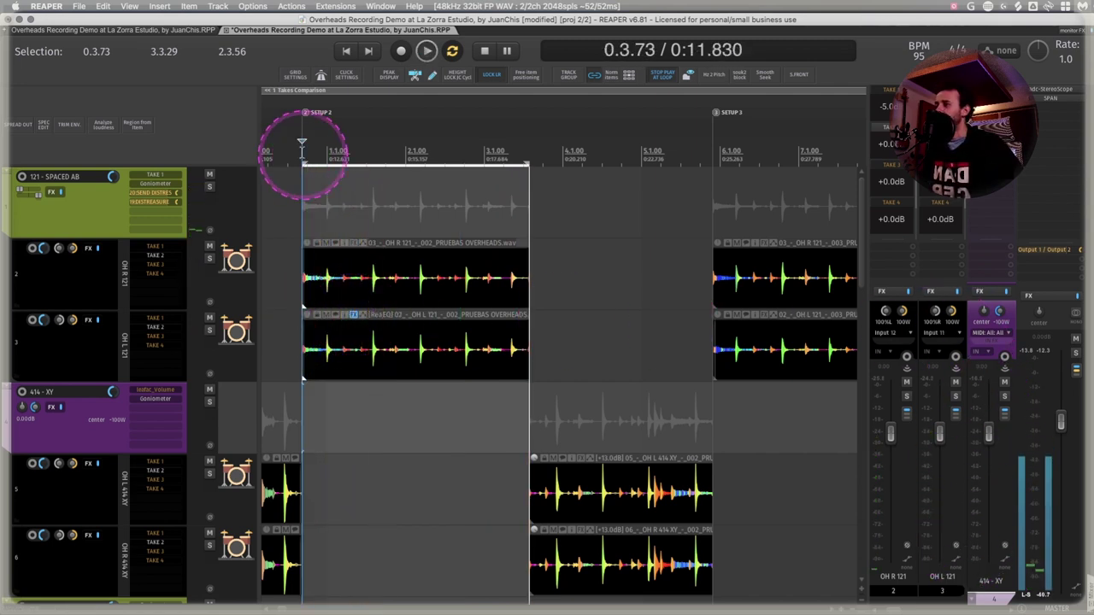
{"action": "key", "text": "space"}
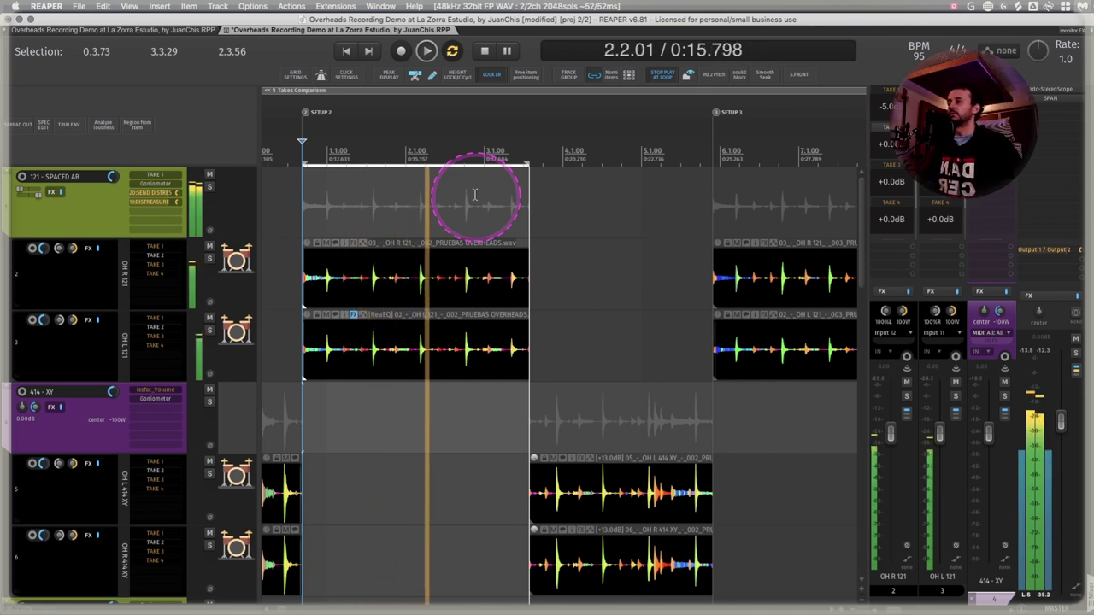
{"action": "key", "text": "space"}
- Select OH L 121, play it back, then bring up the master's adc-StereoScope
{"action": "left_click", "coordinate": [429, 382]}
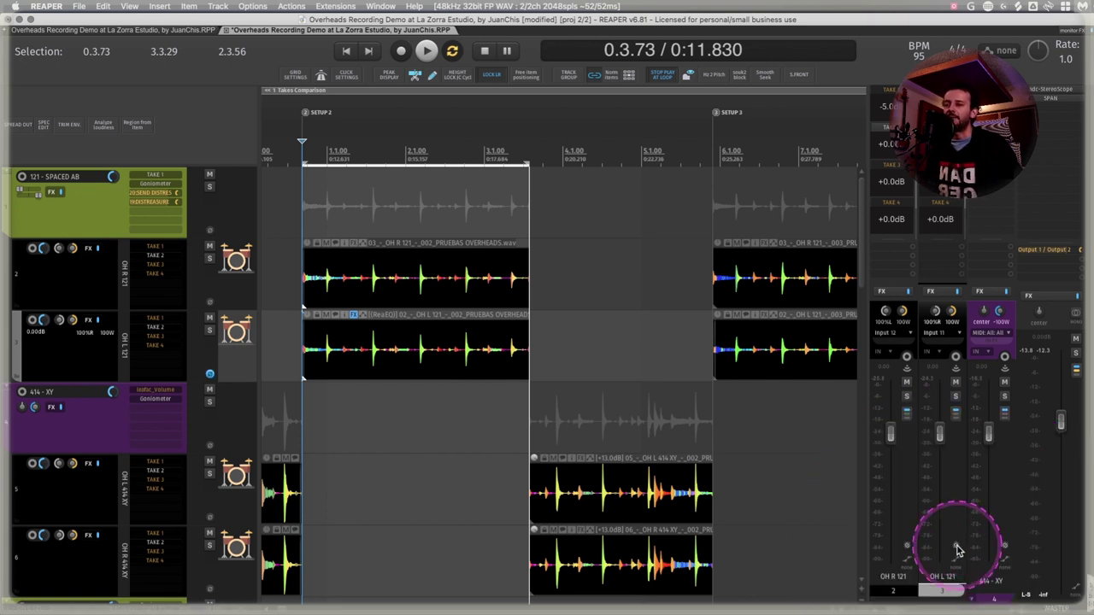
{"action": "key", "text": "space"}
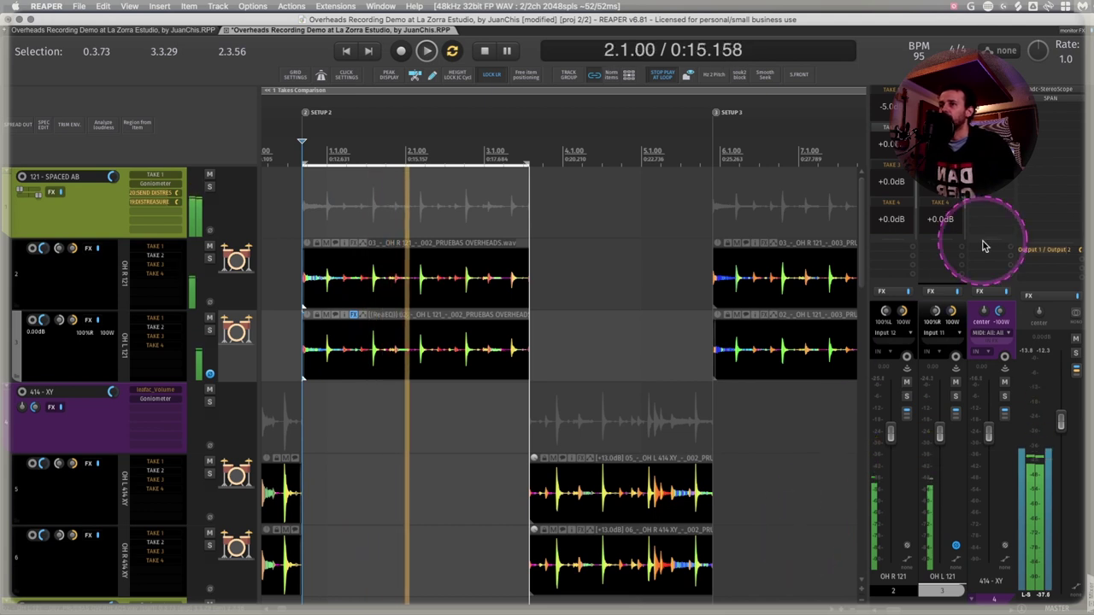
{"action": "key", "text": "space"}
{"action": "left_click", "coordinate": [1045, 94]}
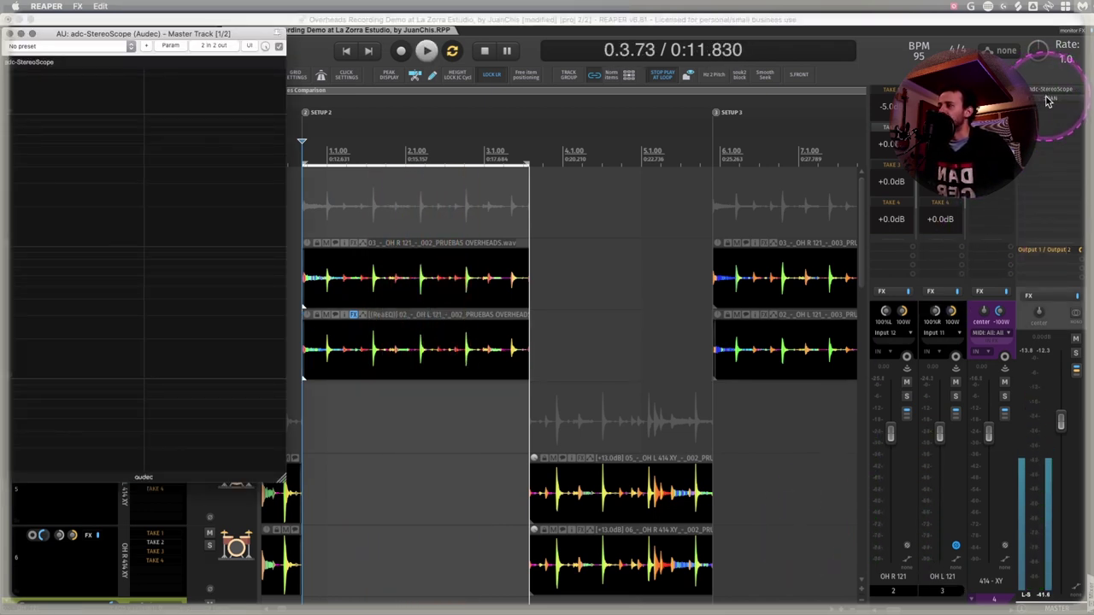
- Watch the master stereo scope during a playback pass, then stop
{"action": "key", "text": "space"}
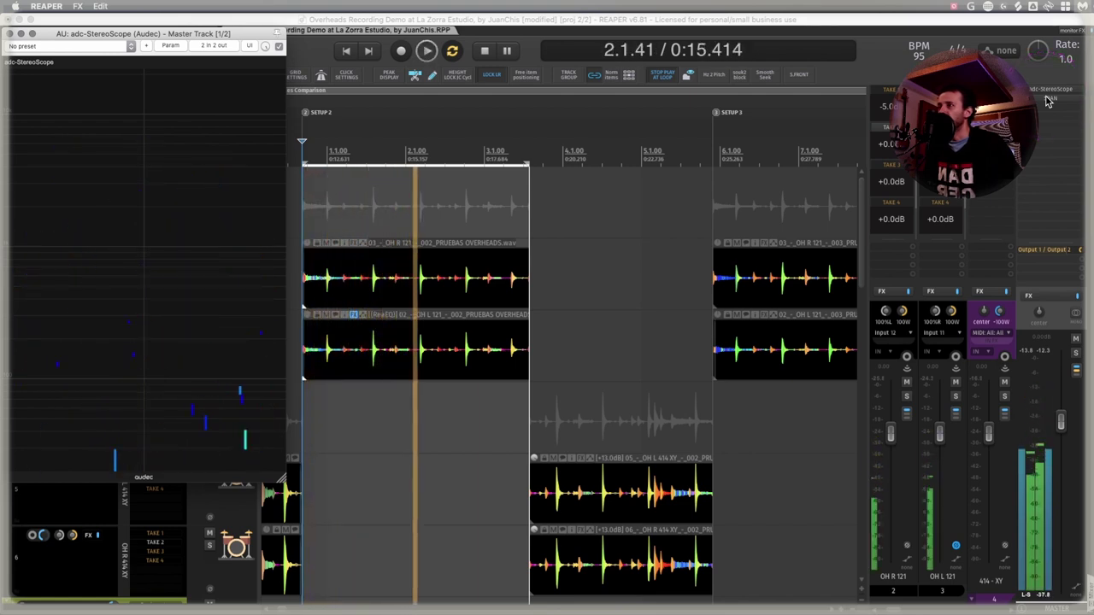
{"action": "left_click", "coordinate": [1050, 94]}
{"action": "key", "text": "space"}
- Inspect the master SPAN spectrum, then close the analyser window
{"action": "left_click", "coordinate": [1049, 101]}
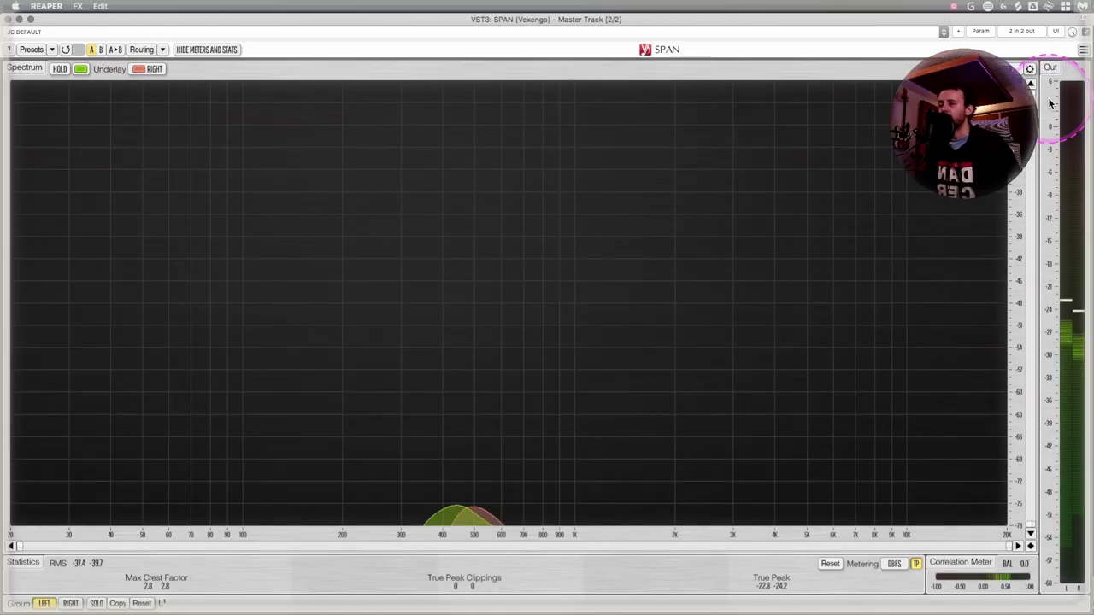
{"action": "mouse_move", "coordinate": [726, 194]}
{"action": "left_mouse_down"}
{"action": "mouse_move", "coordinate": [642, 185]}
{"action": "mouse_move", "coordinate": [479, 232]}
{"action": "mouse_move", "coordinate": [43, 34]}
{"action": "left_mouse_up"}
{"action": "left_click", "coordinate": [8, 18]}
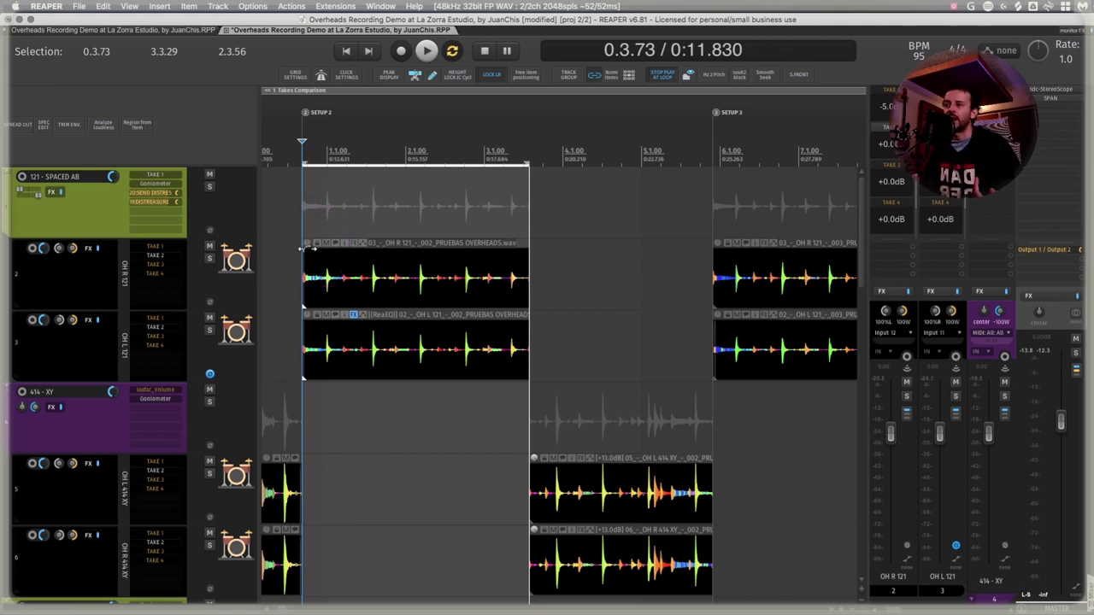
- Invert the phase of the OH R 121 item in Media Item Properties
{"action": "left_click", "coordinate": [342, 350]}
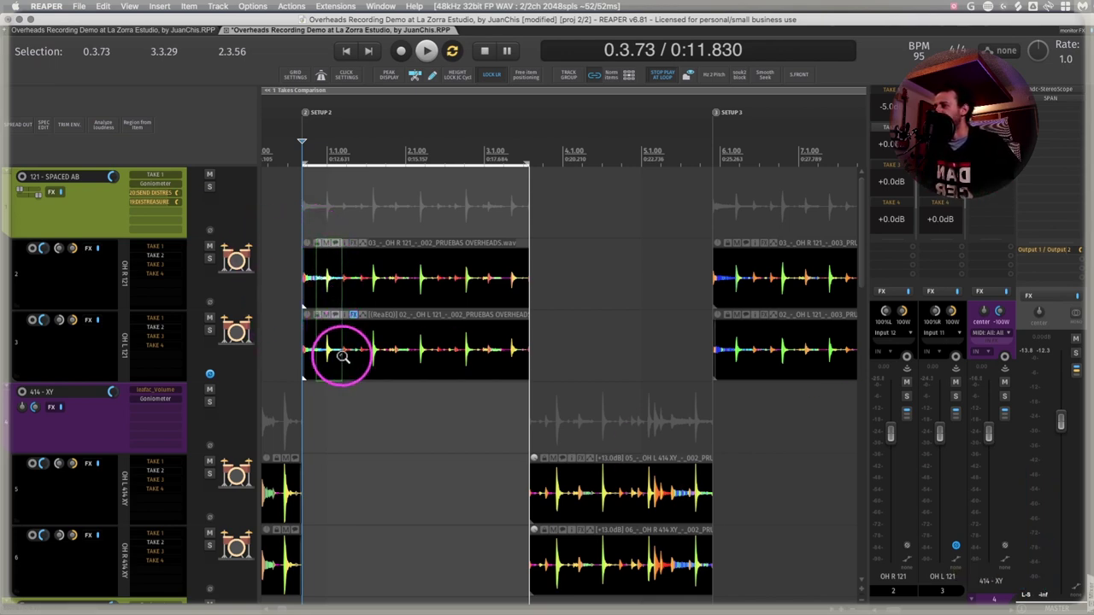
{"action": "key", "text": "z"}
{"action": "double_click", "coordinate": [467, 422]}
{"action": "left_click", "coordinate": [699, 409]}
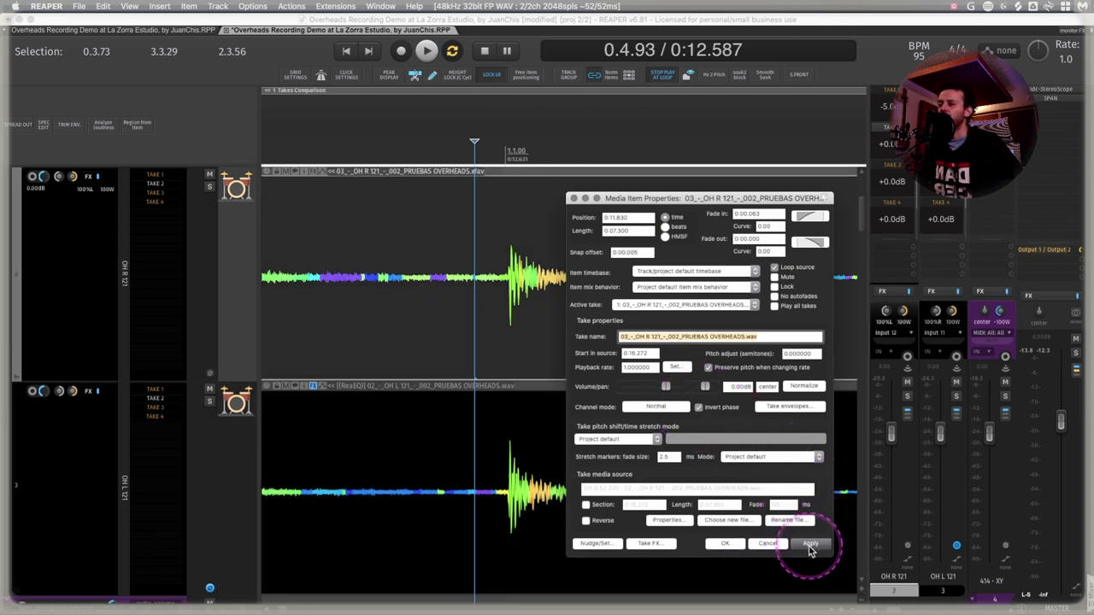
{"action": "left_click", "coordinate": [724, 544]}
- Zoom back out and audition the spaced pair from the OH R 121 start
{"action": "key", "text": "z"}
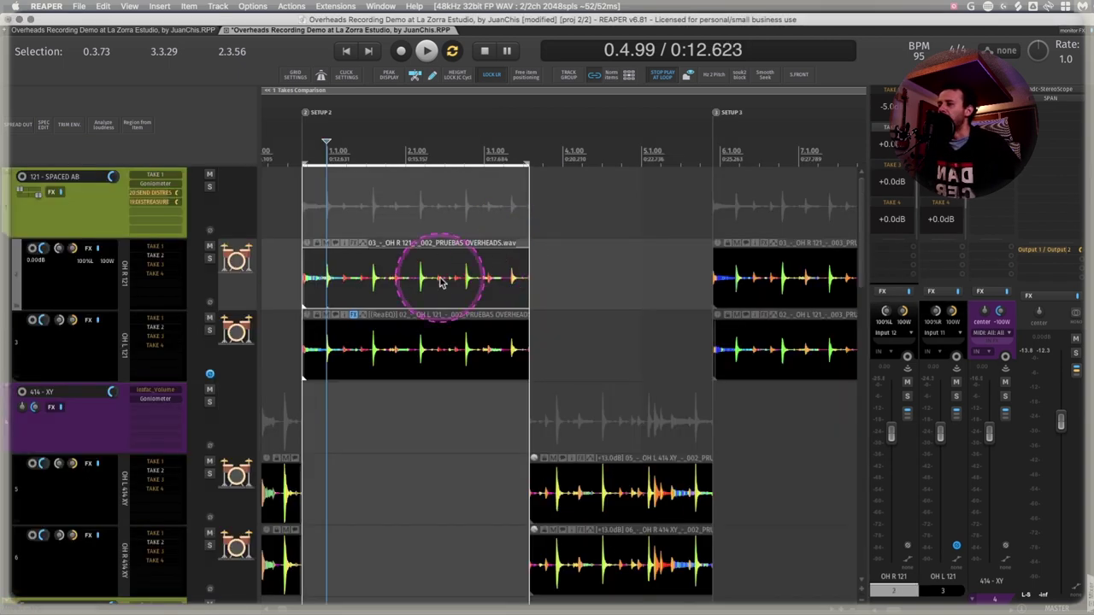
{"action": "left_click", "coordinate": [358, 348]}
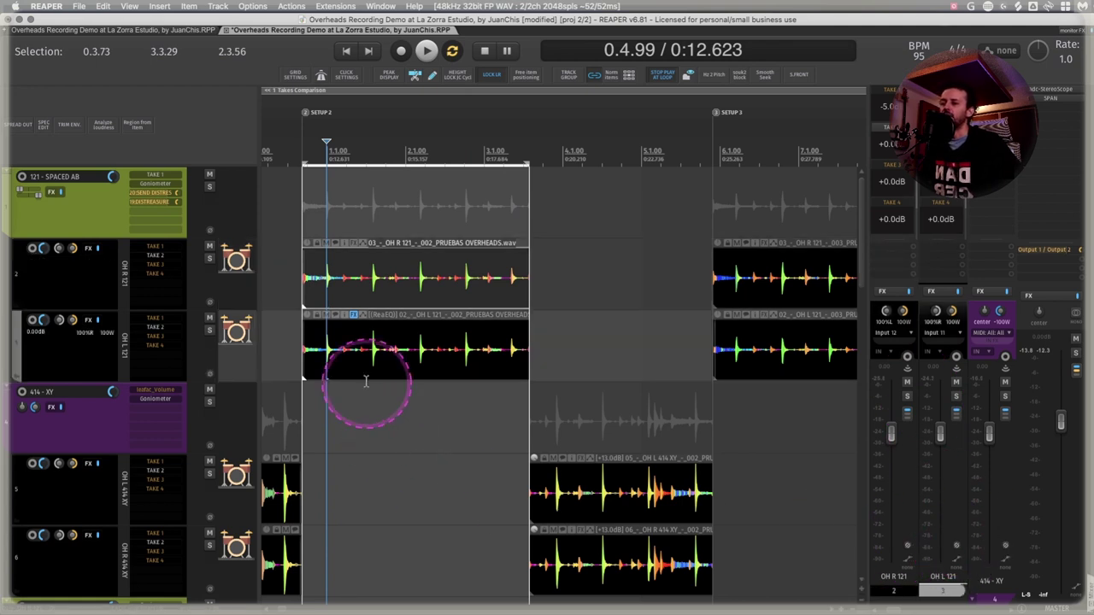
{"action": "left_click", "coordinate": [299, 274]}
{"action": "key", "text": "space"}
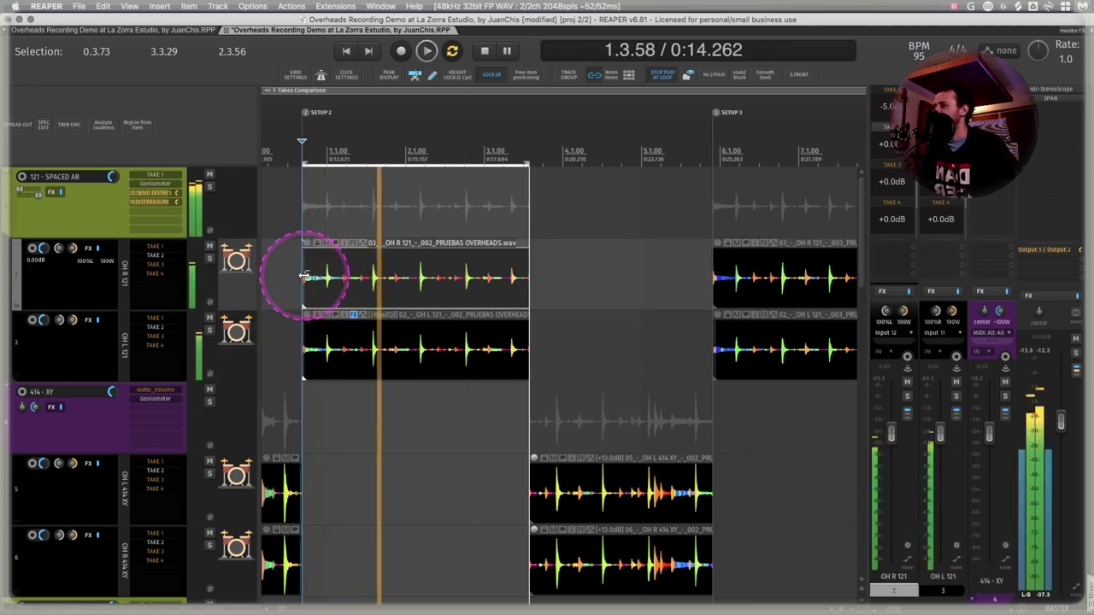
{"action": "left_click", "coordinate": [337, 248]}
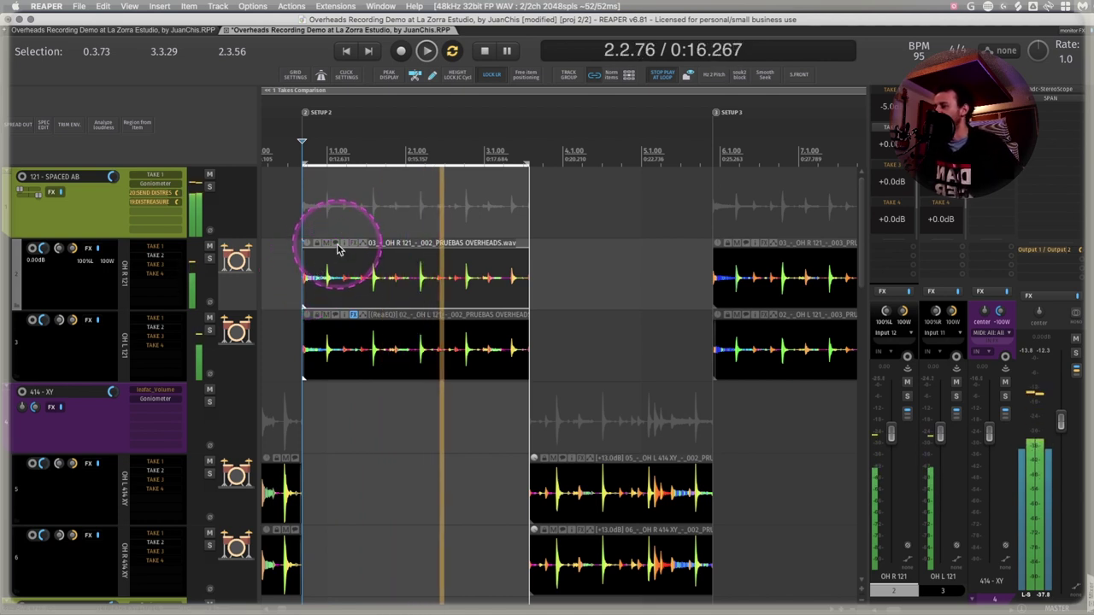
{"action": "key", "text": "space"}
{"action": "left_click", "coordinate": [419, 358]}
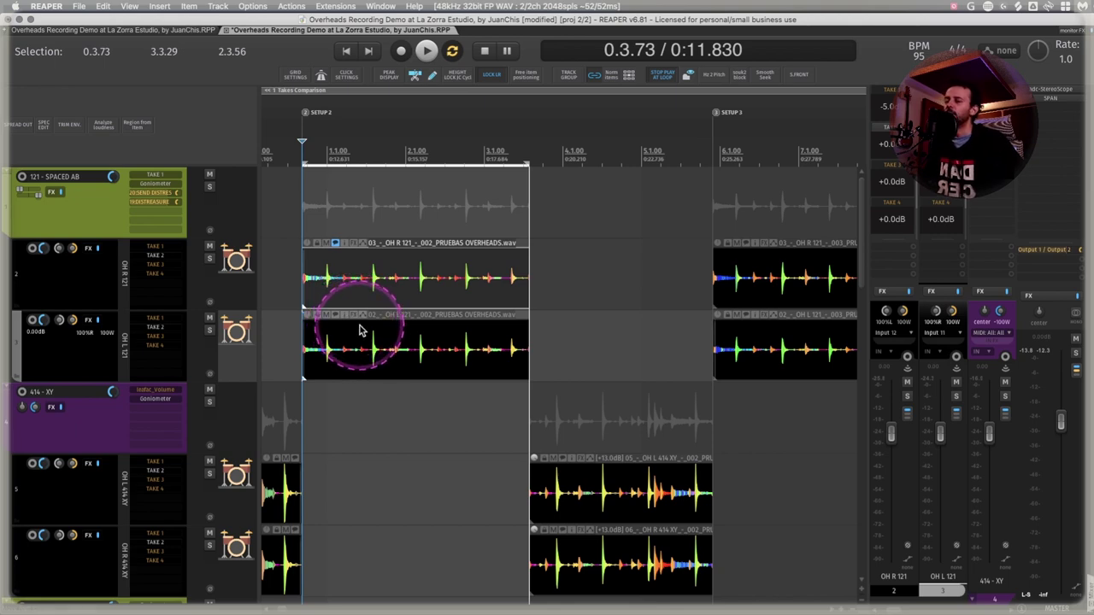
- Set the time selection to the 05 OH L 414 XY clip, 3.3.29 to 5.4.64
{"action": "scroll", "coordinate": [371, 337], "scroll_direction": "right", "scroll_amount": 3}
{"action": "left_click", "coordinate": [546, 489]}
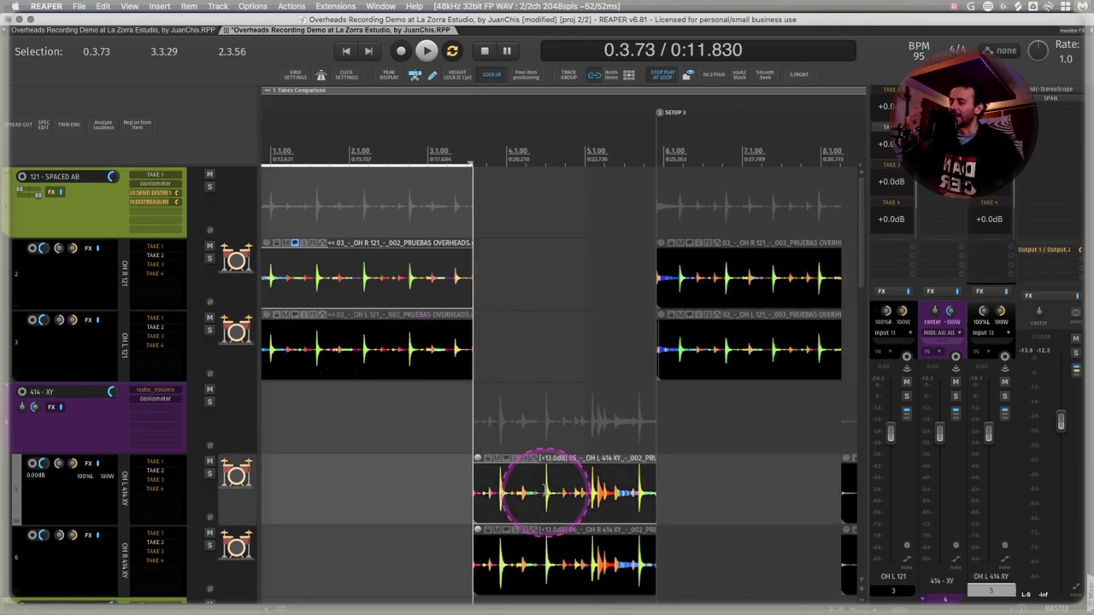
{"action": "left_click", "coordinate": [545, 490], "text": "shift"}
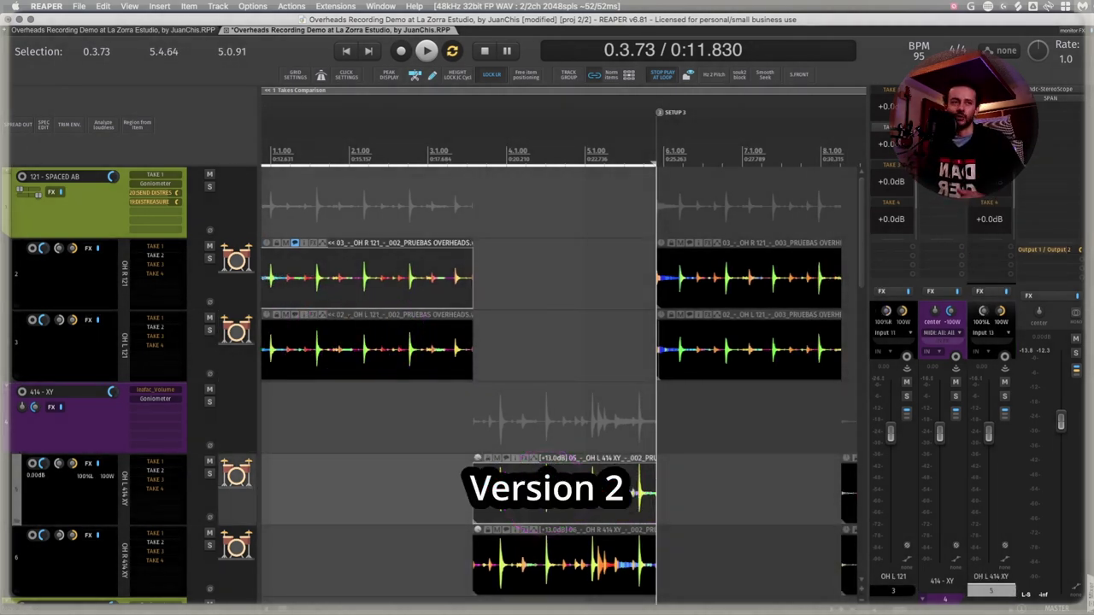
{"action": "left_click", "coordinate": [513, 477]}
- Play the XY section and position the 414 - XY Goniometer window to watch it
{"action": "key", "text": "space"}
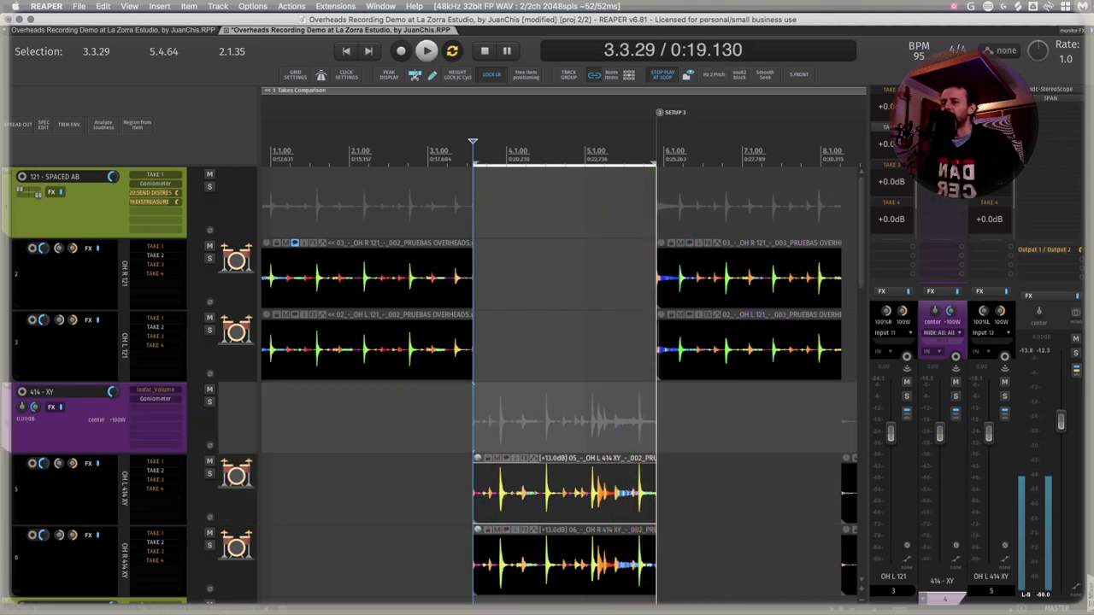
{"action": "left_click_drag", "start_coordinate": [415, 179], "coordinate": [687, 118]}
{"action": "key", "text": "space"}
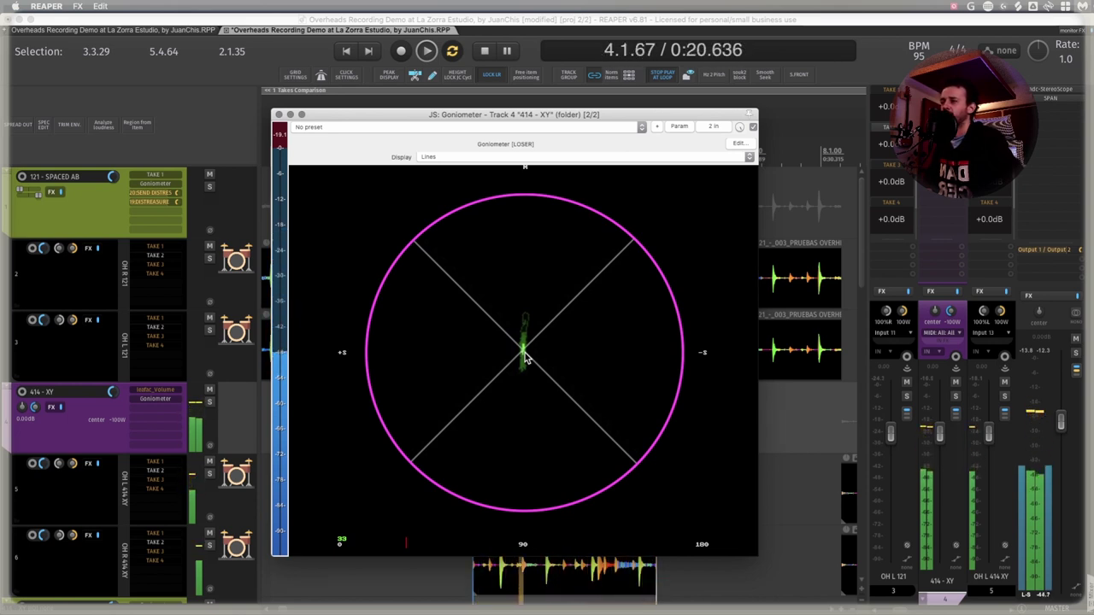
- Stop XY playback, returning to 3.3.29 with the goniometer left open
{"action": "left_click", "coordinate": [525, 358]}
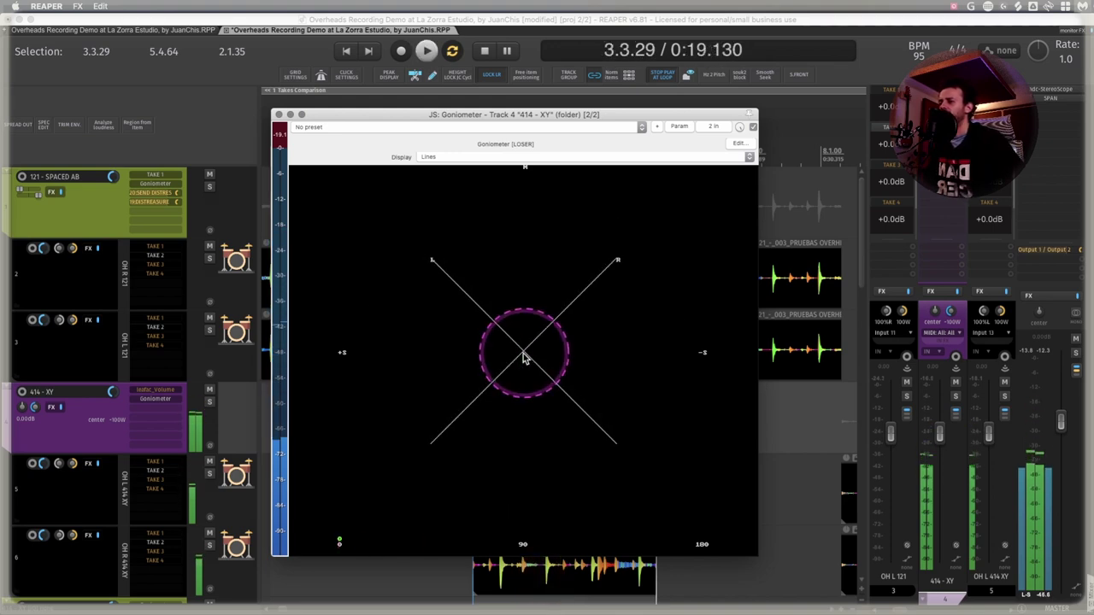
{"action": "key", "text": "Escape"}
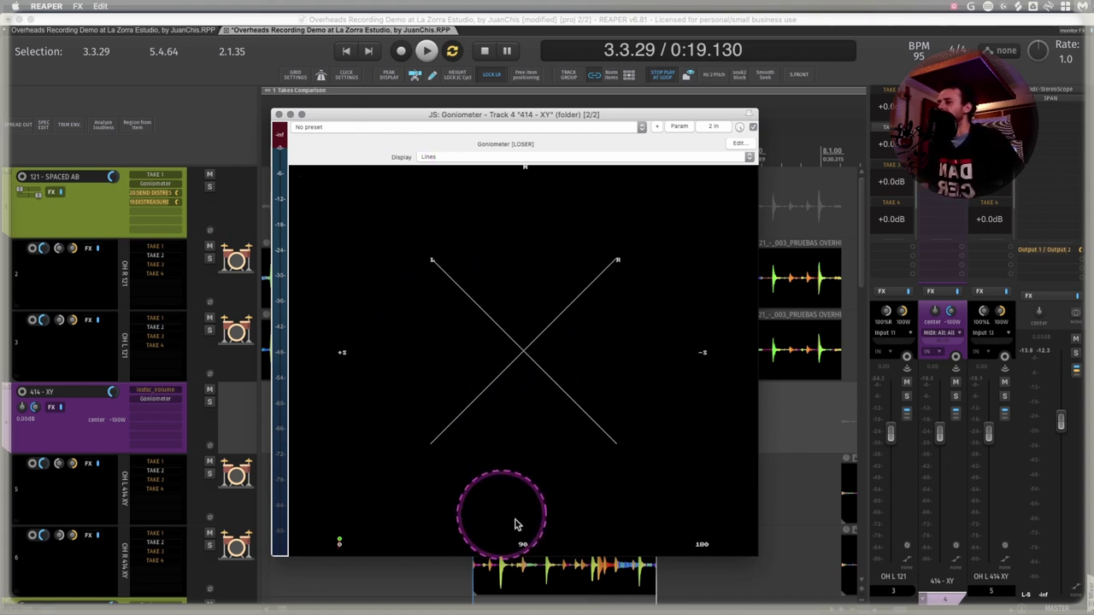
- Add JS: Goniometer (Tukan) to the 414 - XY track and place its window over the tracks
{"action": "left_click", "coordinate": [277, 114]}
{"action": "key", "text": "super+alt+f"}
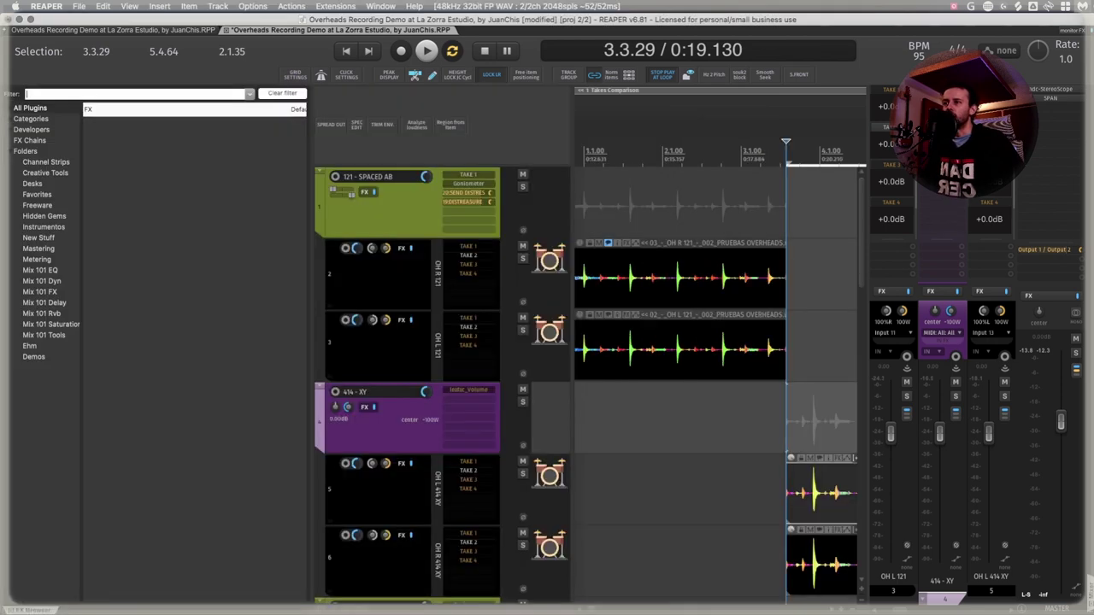
{"action": "type", "text": "TUKAN GONIO"}
{"action": "key", "text": "Return"}
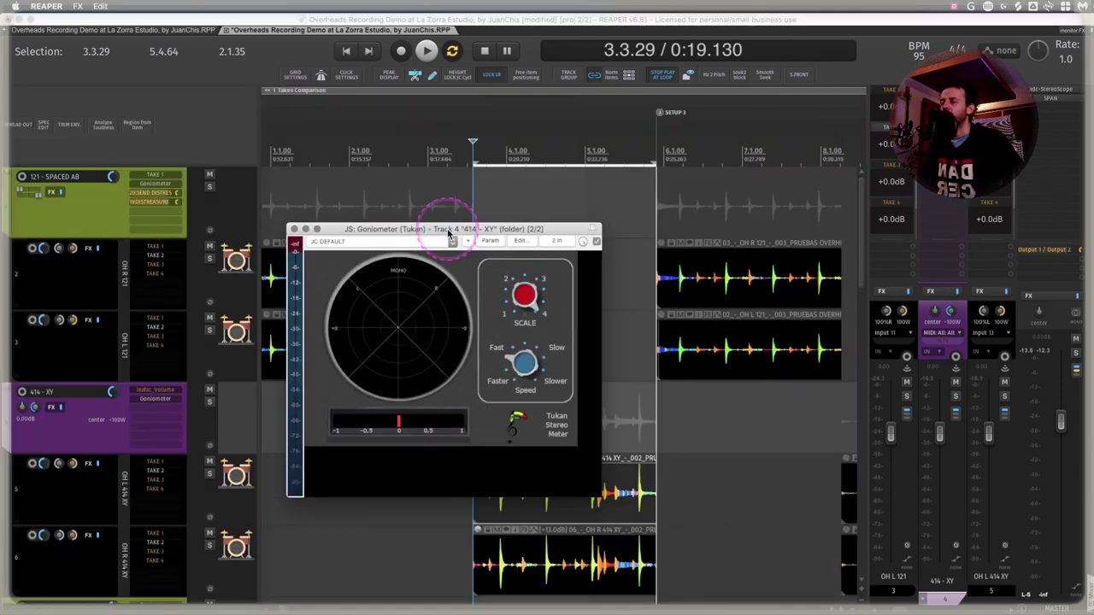
{"action": "left_click_drag", "start_coordinate": [447, 215], "coordinate": [525, 174]}
- Play the selection to watch the Tukan goniometer, stop, and close its window
{"action": "left_click", "coordinate": [633, 344]}
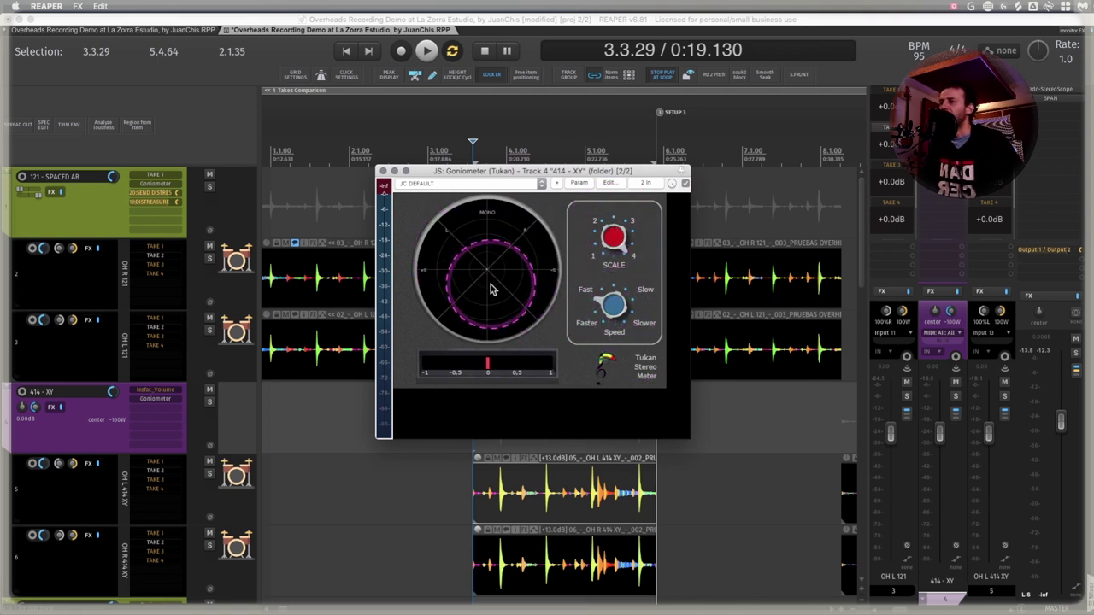
{"action": "key", "text": "space"}
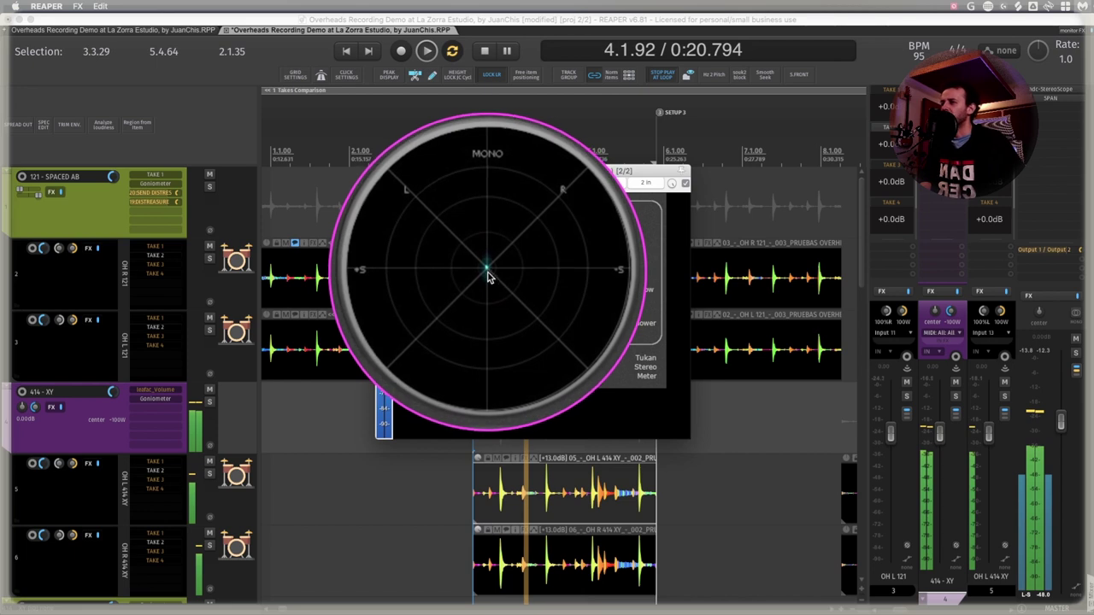
{"action": "left_click", "coordinate": [276, 348]}
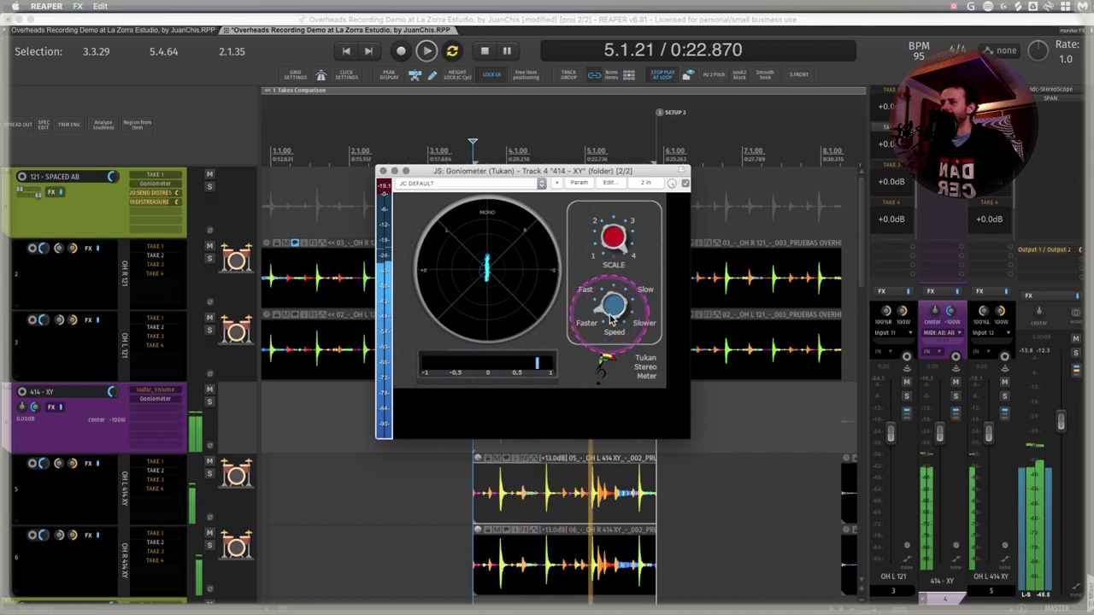
{"action": "key", "text": "space"}
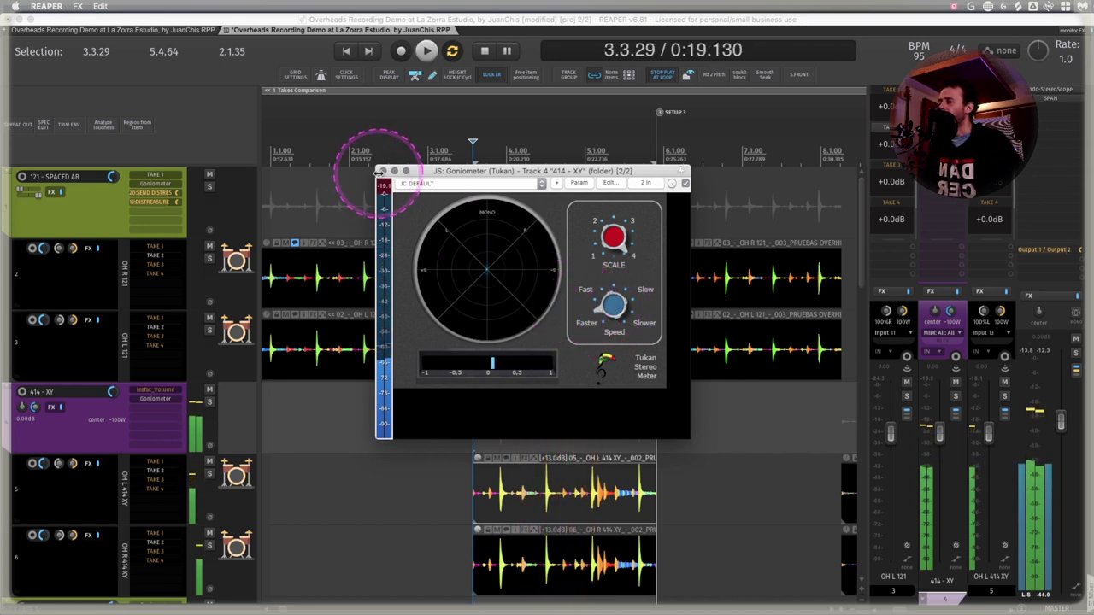
{"action": "left_click", "coordinate": [383, 171]}
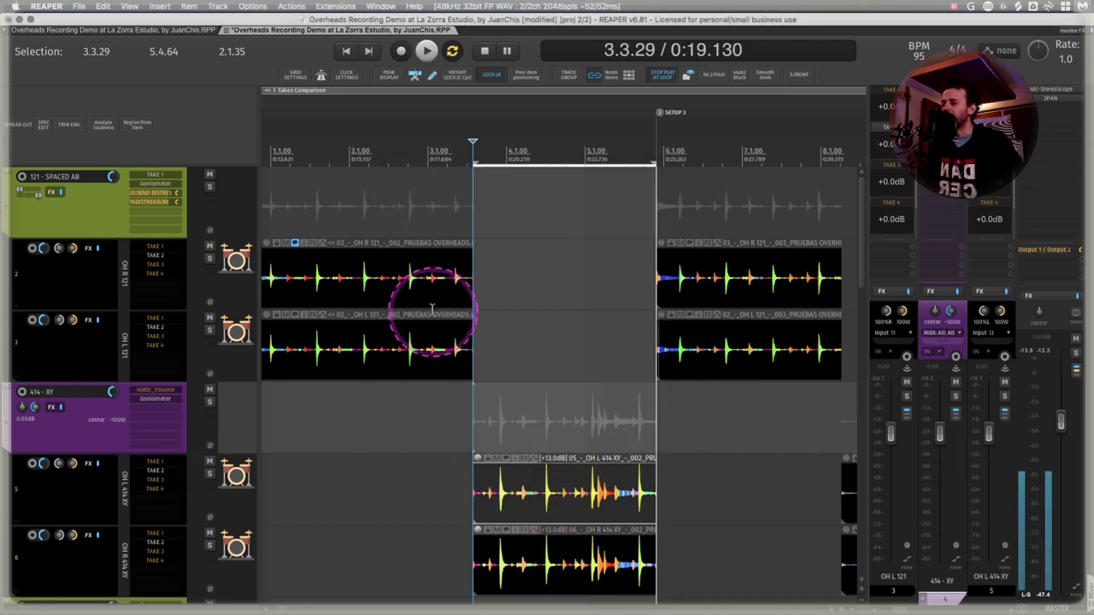
{"action": "scroll", "coordinate": [433, 296], "scroll_direction": "right", "scroll_amount": 3}
{"action": "scroll", "coordinate": [433, 309], "scroll_direction": "left", "scroll_amount": 2}
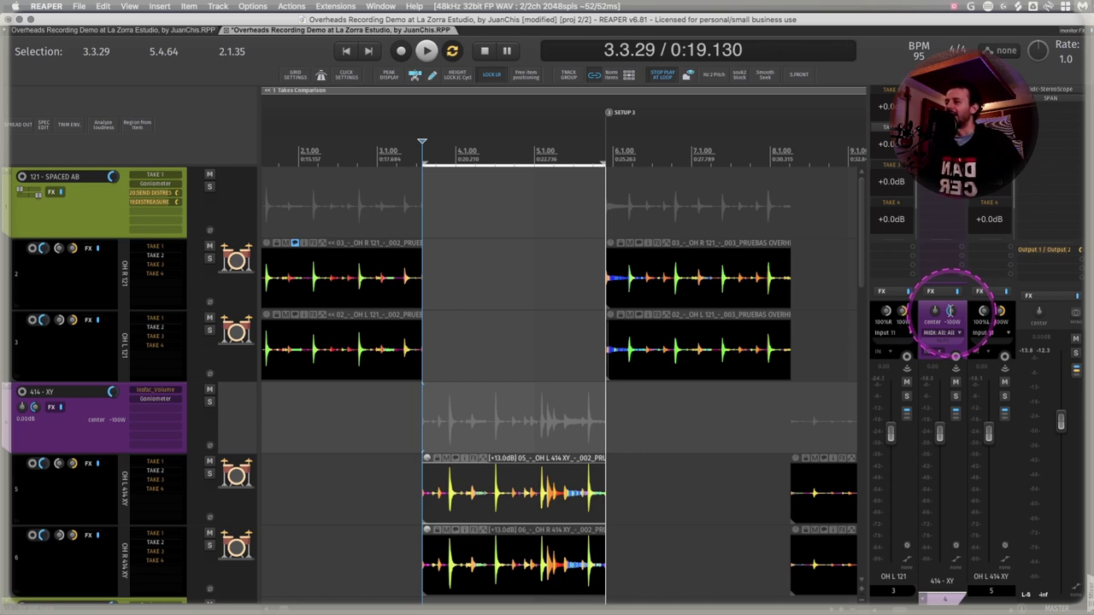
{"action": "key", "text": "super+Tab"}
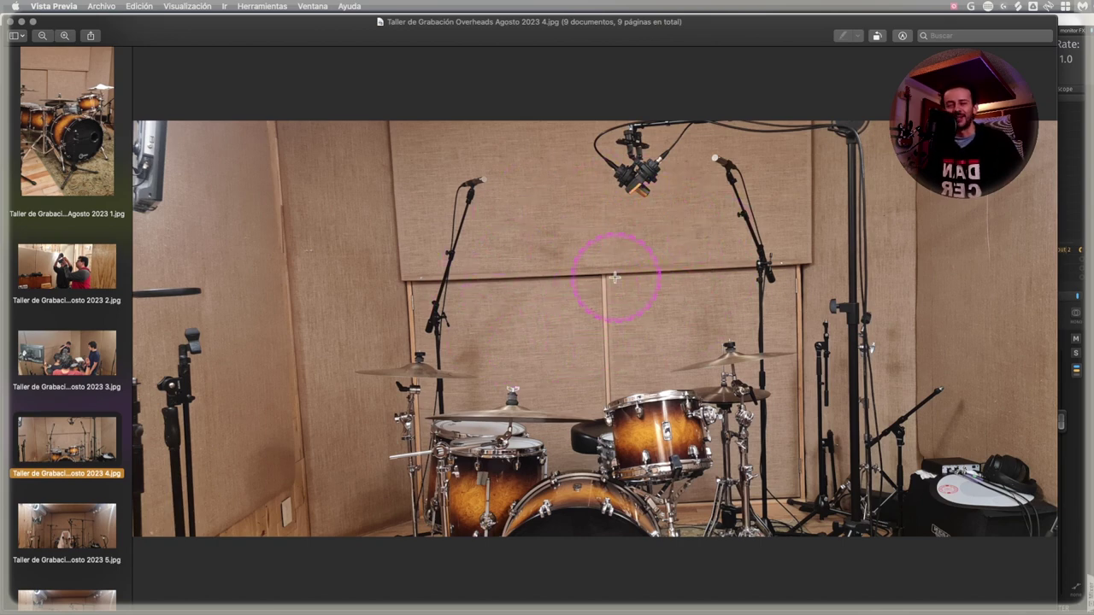
{"action": "key", "text": "super+Tab"}
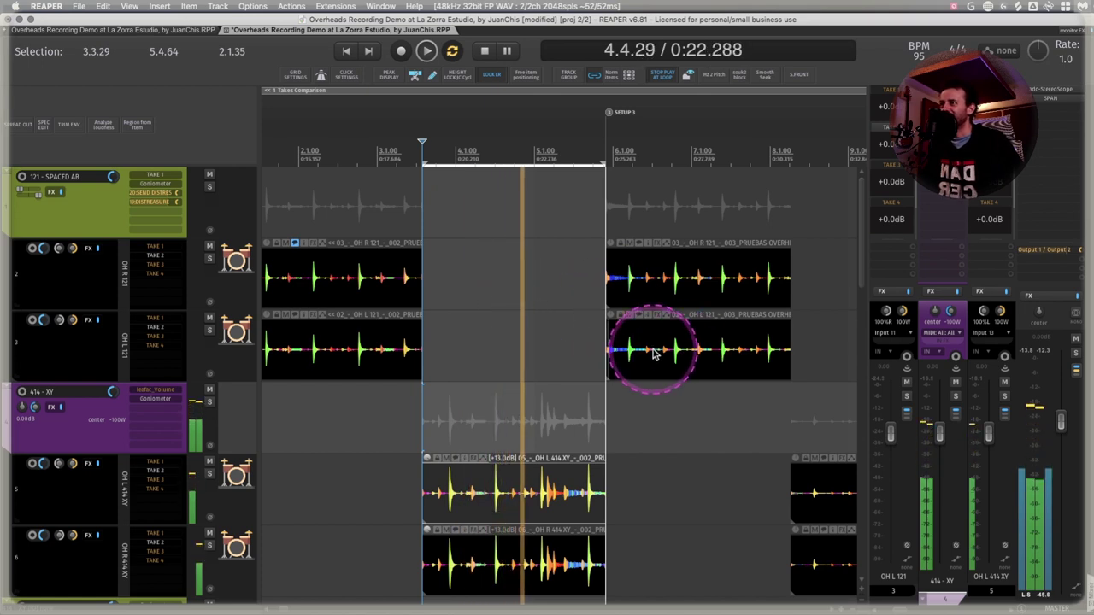
- Check the 414 - XY pan law, set its width to 99W, and audition the selection
{"action": "key", "text": "space"}
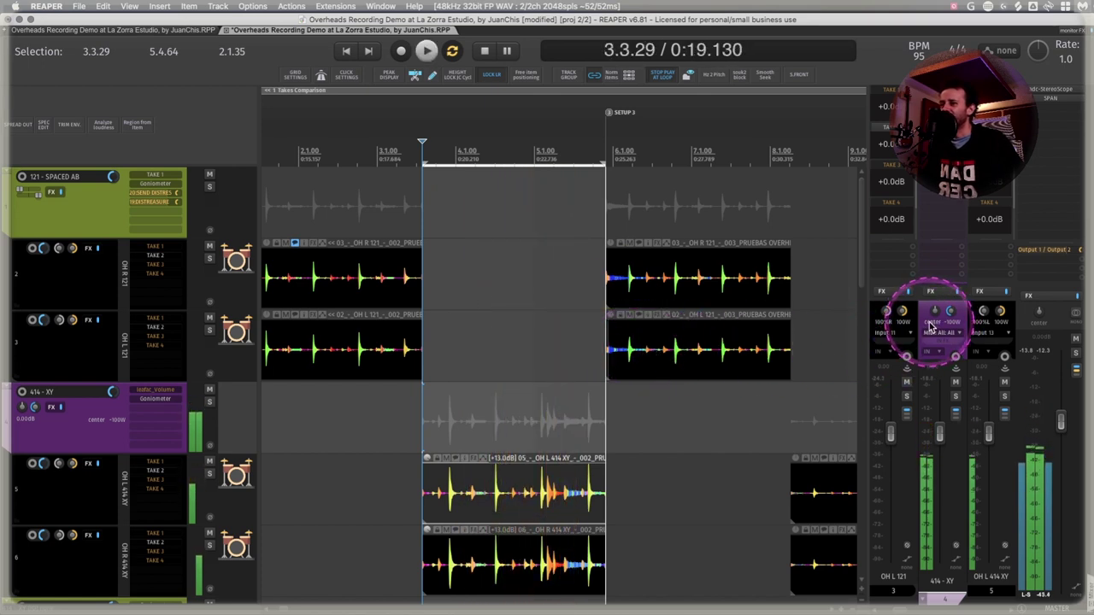
{"action": "scroll", "coordinate": [932, 324], "scroll_direction": "down", "scroll_amount": 3}
{"action": "scroll", "coordinate": [899, 318], "scroll_direction": "up", "scroll_amount": 2}
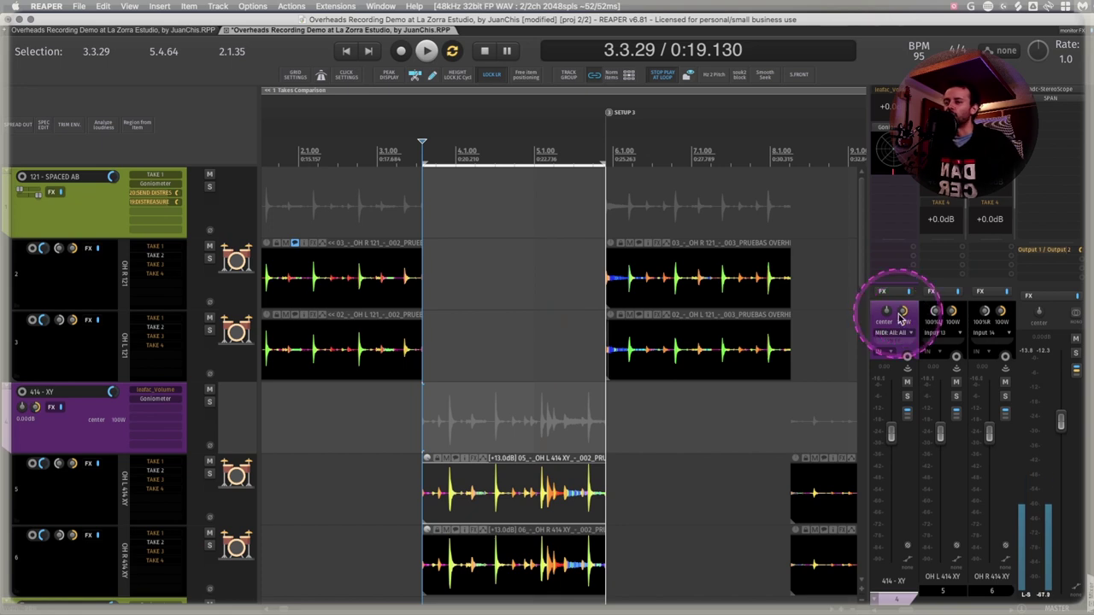
{"action": "right_click", "coordinate": [899, 316]}
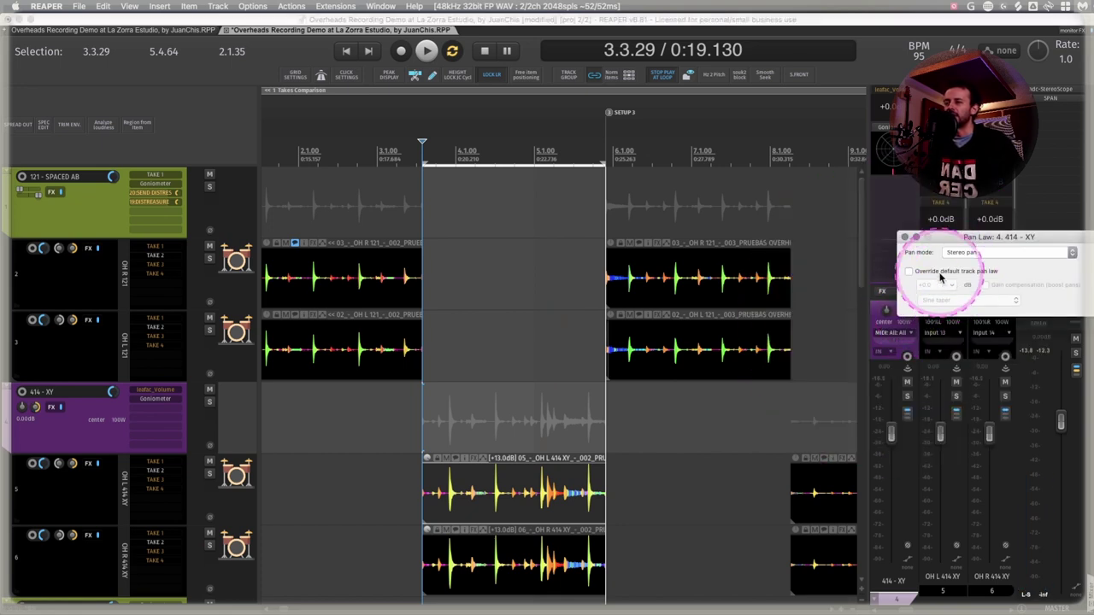
{"action": "left_click", "coordinate": [913, 315]}
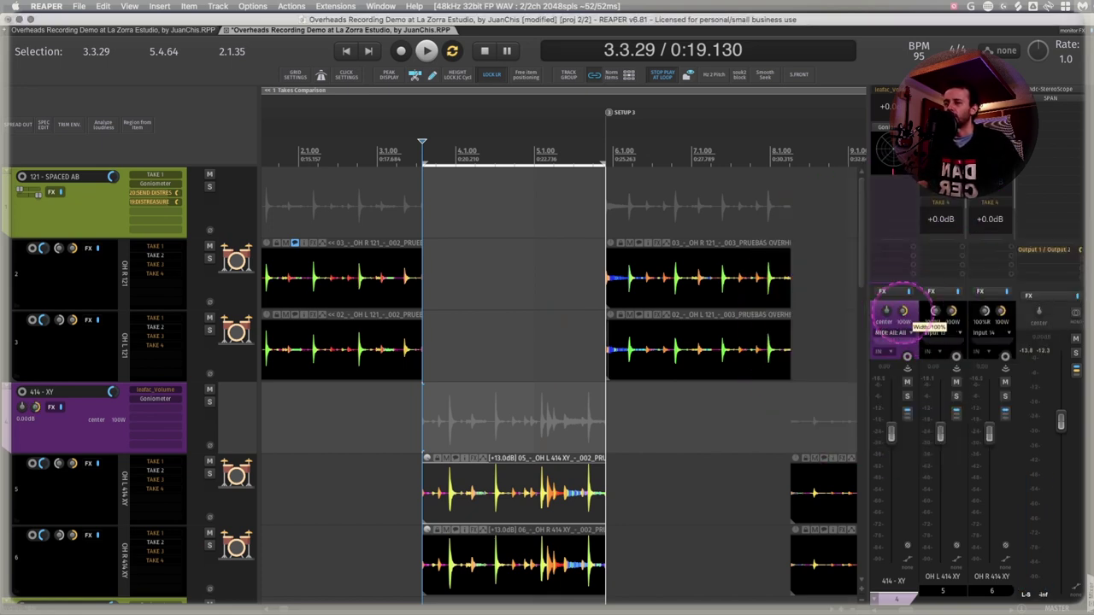
{"action": "key", "text": "space"}
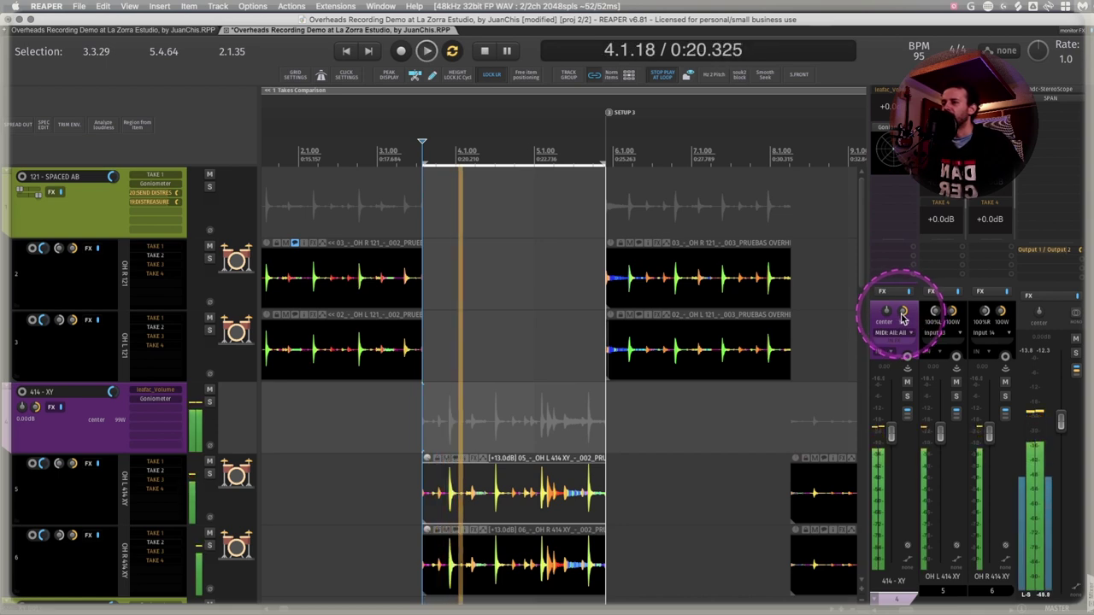
{"action": "key", "text": "space"}
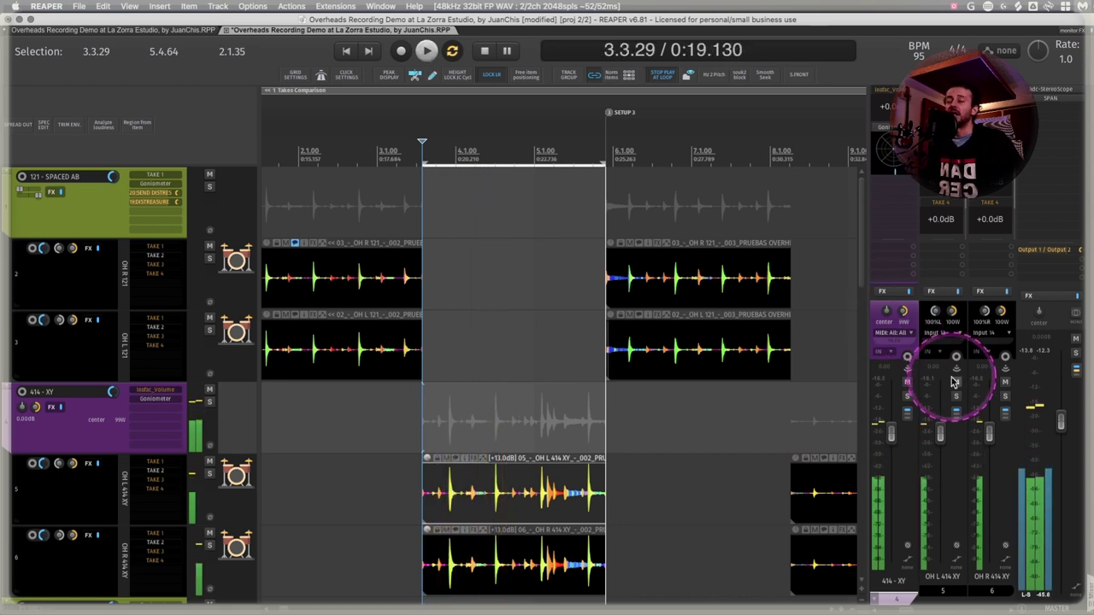
{"action": "left_click", "coordinate": [956, 396]}
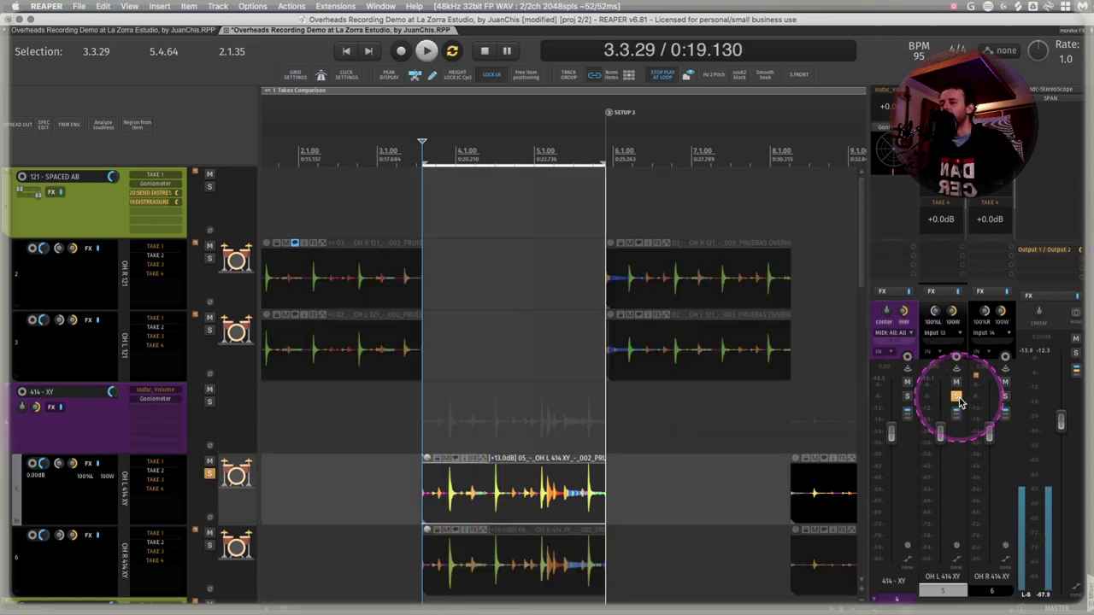
{"action": "key", "text": "space"}
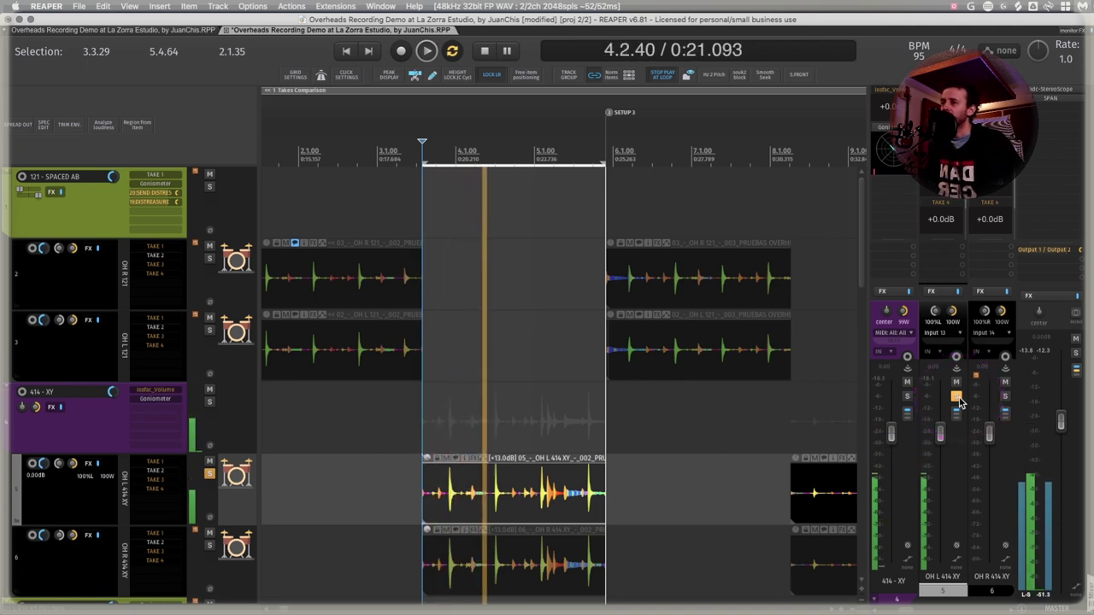
{"action": "key", "text": "space"}
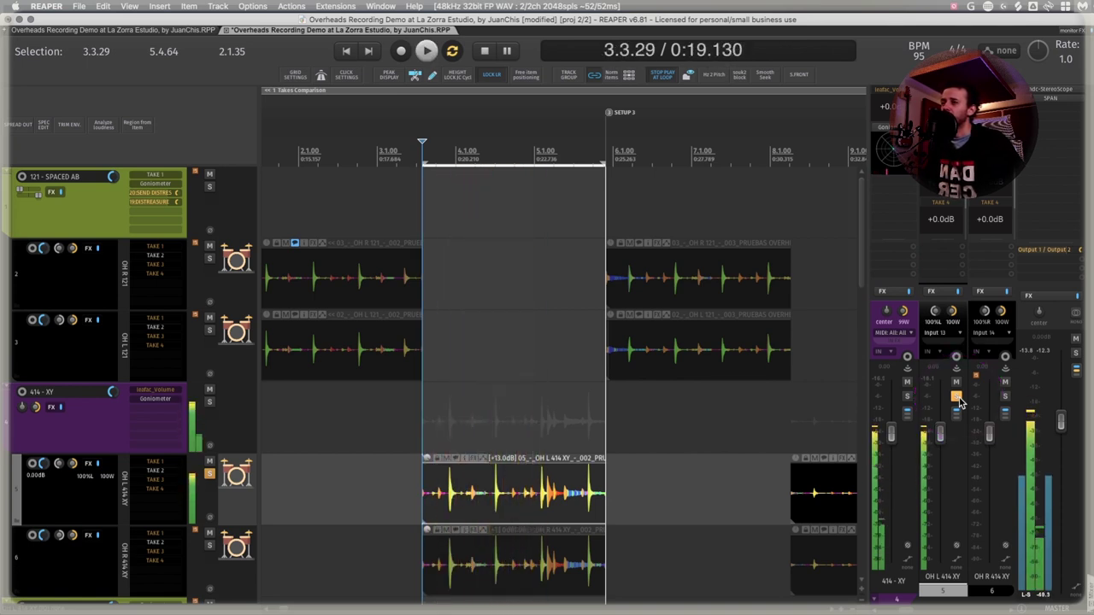
{"action": "left_click", "coordinate": [956, 396]}
{"action": "left_click", "coordinate": [1004, 397]}
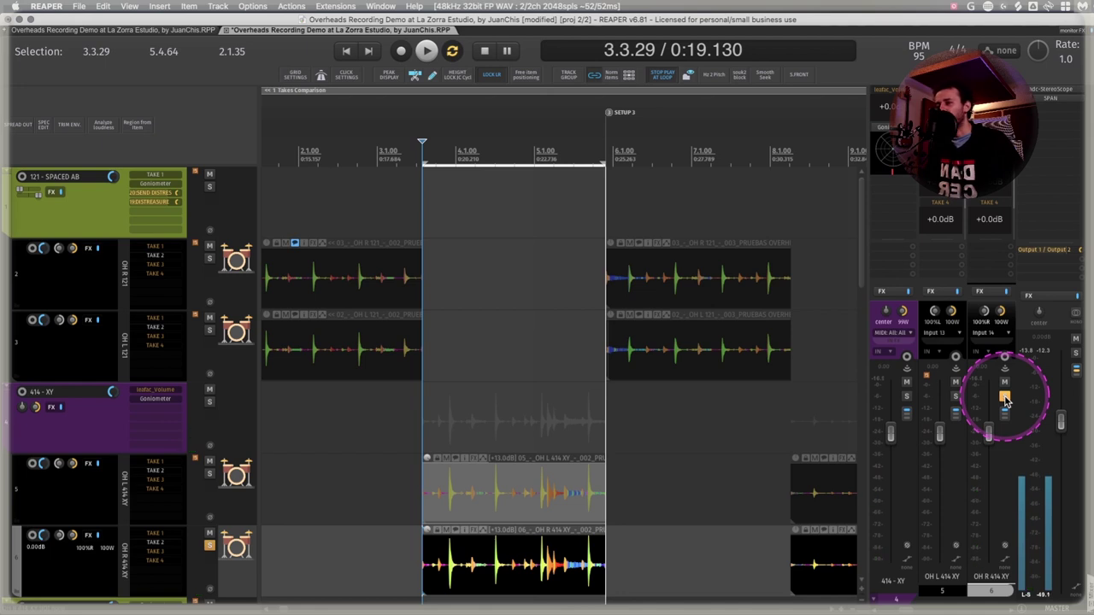
{"action": "key", "text": "space"}
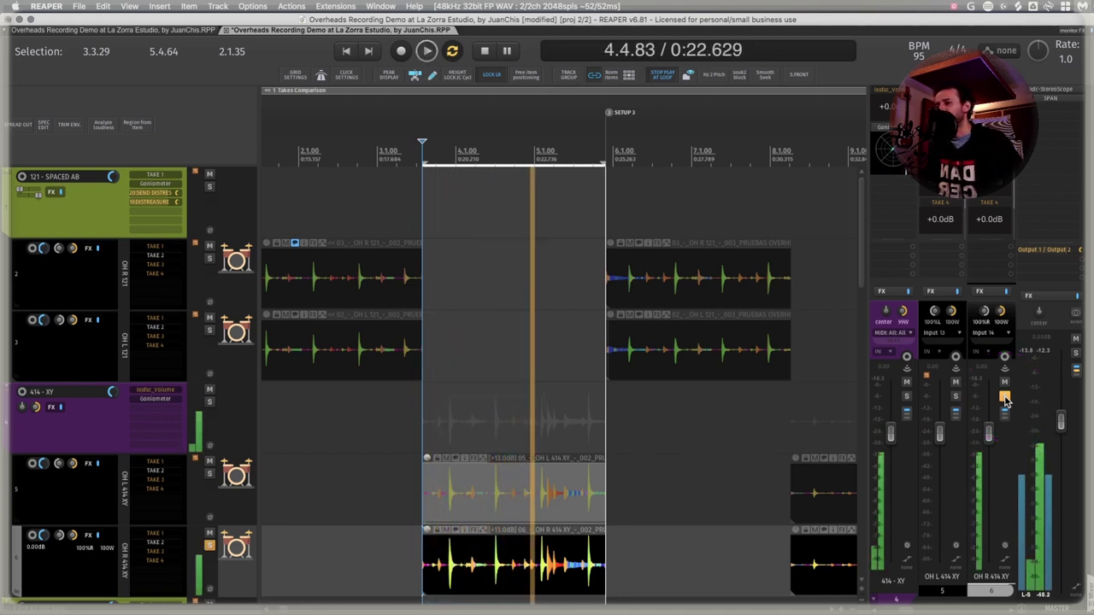
{"action": "key", "text": "space"}
{"action": "left_click", "coordinate": [1004, 398]}
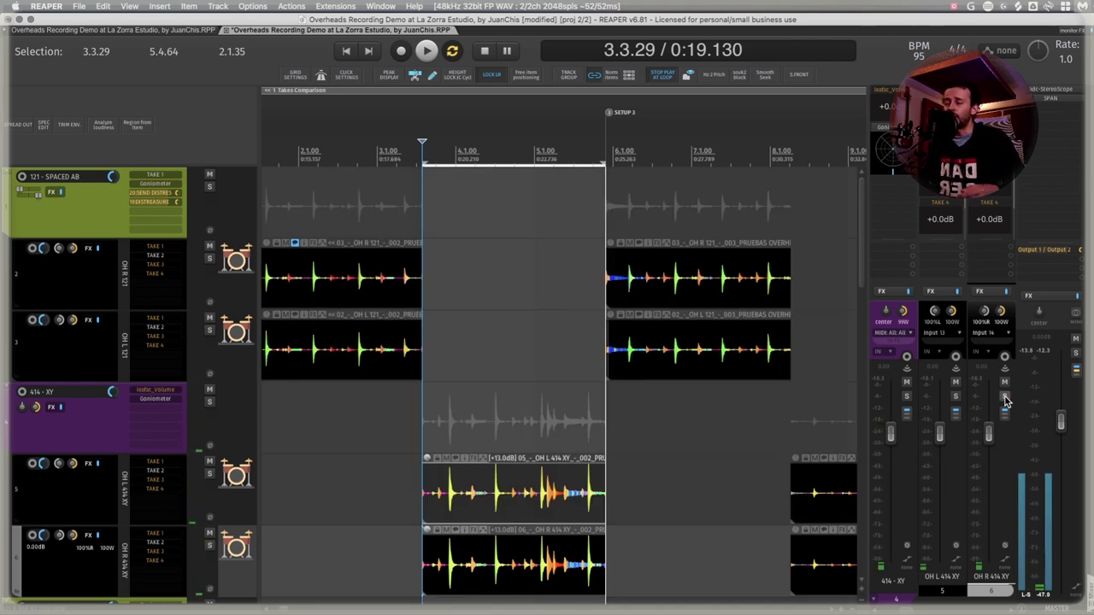
{"action": "scroll", "coordinate": [426, 382], "scroll_direction": "down", "scroll_amount": 3}
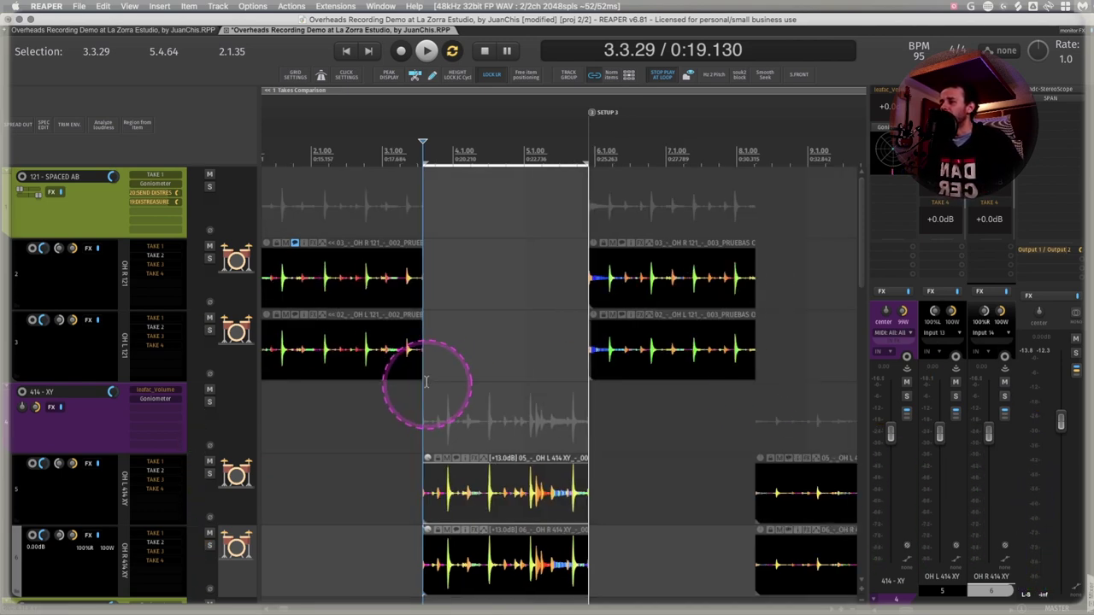
{"action": "scroll", "coordinate": [425, 382], "scroll_direction": "up", "scroll_amount": 2}
{"action": "scroll", "coordinate": [425, 382], "scroll_direction": "up", "scroll_amount": 2}
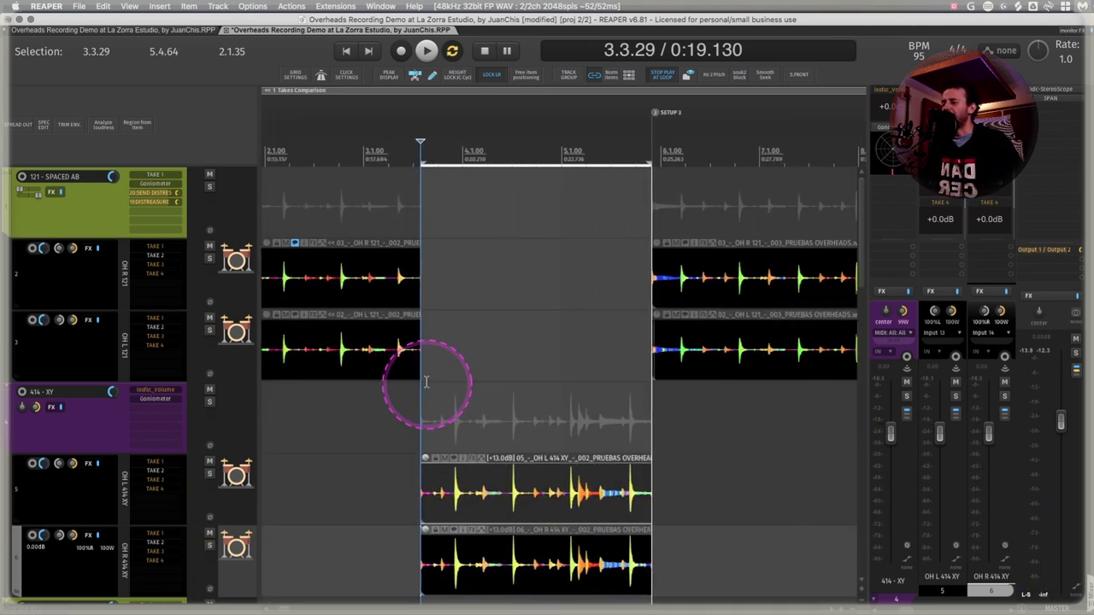
{"action": "scroll", "coordinate": [425, 382], "scroll_direction": "up", "scroll_amount": 1}
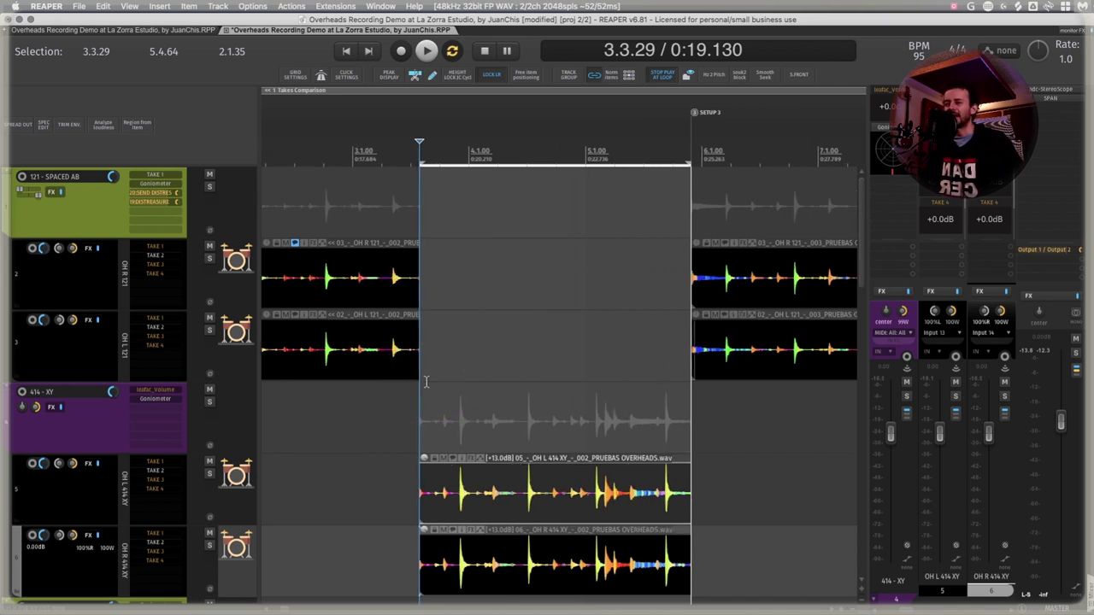
{"action": "key", "text": "space"}
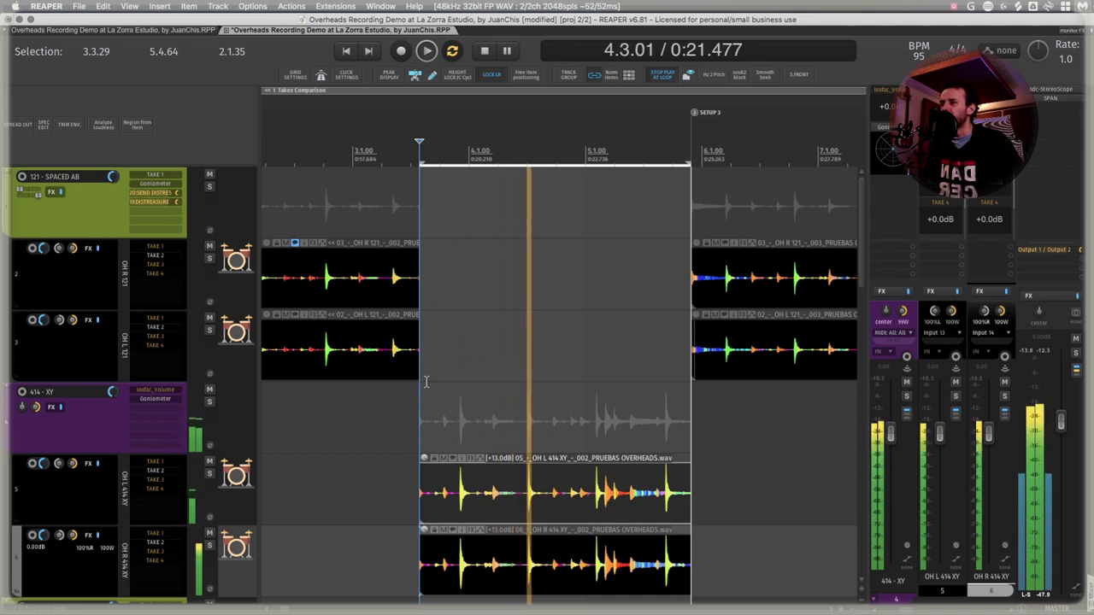
{"action": "left_click", "coordinate": [1044, 91]}
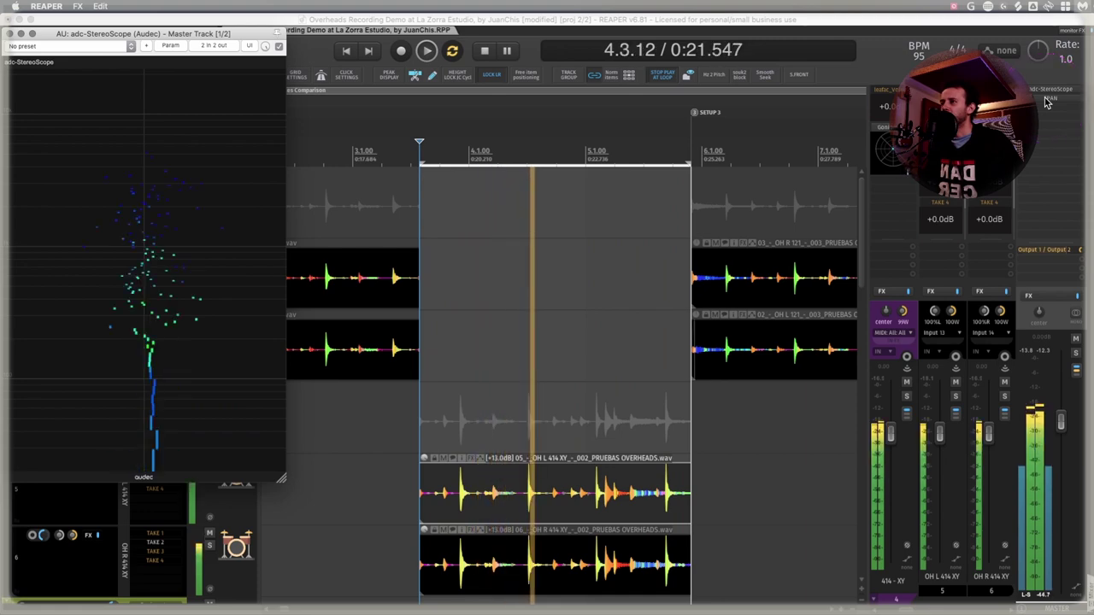
{"action": "left_click", "coordinate": [1047, 101]}
{"action": "left_click", "coordinate": [1047, 101]}
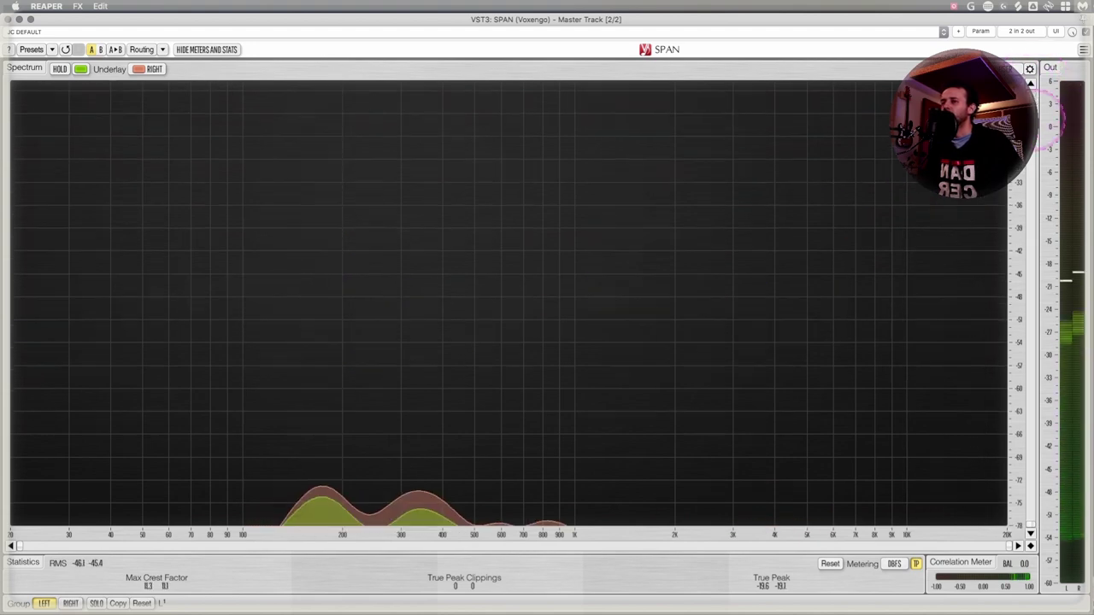
{"action": "left_click_drag", "start_coordinate": [1044, 137], "coordinate": [1023, 422]}
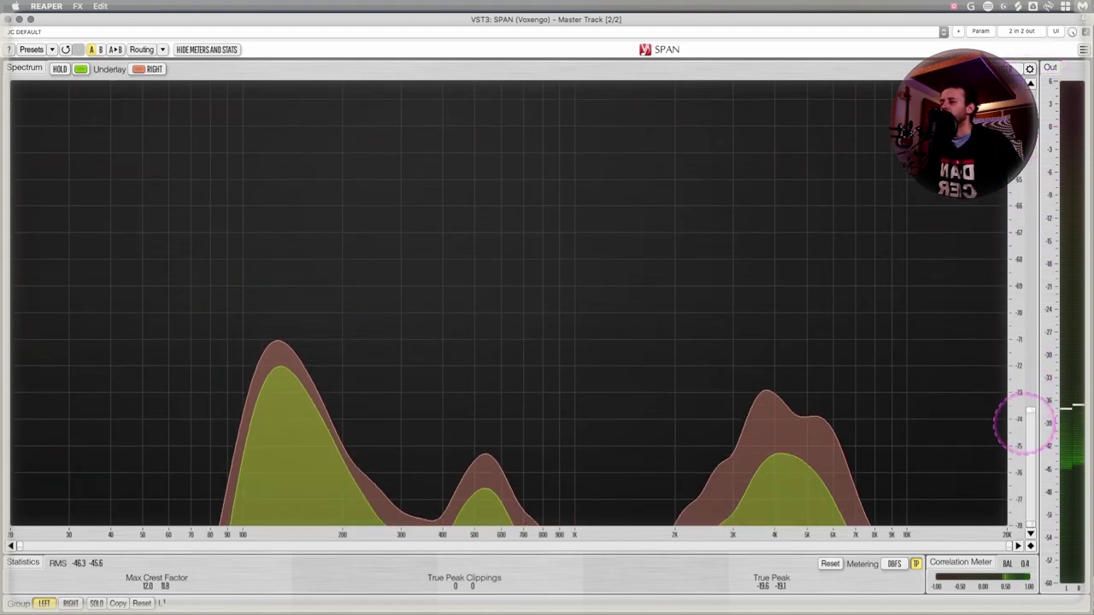
{"action": "left_click", "coordinate": [9, 20]}
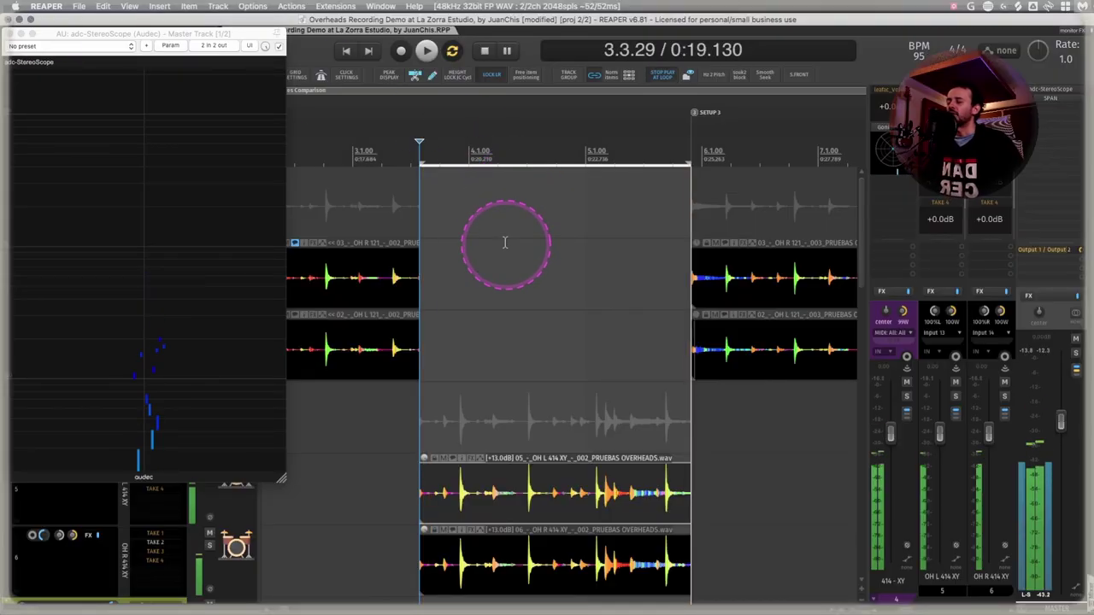
{"action": "left_click", "coordinate": [18, 34]}
{"action": "left_click", "coordinate": [9, 35]}
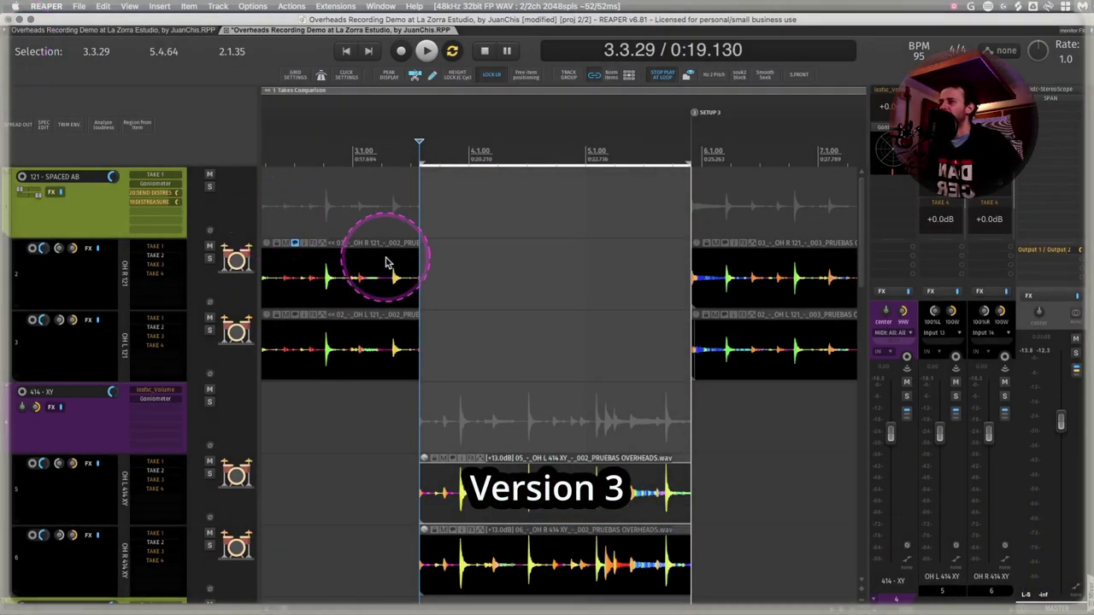
- Make the SETUP 3 region (5.4.64 to 10.3.43) the time selection and save the project
{"action": "scroll", "coordinate": [389, 263], "scroll_direction": "down", "scroll_amount": 3}
{"action": "scroll", "coordinate": [388, 262], "scroll_direction": "right", "scroll_amount": 5}
{"action": "double_click", "coordinate": [435, 173]}
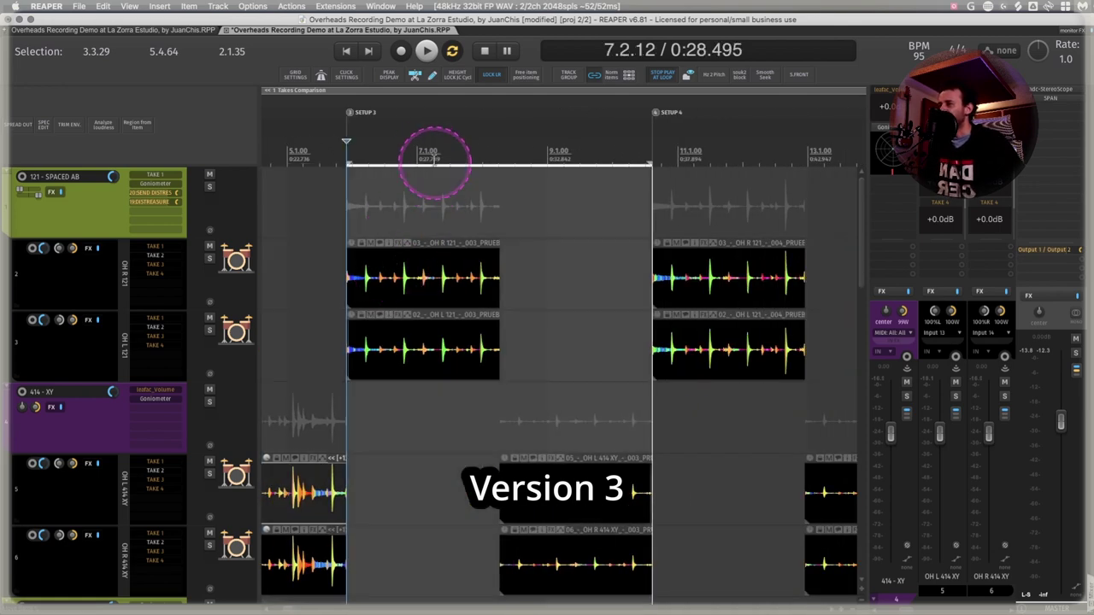
{"action": "key", "text": "super+s"}
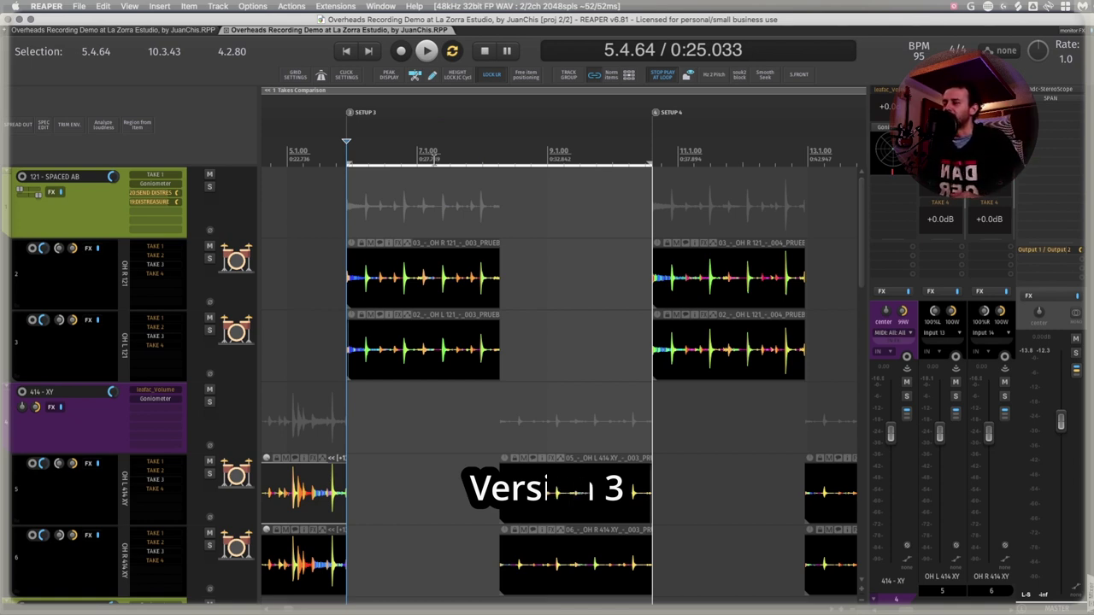
- Play the Setup 3 comparison and select the 414 XY item
{"action": "key", "text": "space"}
{"action": "left_click", "coordinate": [520, 313]}
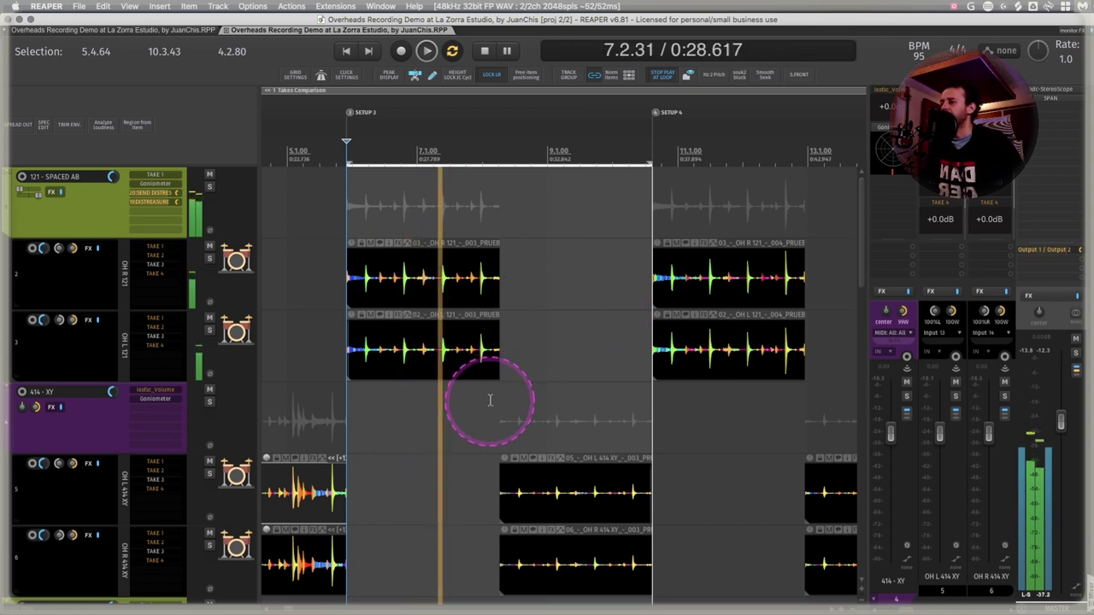
{"action": "left_click", "coordinate": [554, 526]}
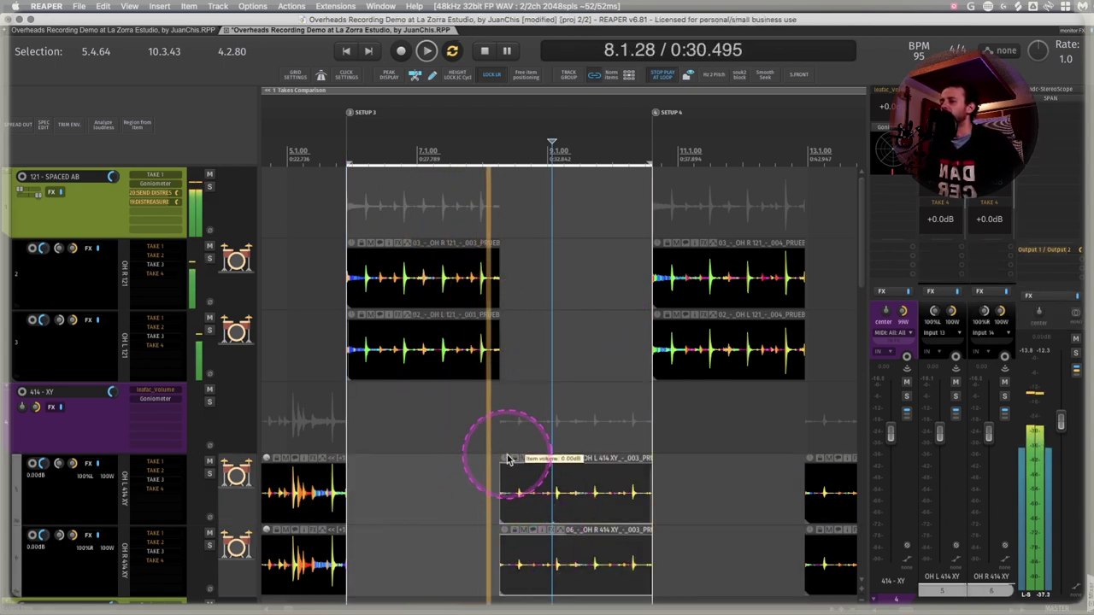
- Raise the 414 XY items' volume to about +14 dB while replaying the passage
{"action": "left_click_drag", "start_coordinate": [507, 460], "coordinate": [511, 314]}
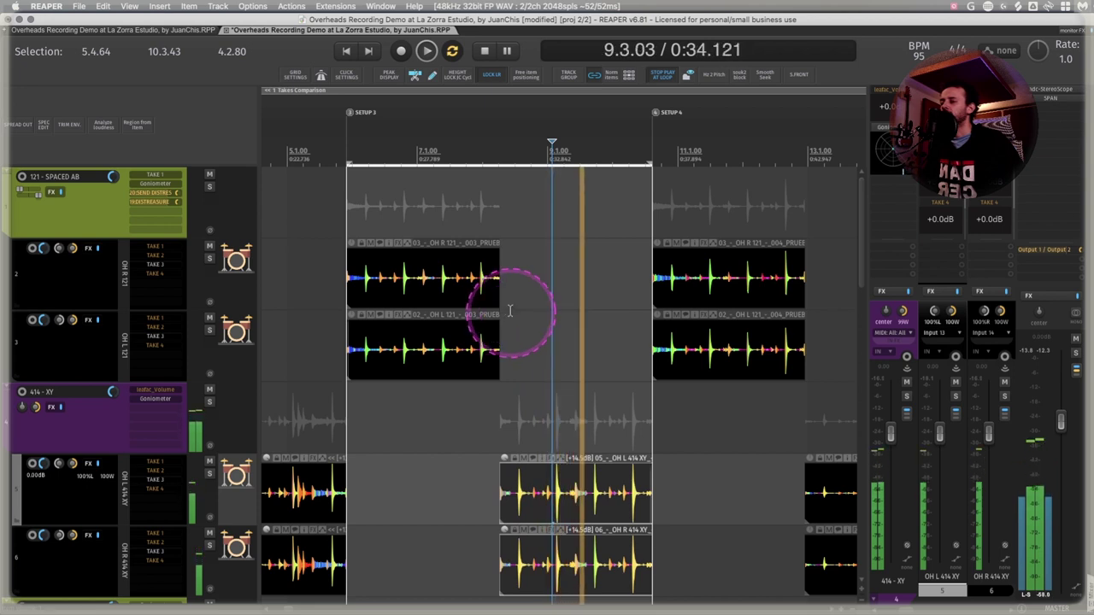
{"action": "left_click", "coordinate": [499, 142]}
{"action": "left_click", "coordinate": [448, 144]}
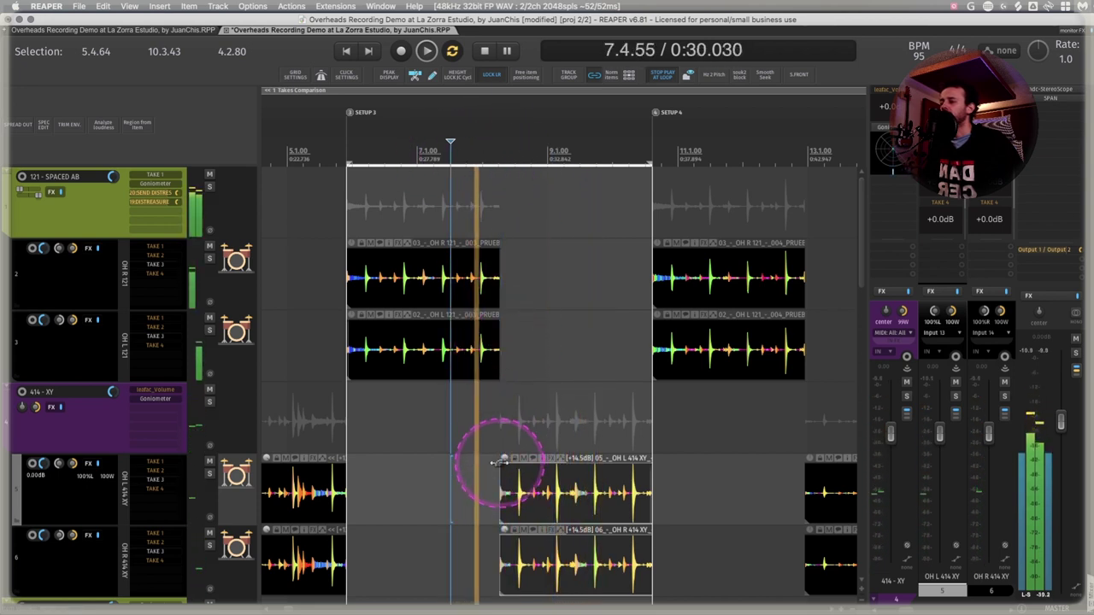
{"action": "left_click_drag", "start_coordinate": [503, 462], "coordinate": [501, 463]}
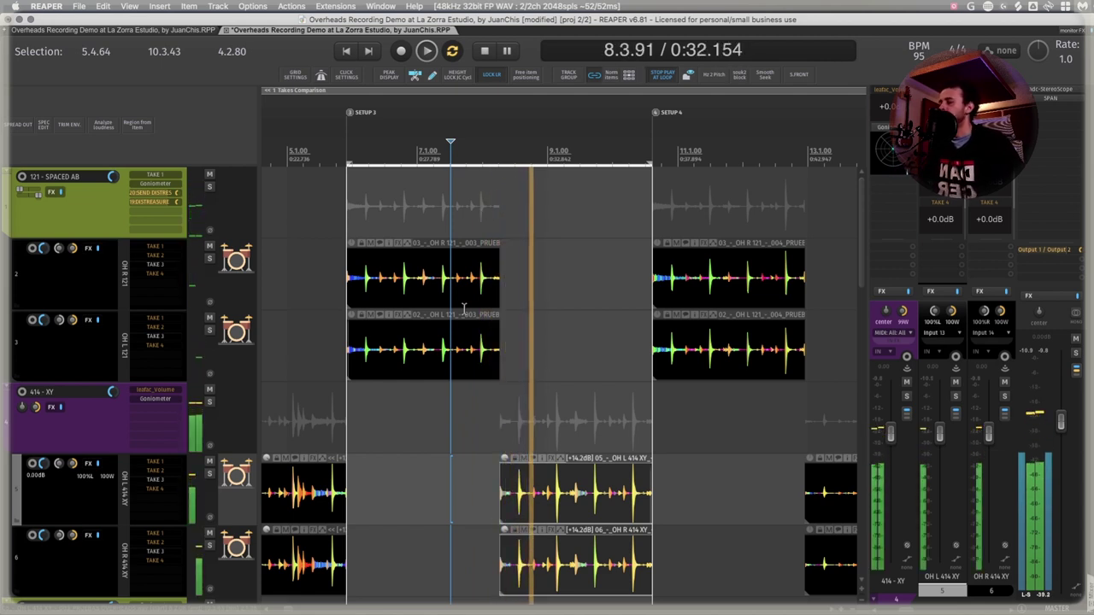
- Stop playback, save the project, and switch to the fourth studio photo in Preview
{"action": "left_click", "coordinate": [467, 409]}
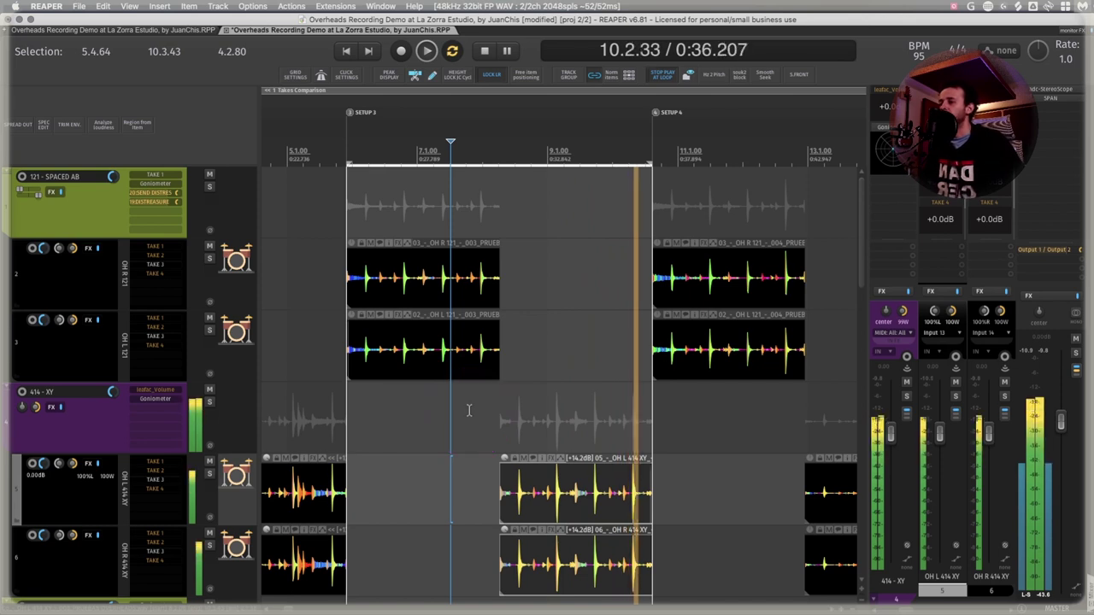
{"action": "key", "text": "space"}
{"action": "key", "text": "ctrl+s"}
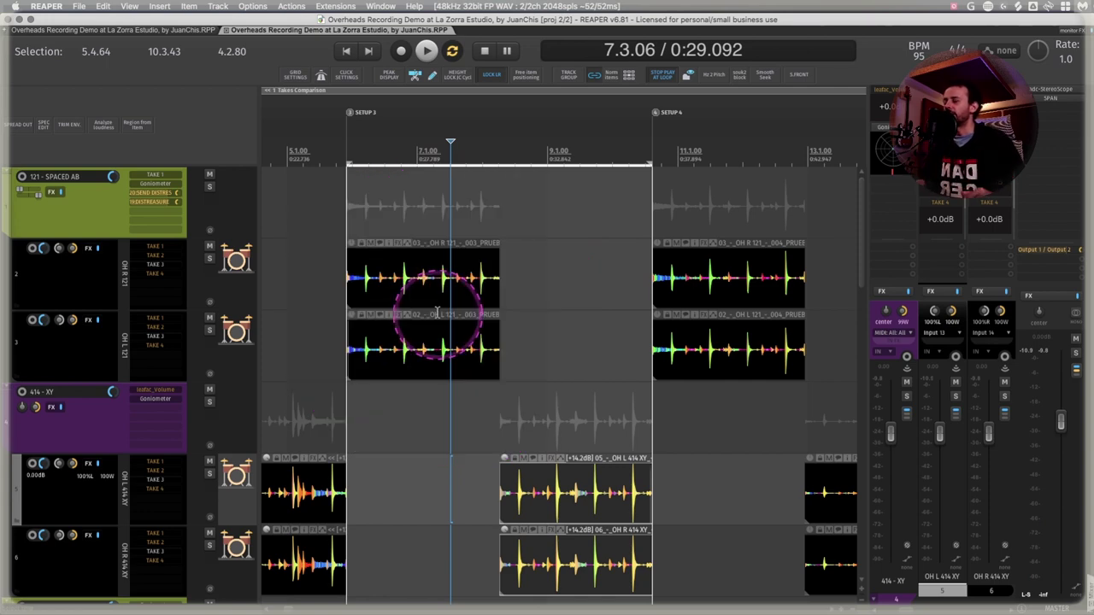
{"action": "key", "text": "super+Tab"}
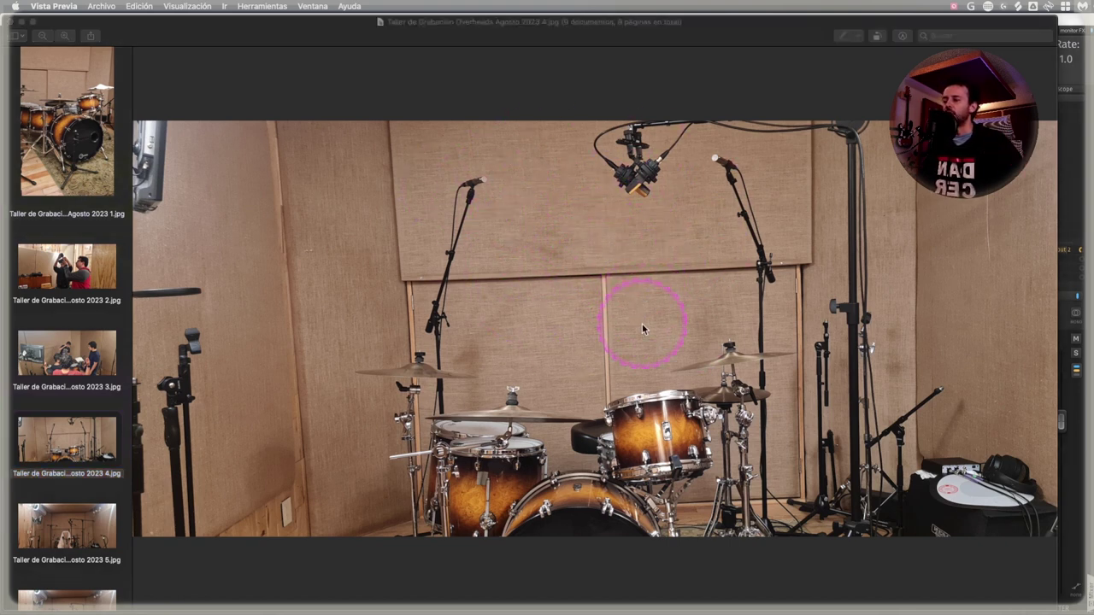
- Switch between REAPER and the drum room photo in Preview, ending back in REAPER
{"action": "key", "text": "super+Tab"}
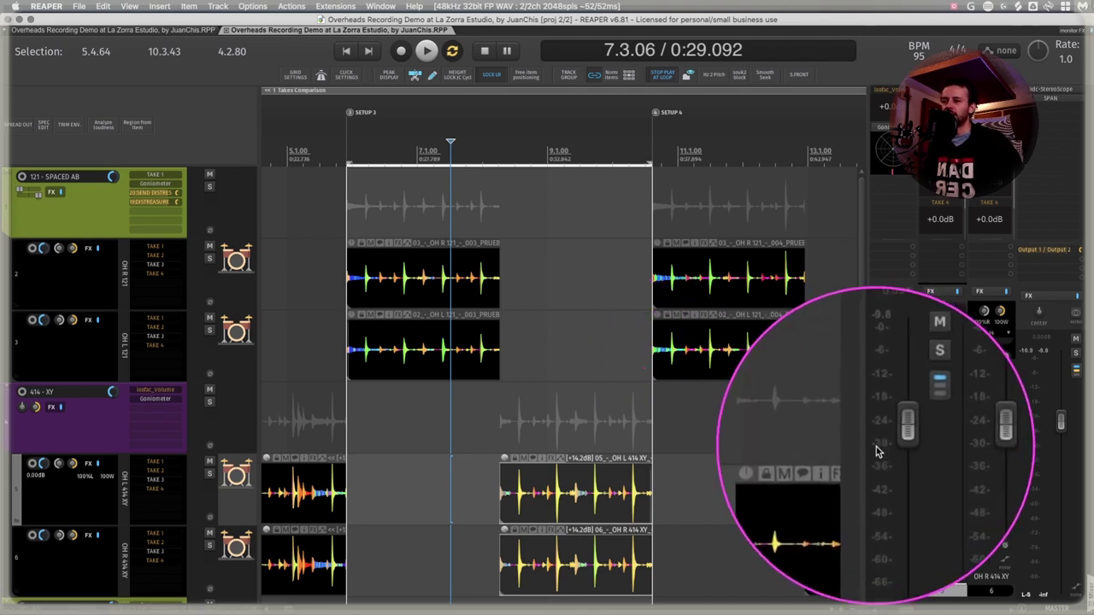
{"action": "key", "text": "super+Tab"}
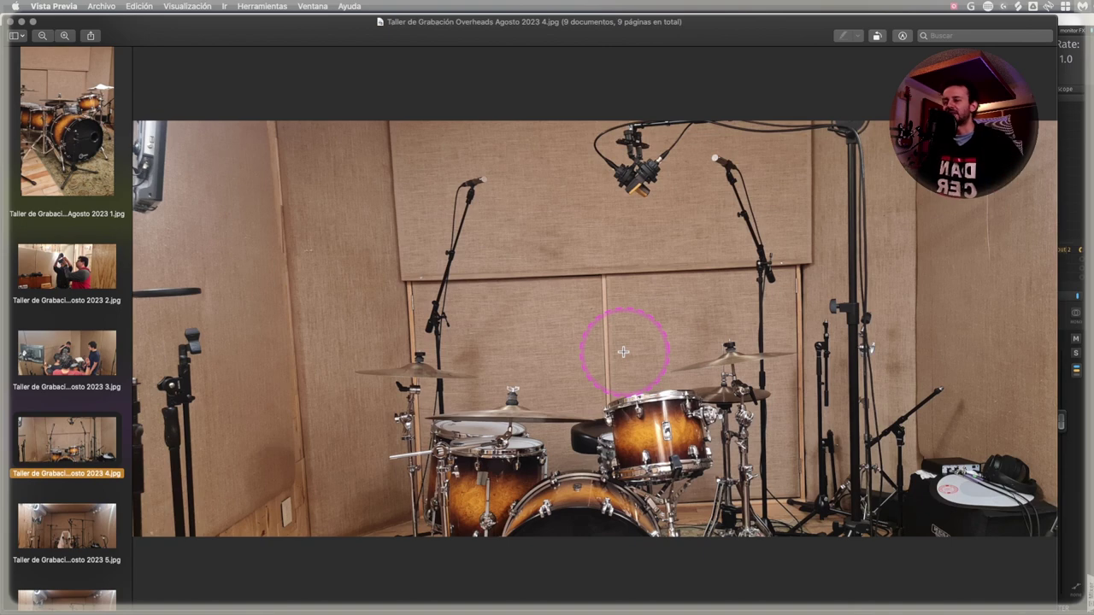
{"action": "key", "text": "super+Tab"}
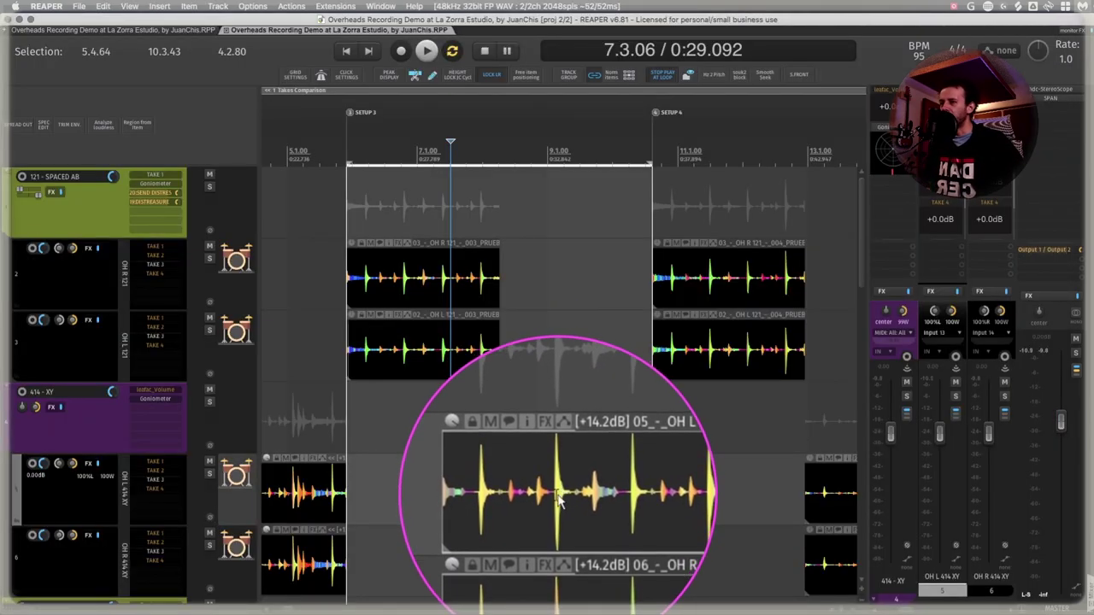
- Set the time selection to the Setup 3 OH R 121 spaced-pair item and audition it
{"action": "left_click", "coordinate": [410, 265]}
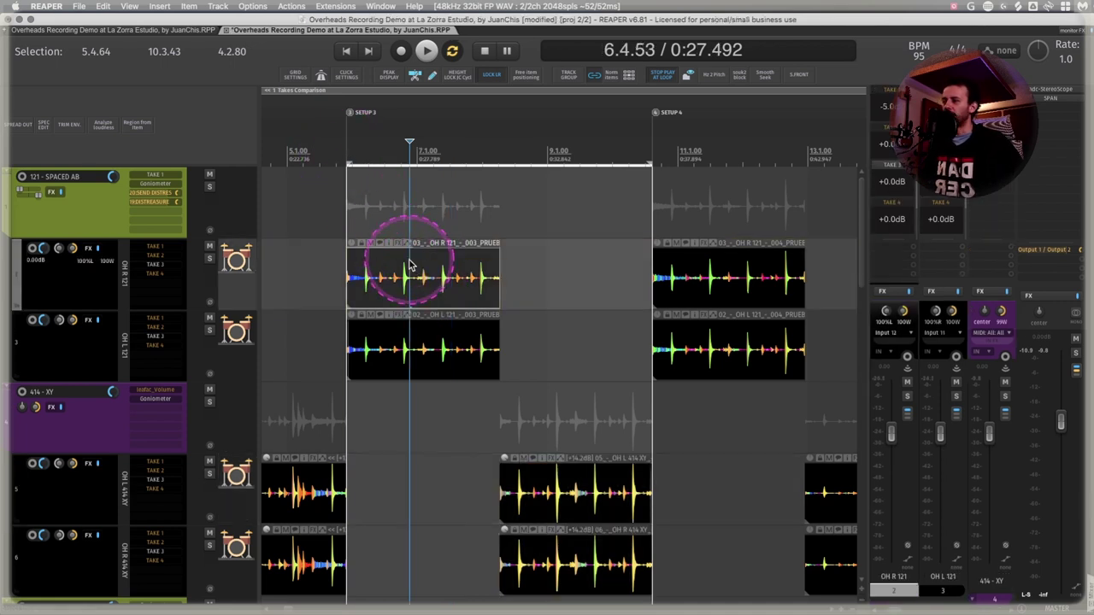
{"action": "double_click", "coordinate": [410, 266]}
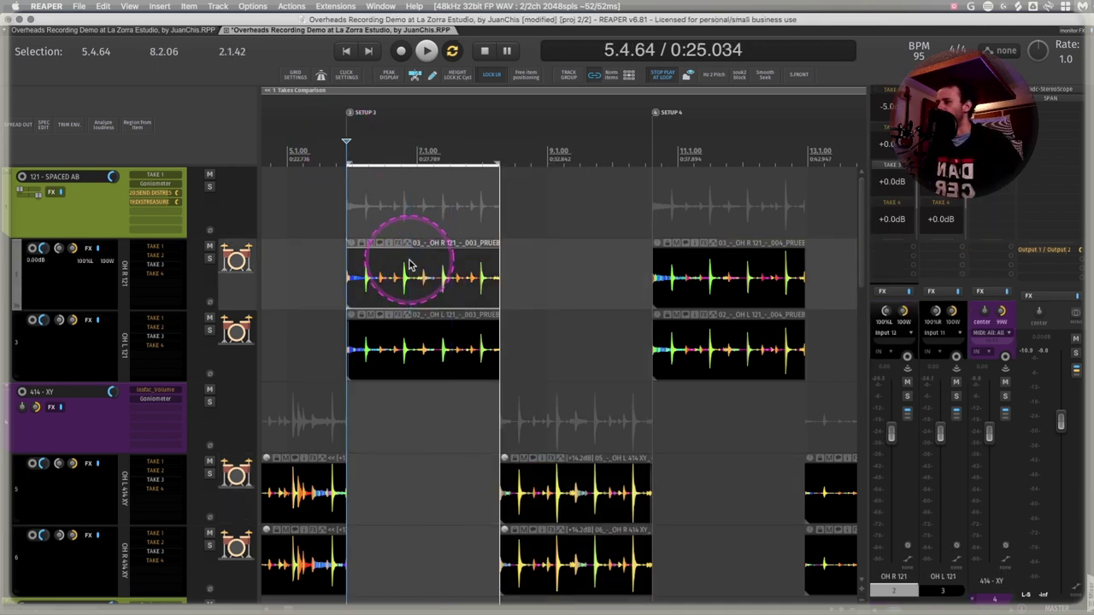
{"action": "key", "text": "space"}
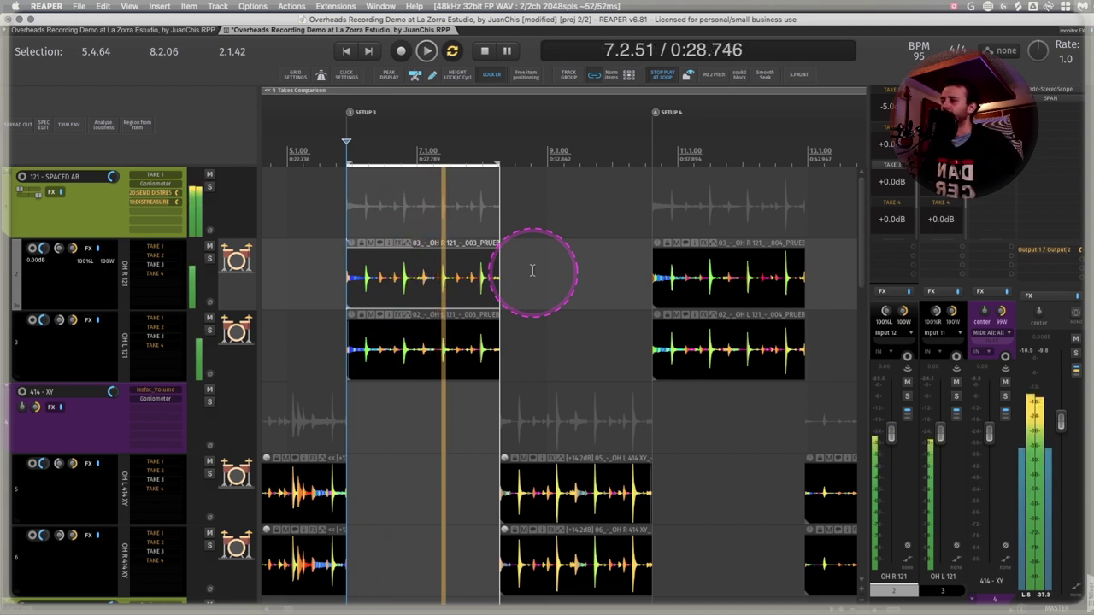
{"action": "key", "text": "space"}
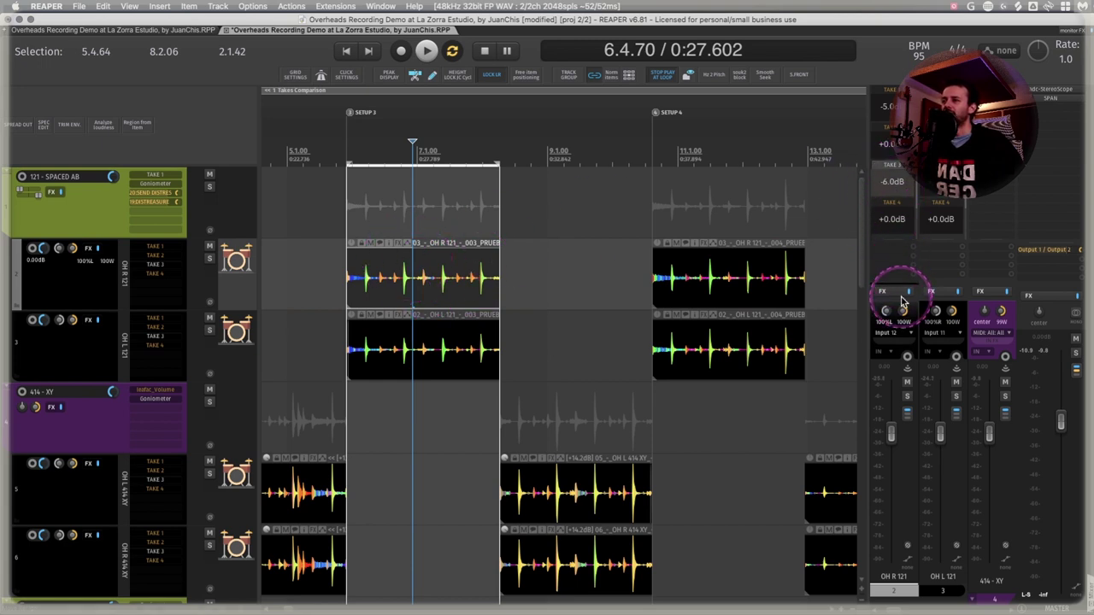
- Replay the spaced pair while lowering its take volume to -6.0 dB
{"action": "key", "text": "space"}
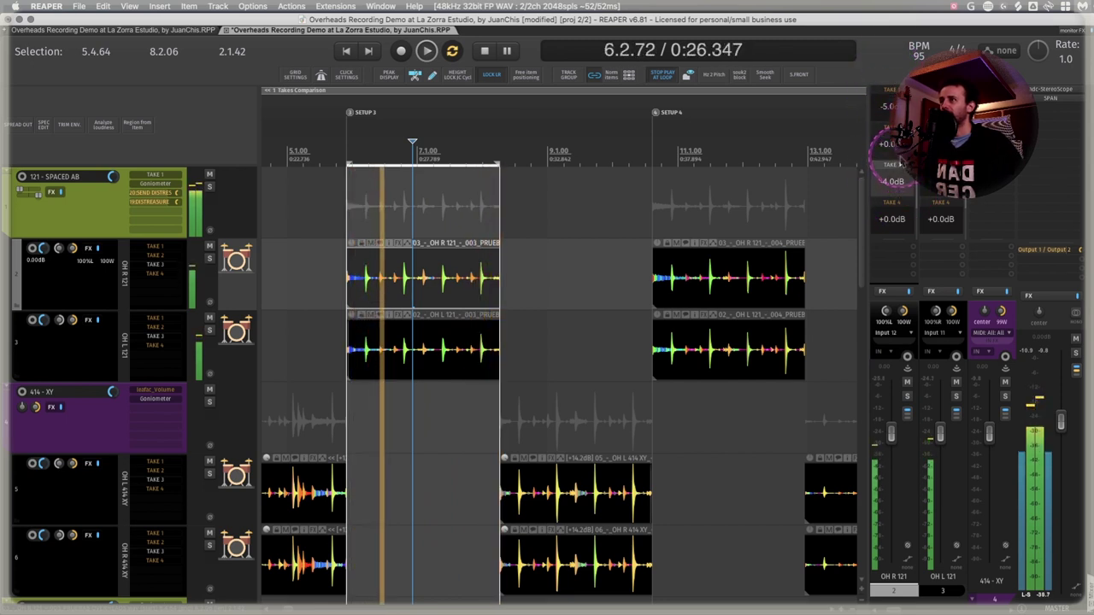
{"action": "left_click_drag", "start_coordinate": [899, 162], "coordinate": [902, 207]}
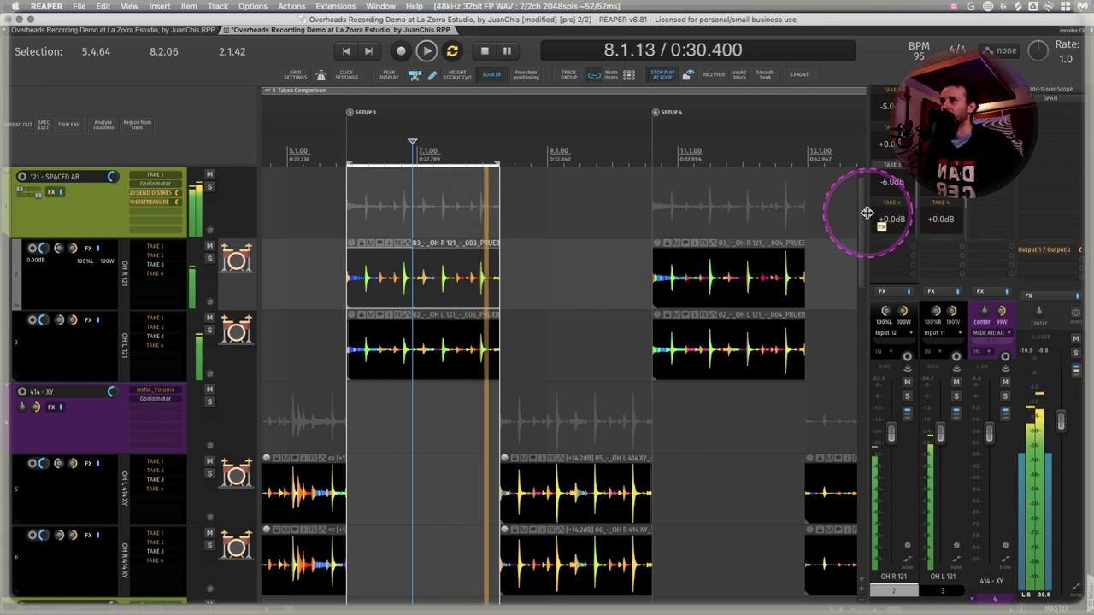
{"action": "key", "text": "space"}
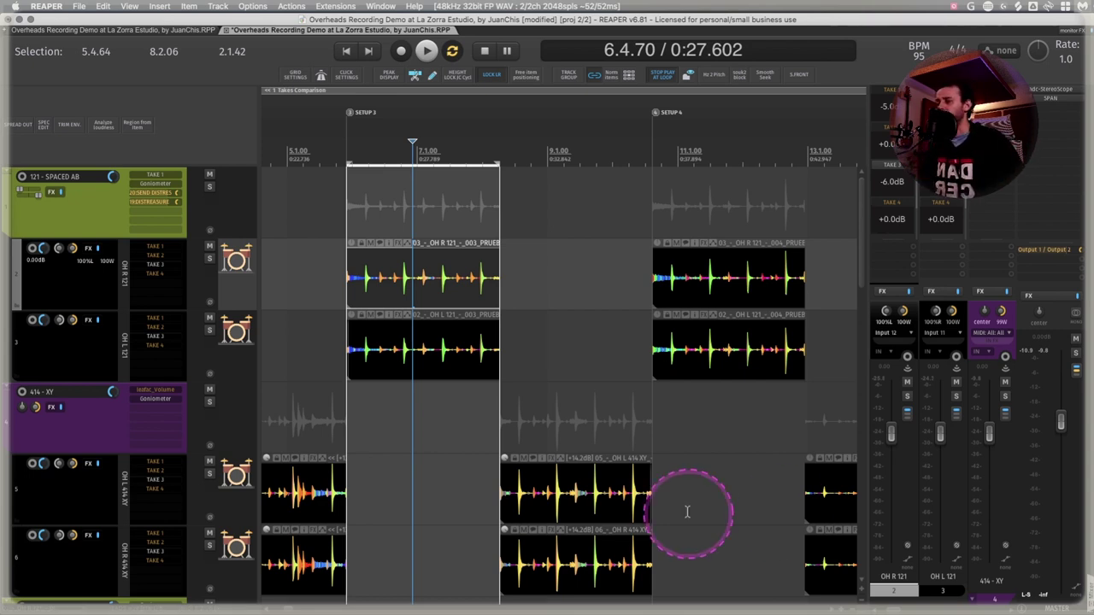
{"action": "left_click", "coordinate": [576, 489]}
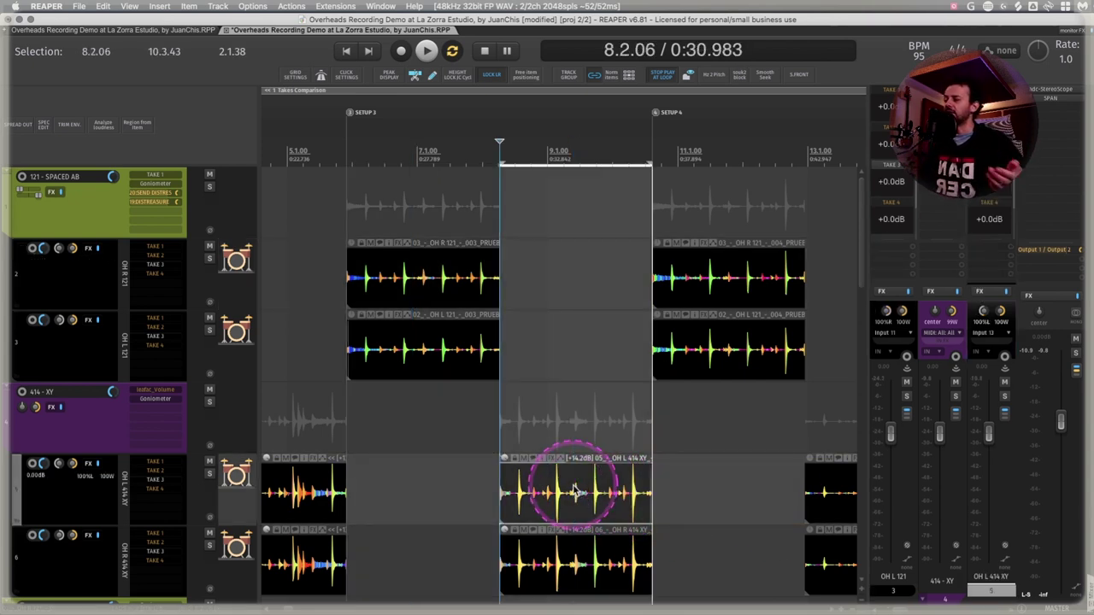
{"action": "key", "text": "space"}
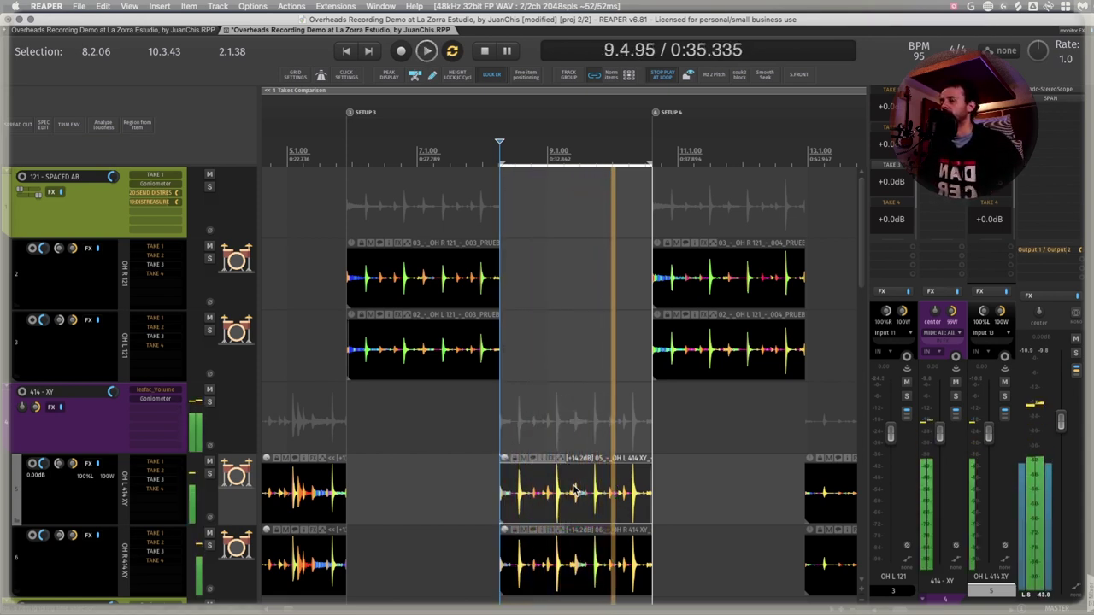
{"action": "key", "text": "space"}
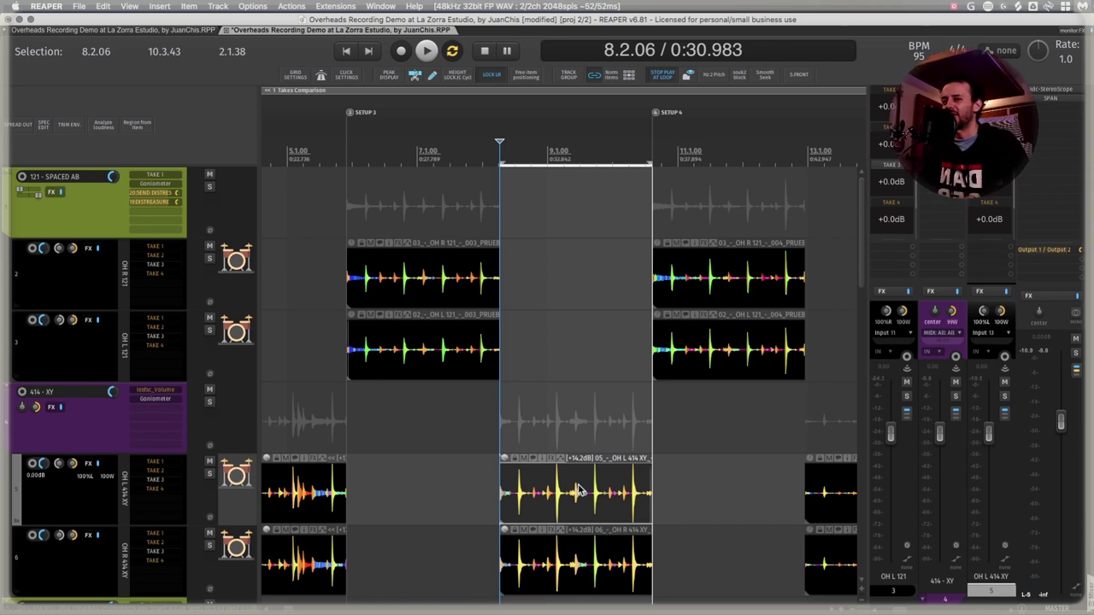
{"action": "key", "text": "space"}
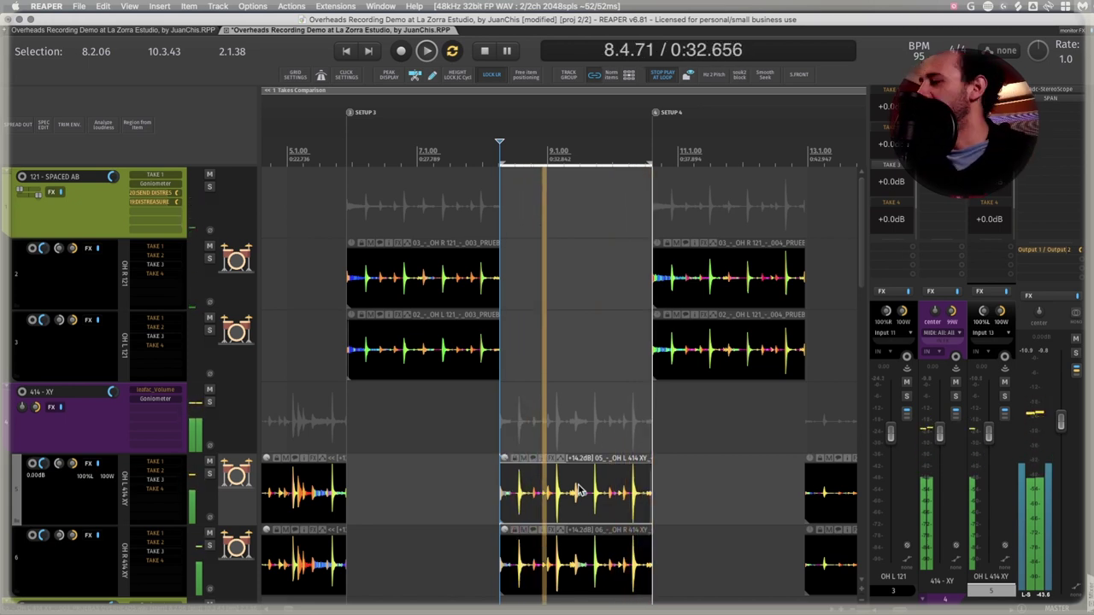
{"action": "key", "text": "space"}
{"action": "key", "text": "space"}
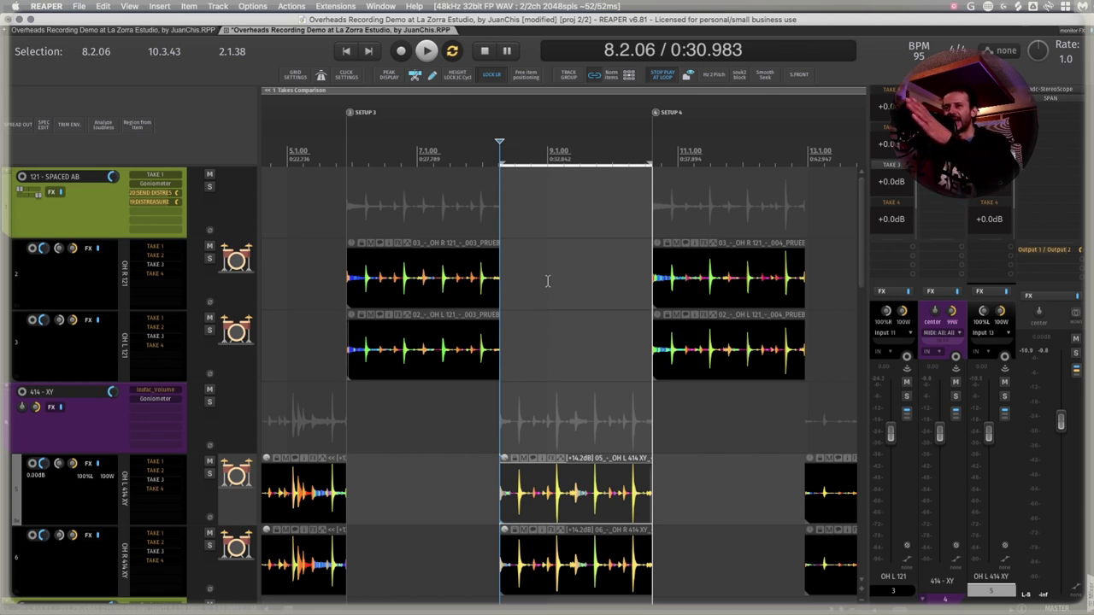
{"action": "key", "text": "space"}
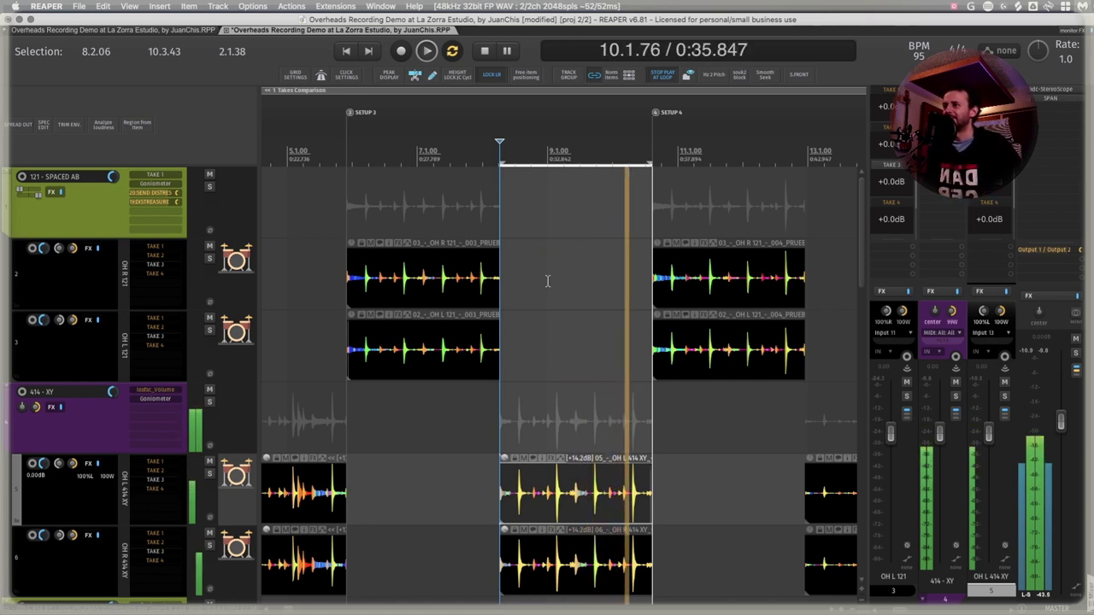
{"action": "key", "text": "space"}
{"action": "key", "text": "super+Tab"}
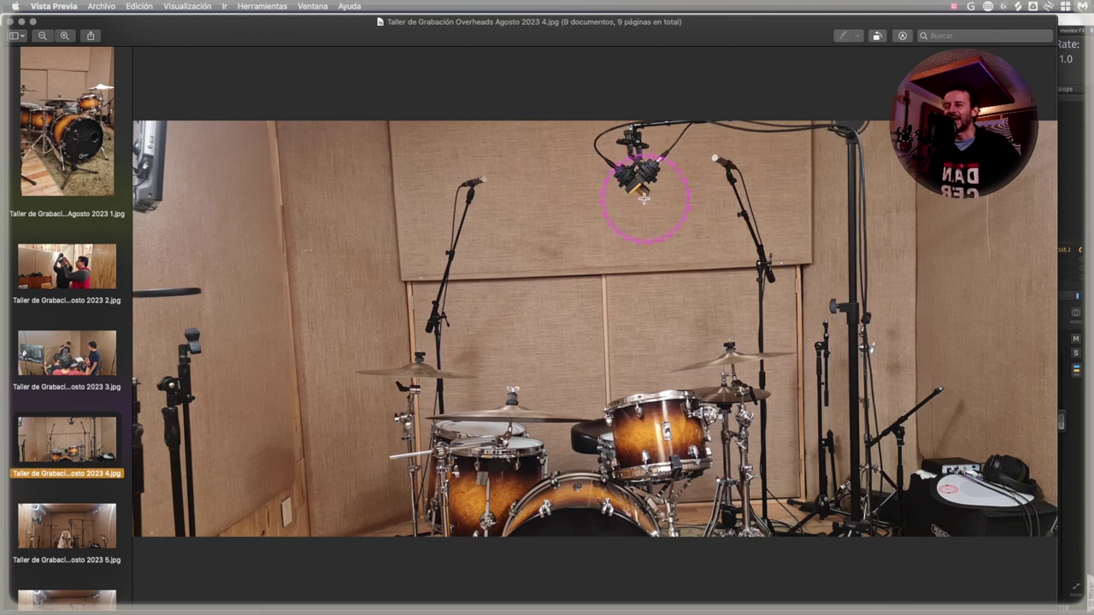
- Back in REAPER, raise the Setup 4 OH 414 XY items to +8.00 dB
{"action": "key", "text": "super+Tab"}
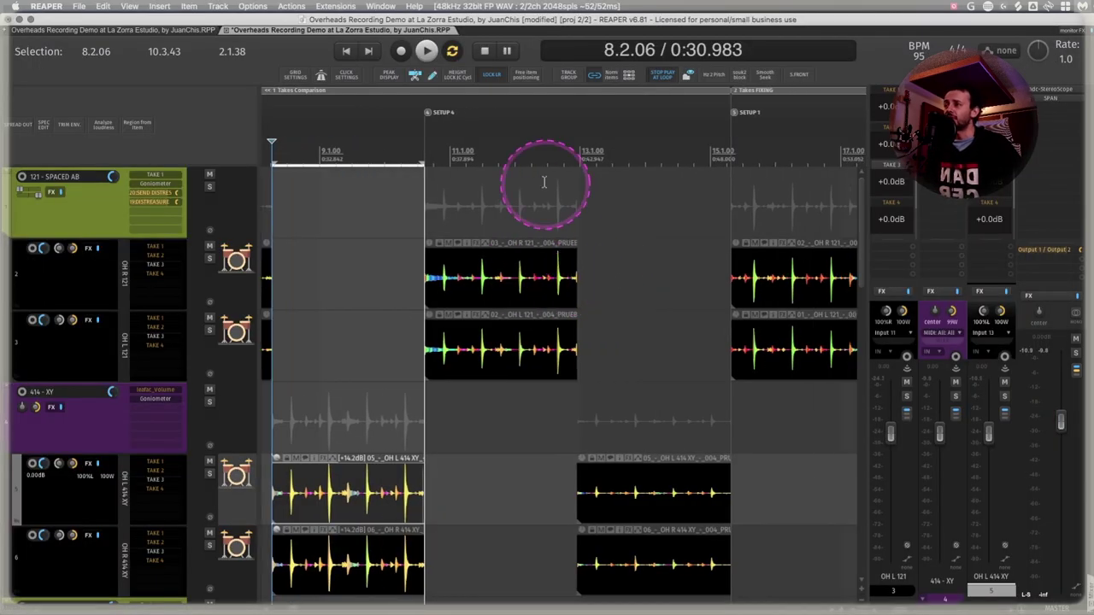
{"action": "double_click", "coordinate": [561, 149]}
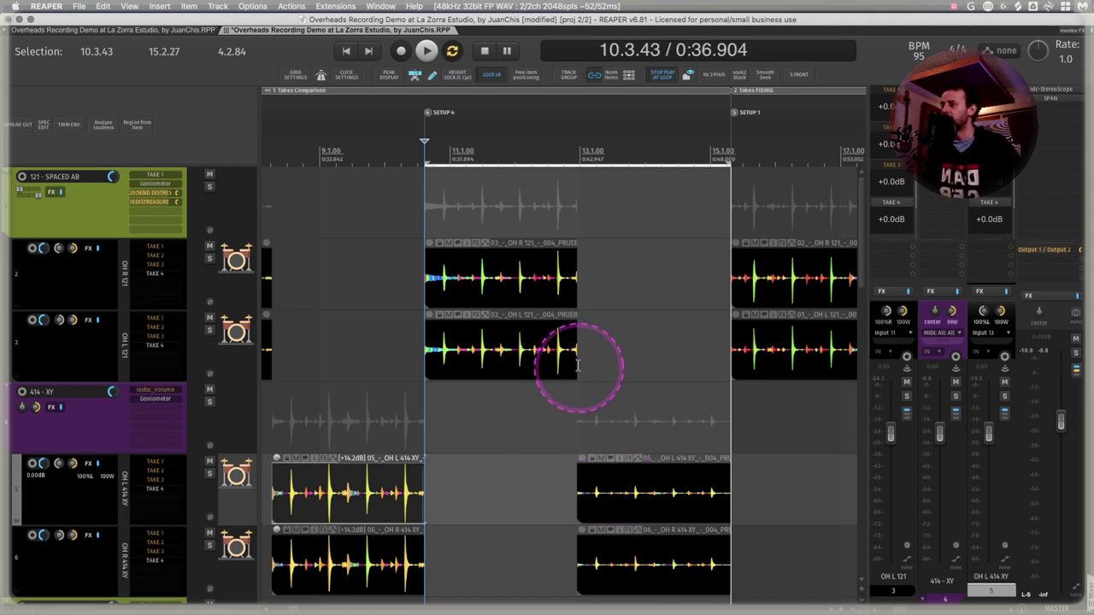
{"action": "left_click", "coordinate": [640, 508]}
{"action": "left_click", "coordinate": [638, 557]}
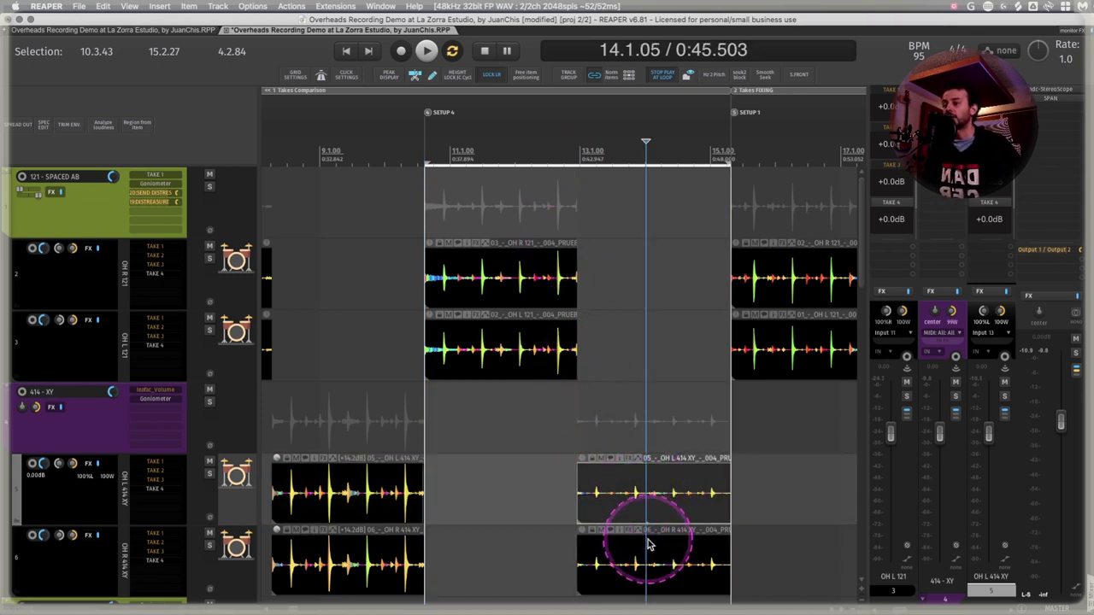
{"action": "left_click_drag", "start_coordinate": [582, 464], "coordinate": [582, 453]}
- Select the Setup 4 121 item's span, turn off looping, and replay from the selection start
{"action": "left_click", "coordinate": [444, 269]}
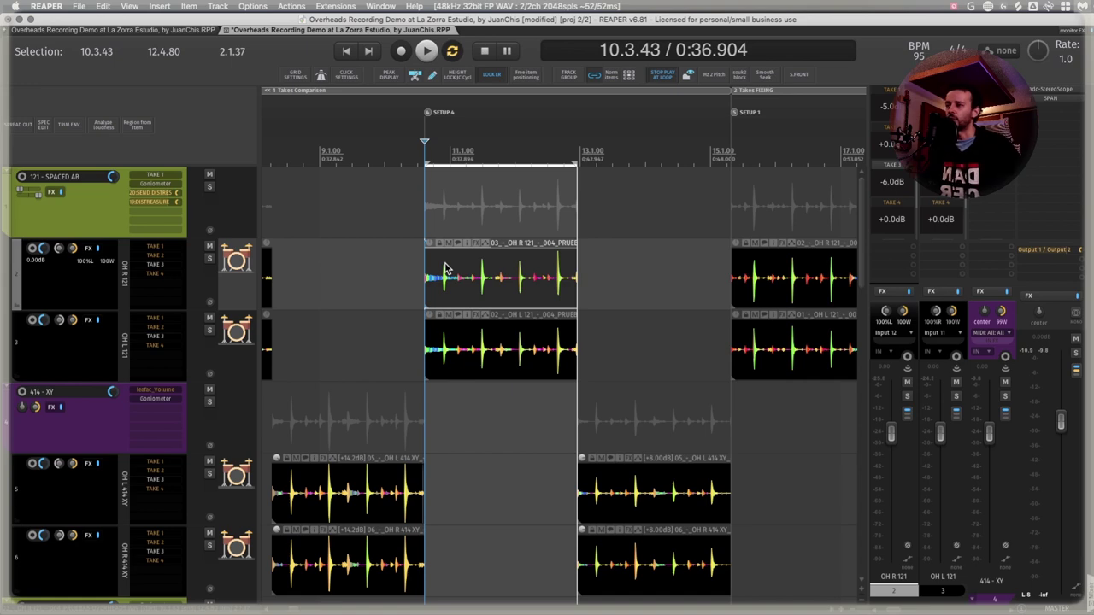
{"action": "key", "text": "space"}
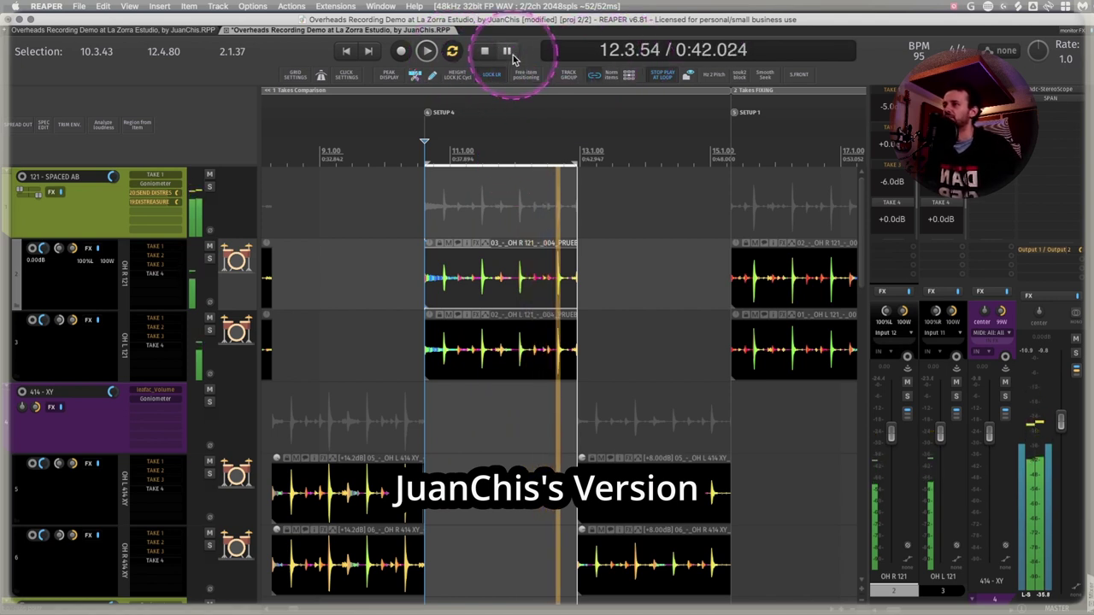
{"action": "left_click", "coordinate": [453, 53]}
{"action": "key", "text": "Right"}
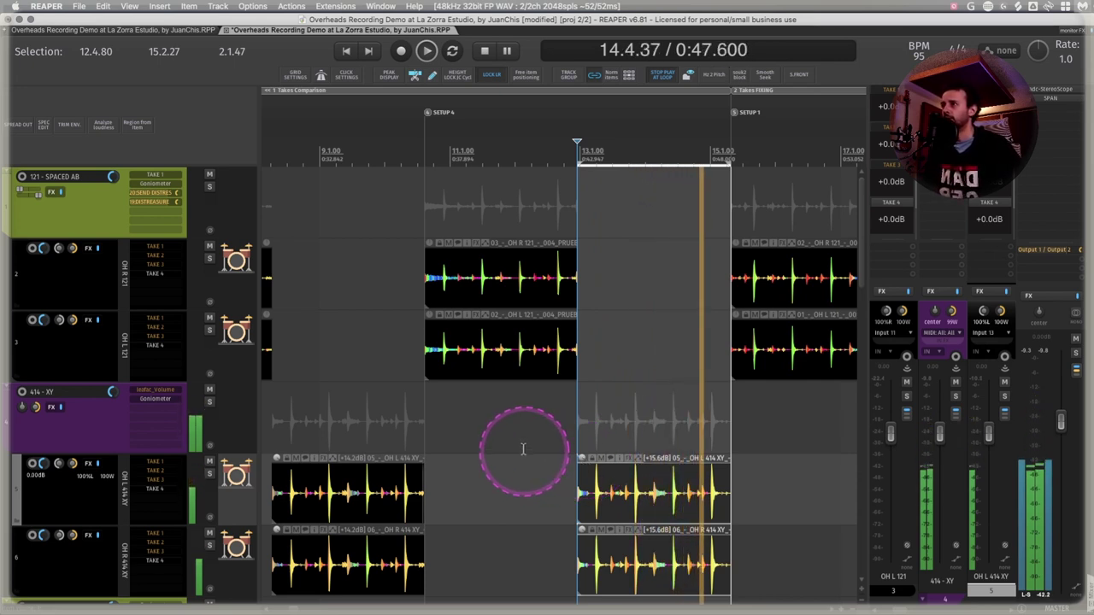
{"action": "key", "text": "space"}
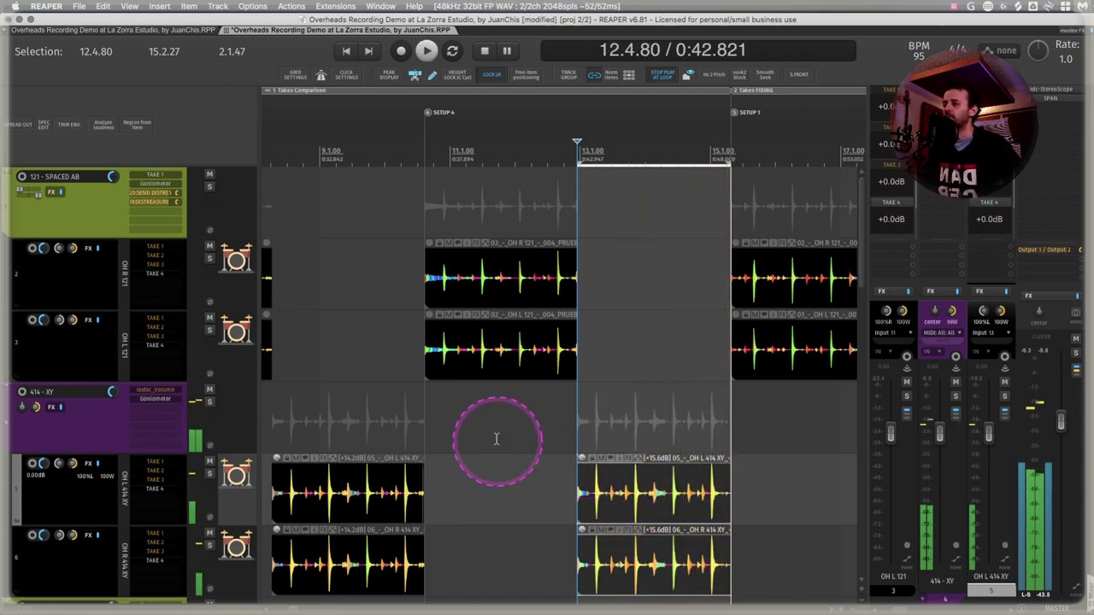
- Show the fifth studio photo in Preview and magnify the wall-mounted mic area with the loupe
{"action": "key", "text": "super+Tab"}
{"action": "scroll", "coordinate": [64, 401], "scroll_direction": "down", "scroll_amount": 4}
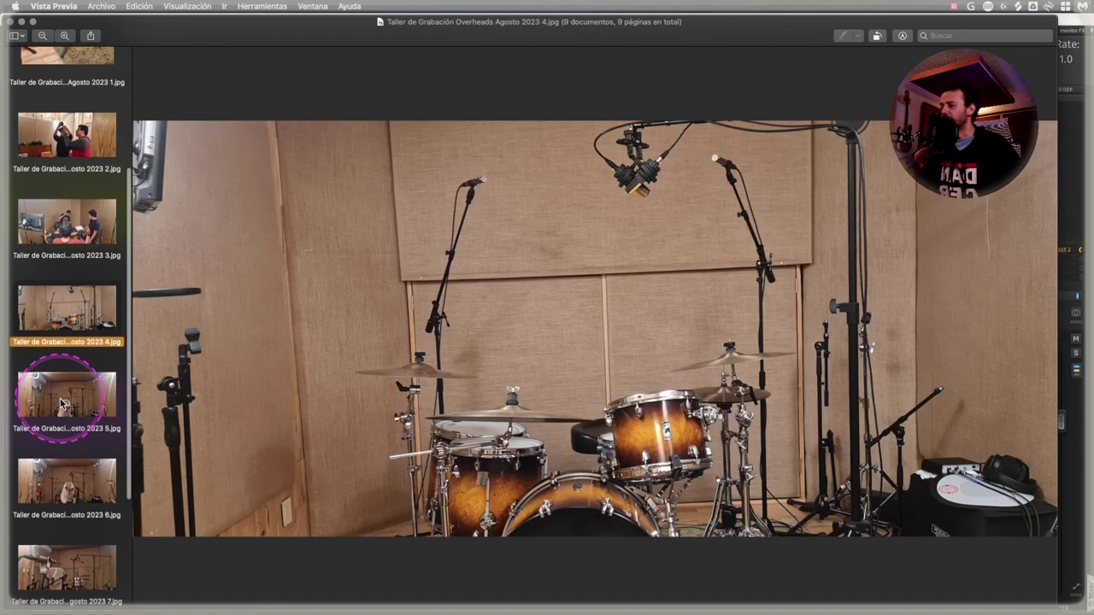
{"action": "left_click", "coordinate": [61, 403]}
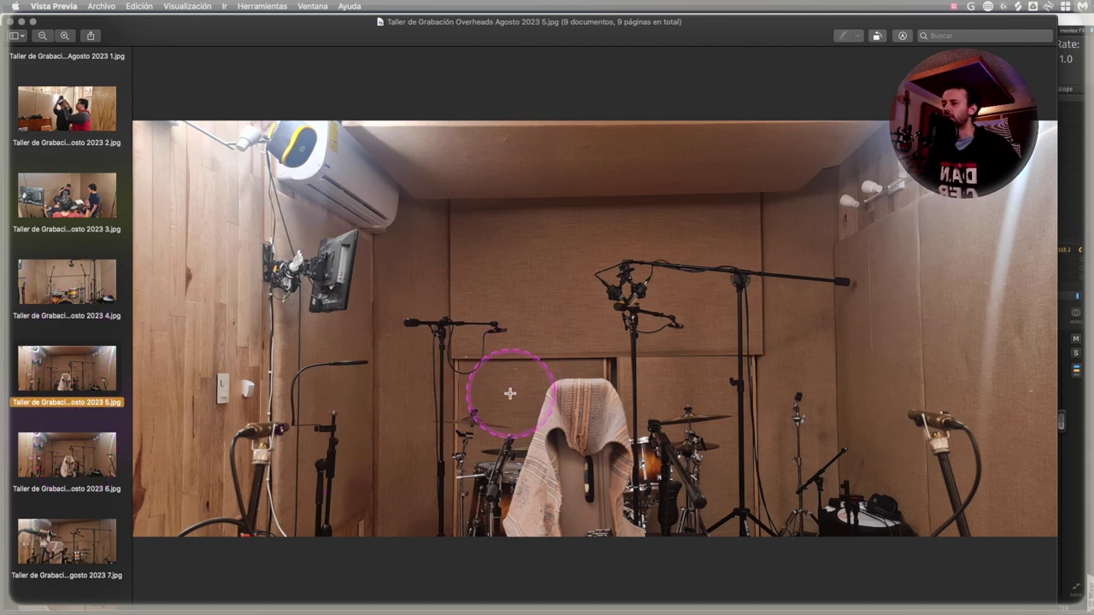
{"action": "key", "text": "grave"}
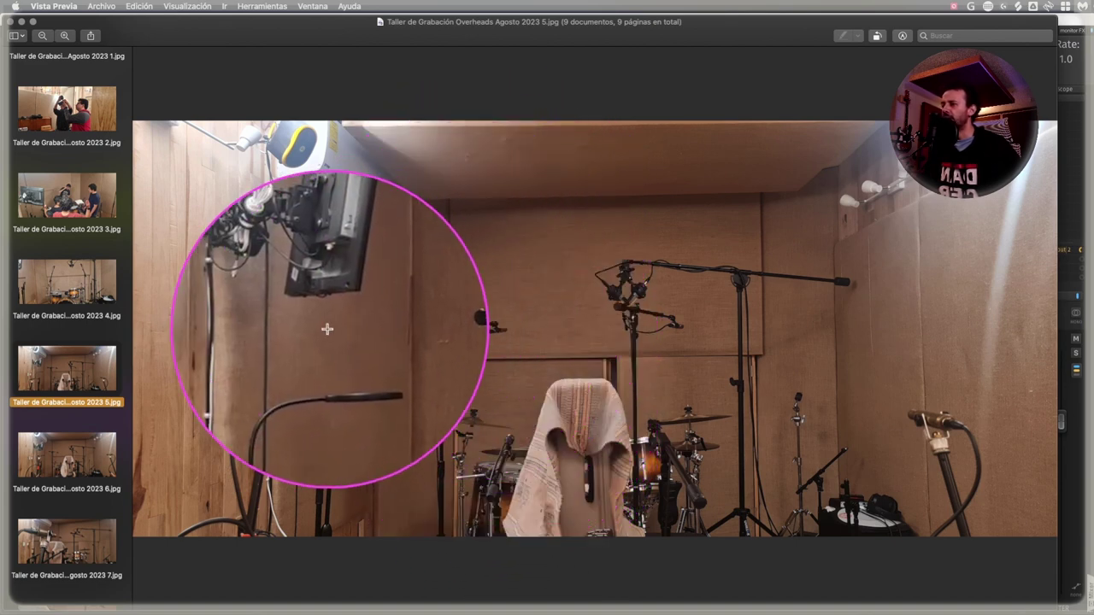
{"action": "key", "text": "grave"}
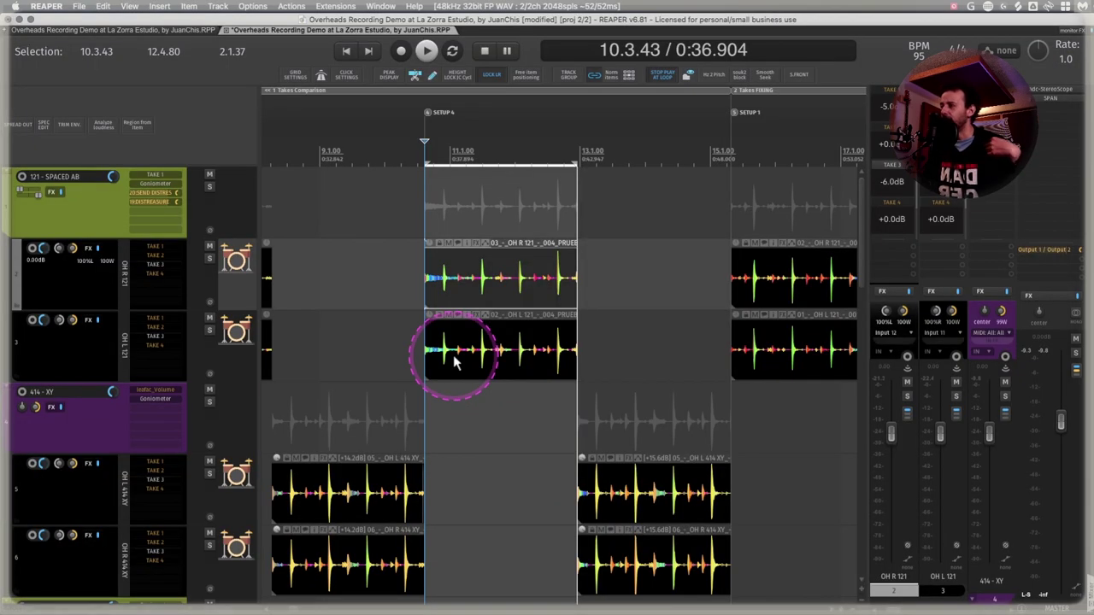
- Play the Setup 4 spaced-pair overheads from the selection start, then return to Preview
{"action": "key", "text": "space"}
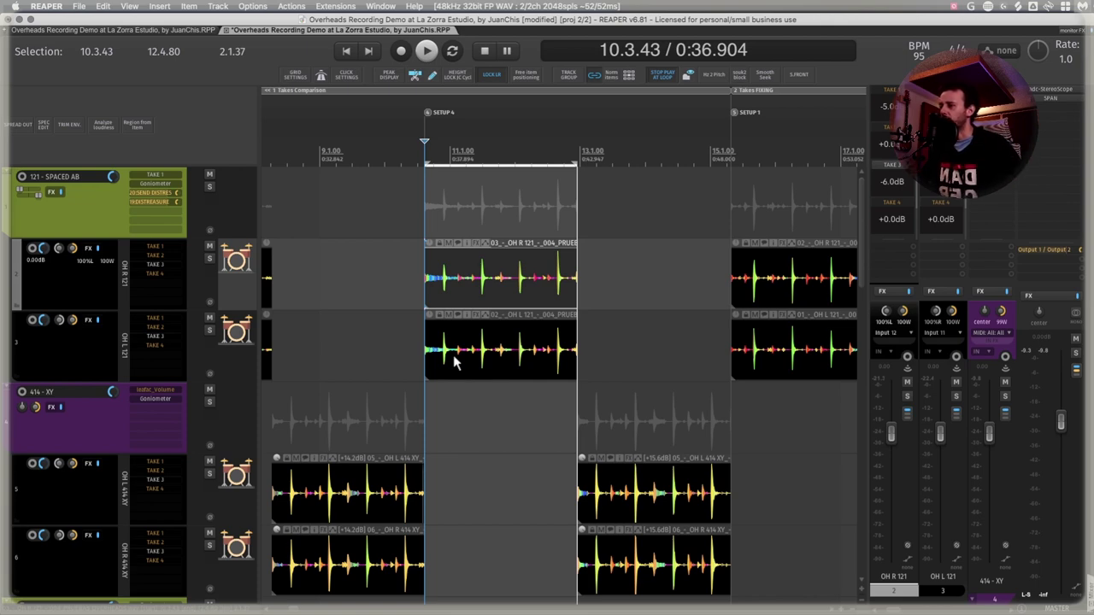
{"action": "key", "text": "super+Tab"}
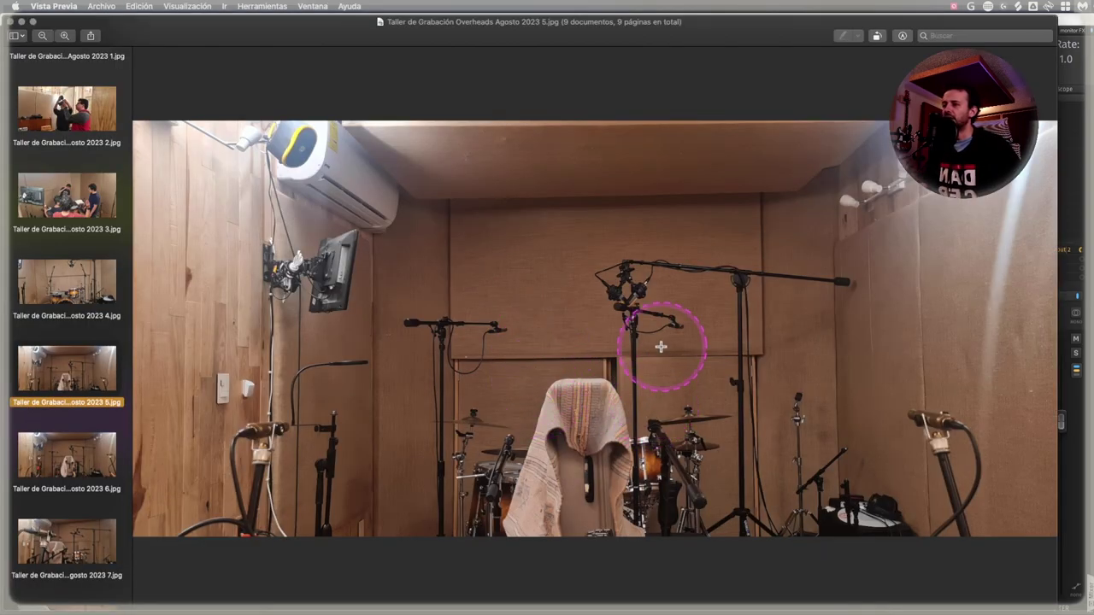
- Magnify the overhead mics above the kit in photo 5 with the loupe, then return to REAPER
{"action": "key", "text": "grave"}
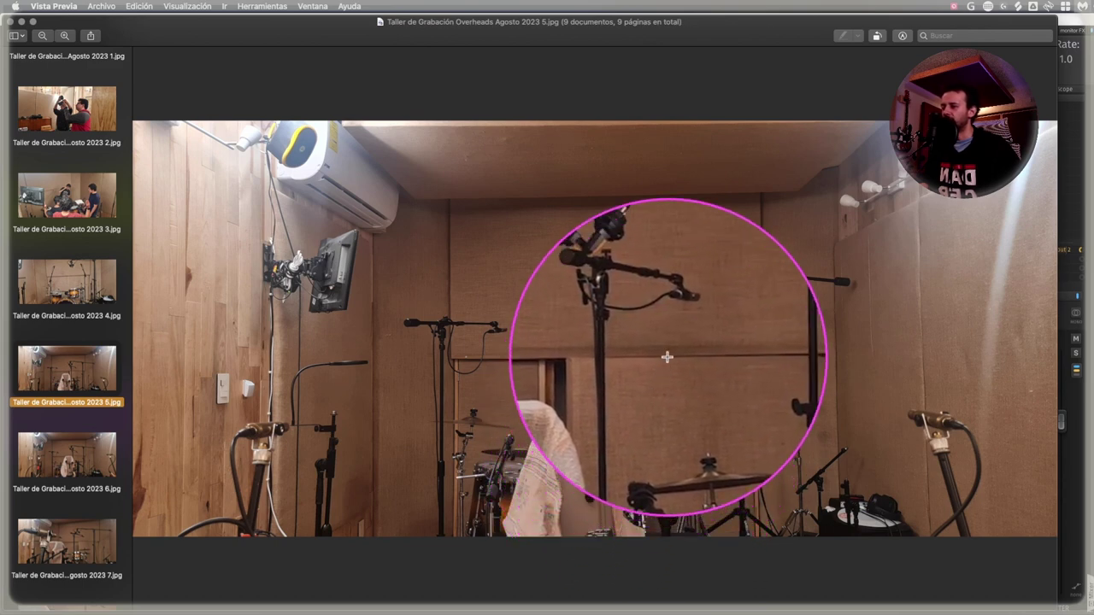
{"action": "key", "text": "grave"}
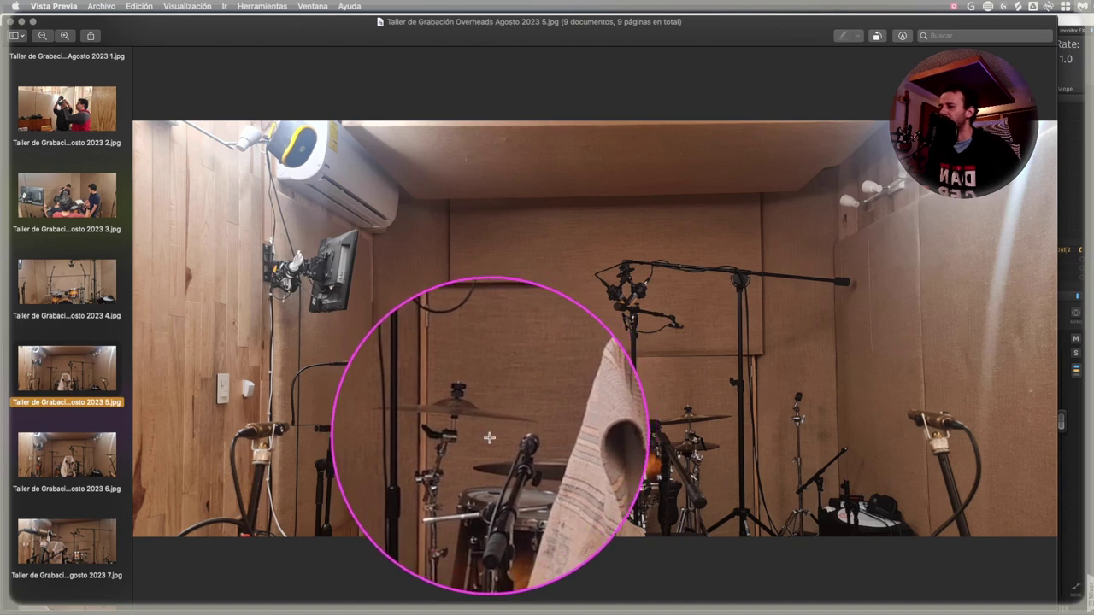
{"action": "key", "text": "grave"}
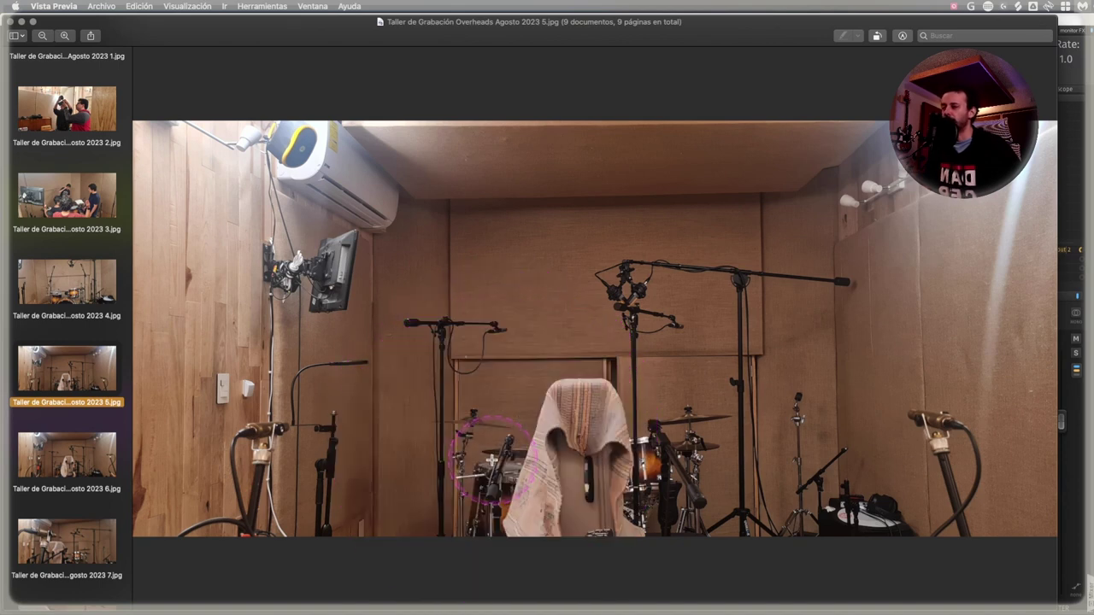
{"action": "key", "text": "super+Tab"}
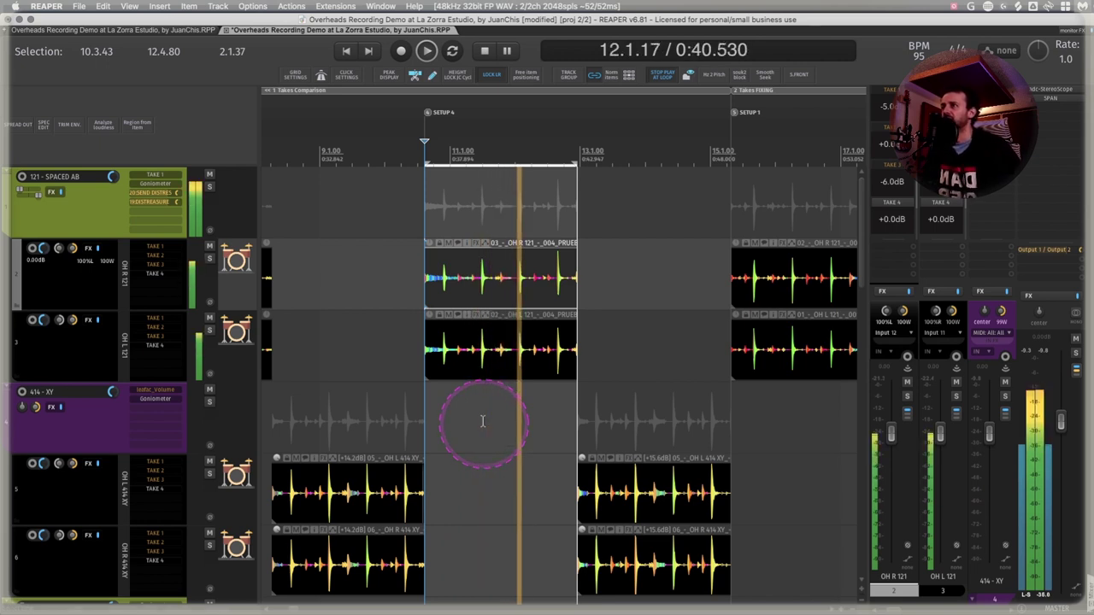
- Open the master goniometer and stereo scope and watch them during spaced-pair playback
{"action": "key", "text": "space"}
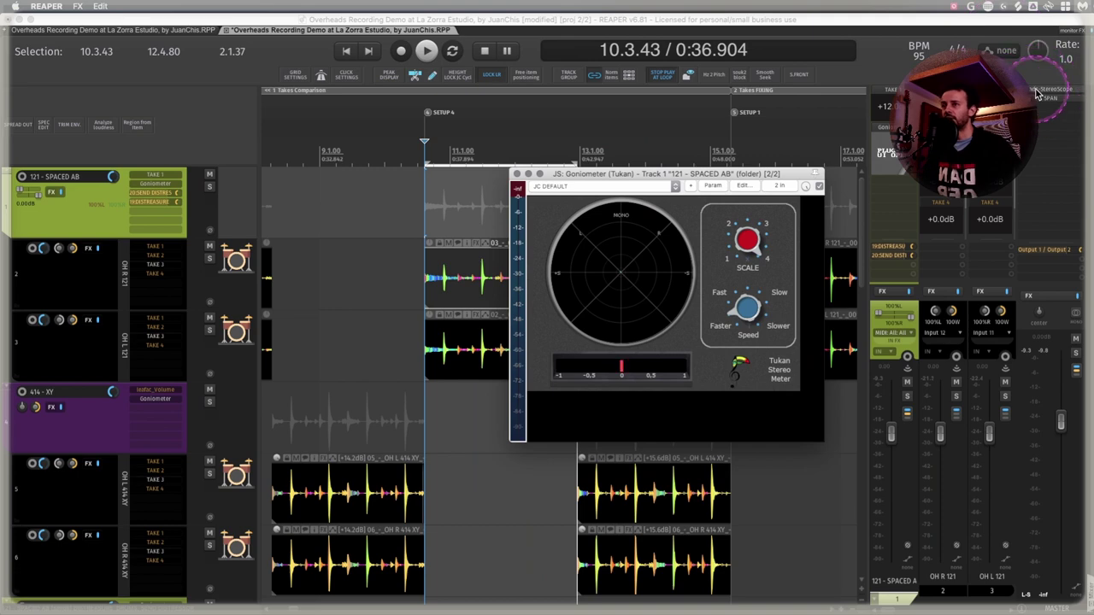
{"action": "left_click", "coordinate": [624, 211]}
{"action": "left_click_drag", "start_coordinate": [623, 187], "coordinate": [549, 174]}
{"action": "left_click", "coordinate": [524, 517]}
{"action": "key", "text": "space"}
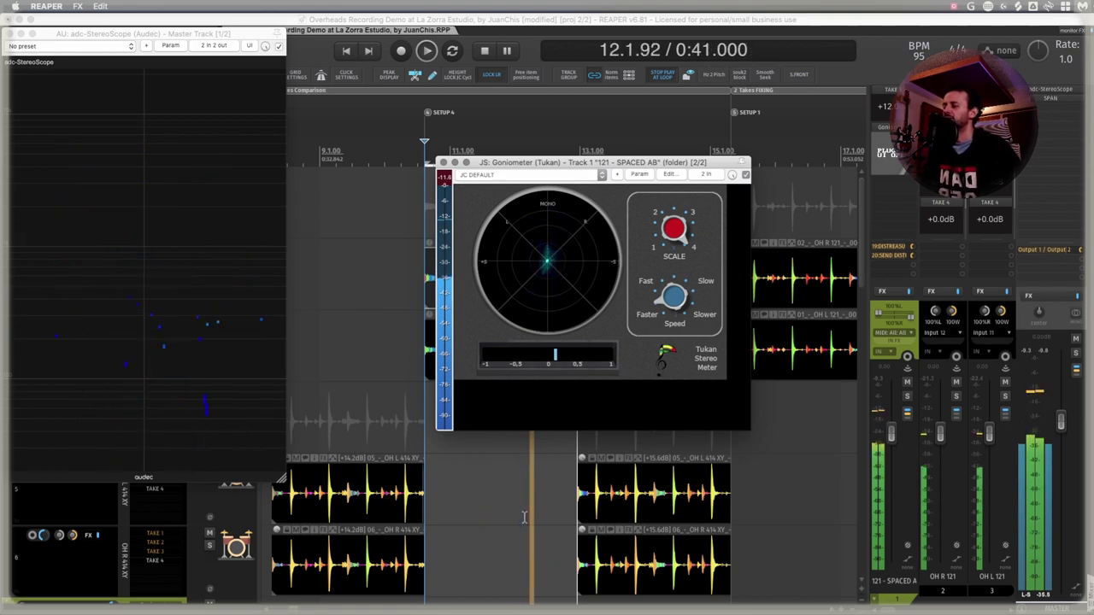
{"action": "key", "text": "space"}
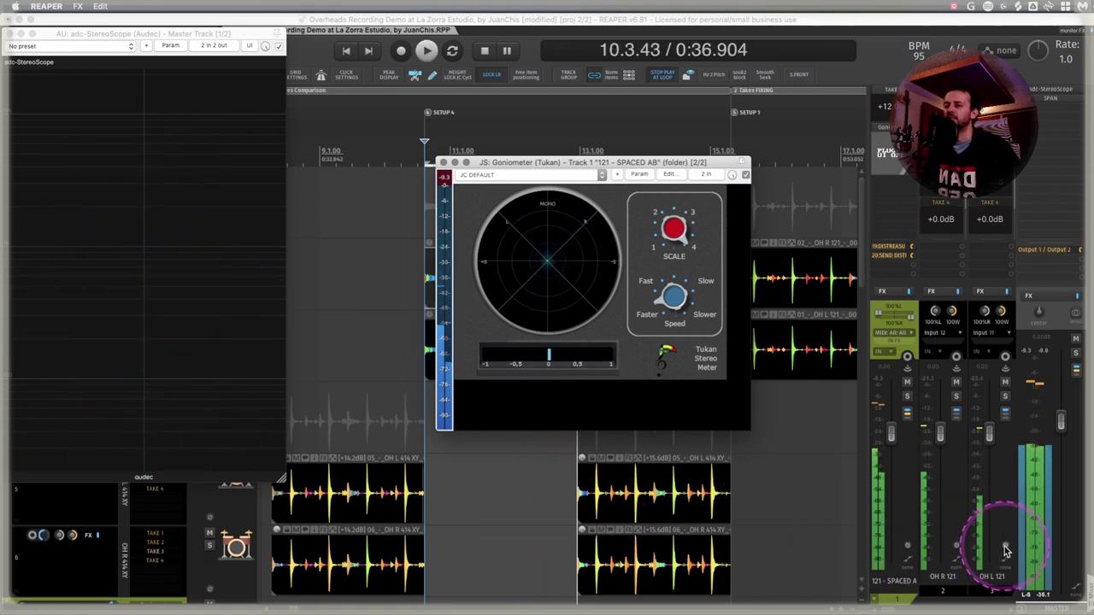
- Invert the OH L 121 polarity and replay to check the correlation reading
{"action": "left_click", "coordinate": [1006, 552]}
{"action": "key", "text": "space"}
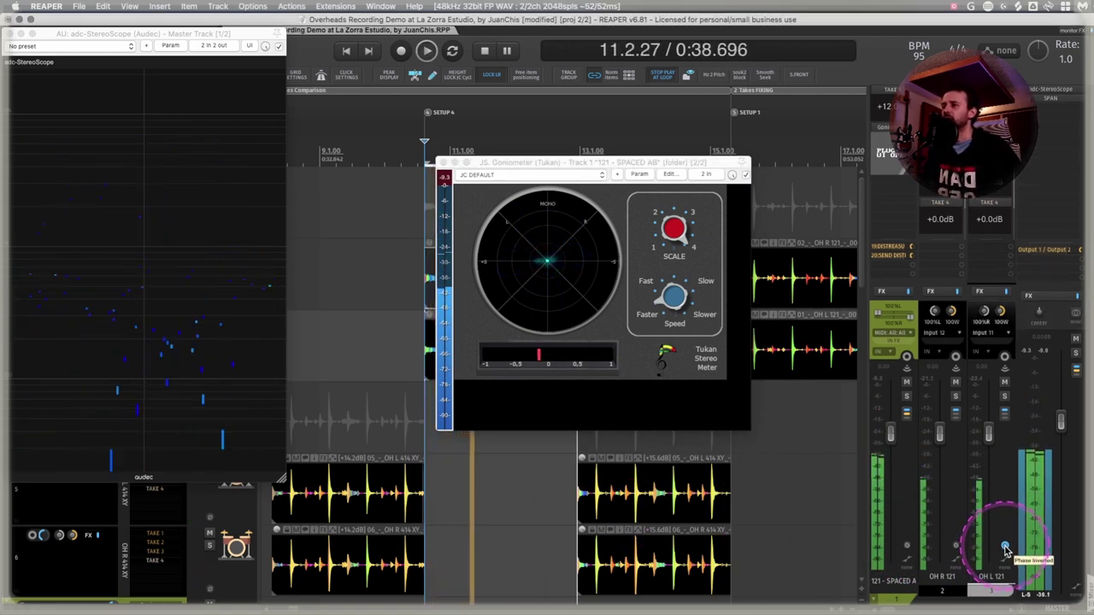
{"action": "key", "text": "space"}
{"action": "left_click", "coordinate": [637, 512]}
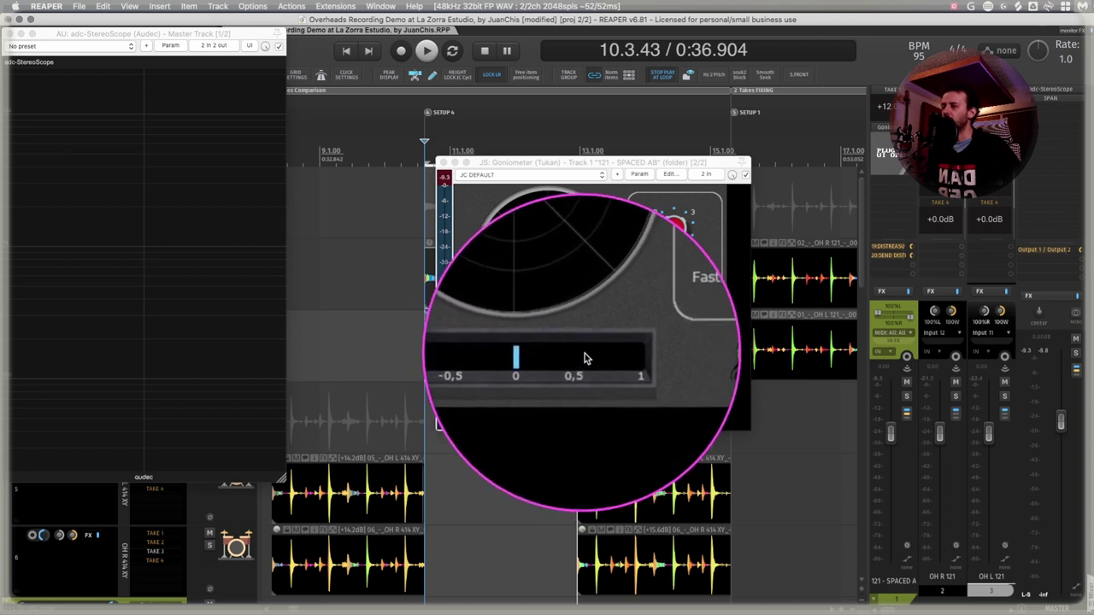
{"action": "key", "text": "space"}
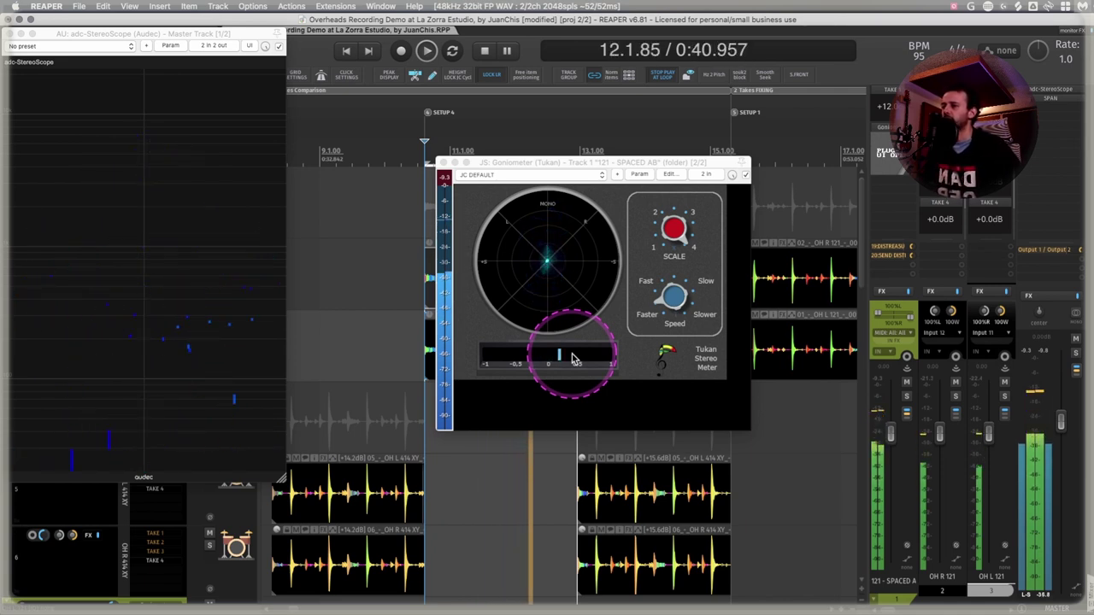
{"action": "key", "text": "space"}
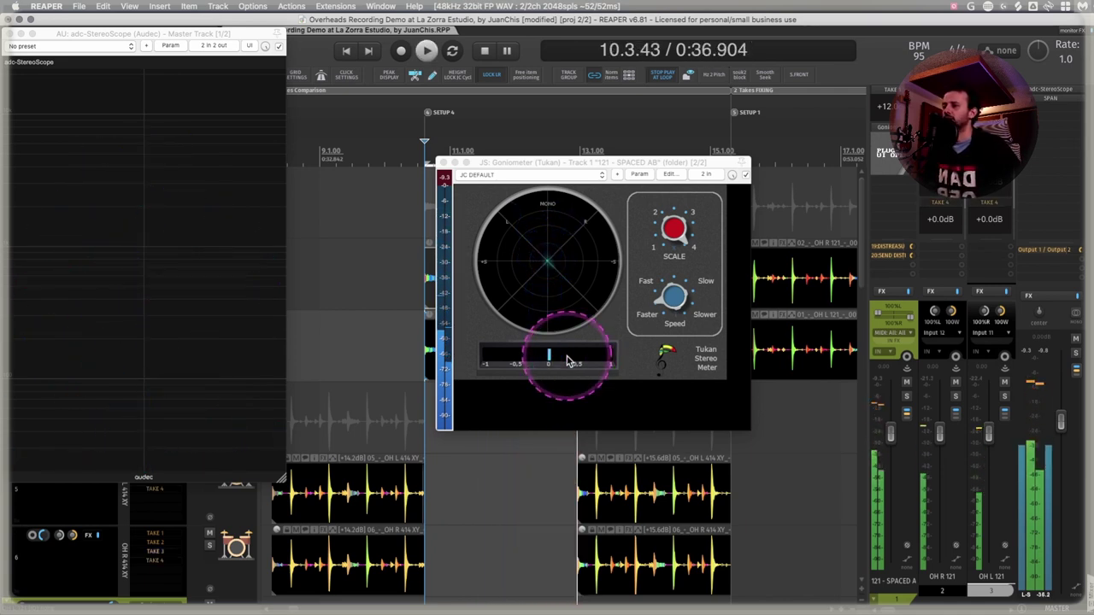
- Close the goniometer, StereoScope and SPAN analyser windows
{"action": "left_click", "coordinate": [443, 164]}
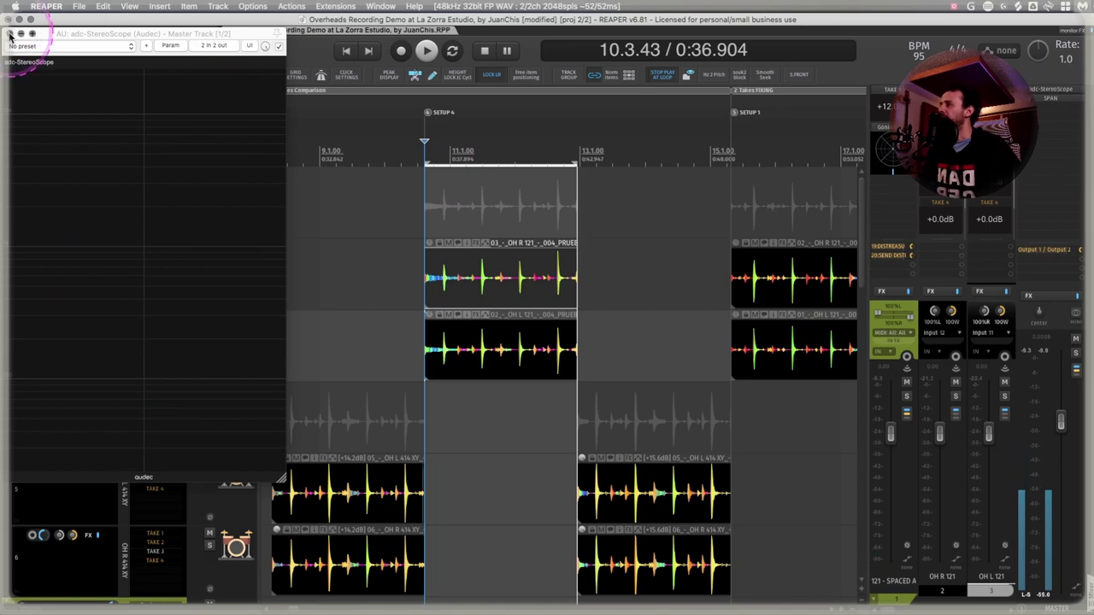
{"action": "left_click", "coordinate": [11, 33]}
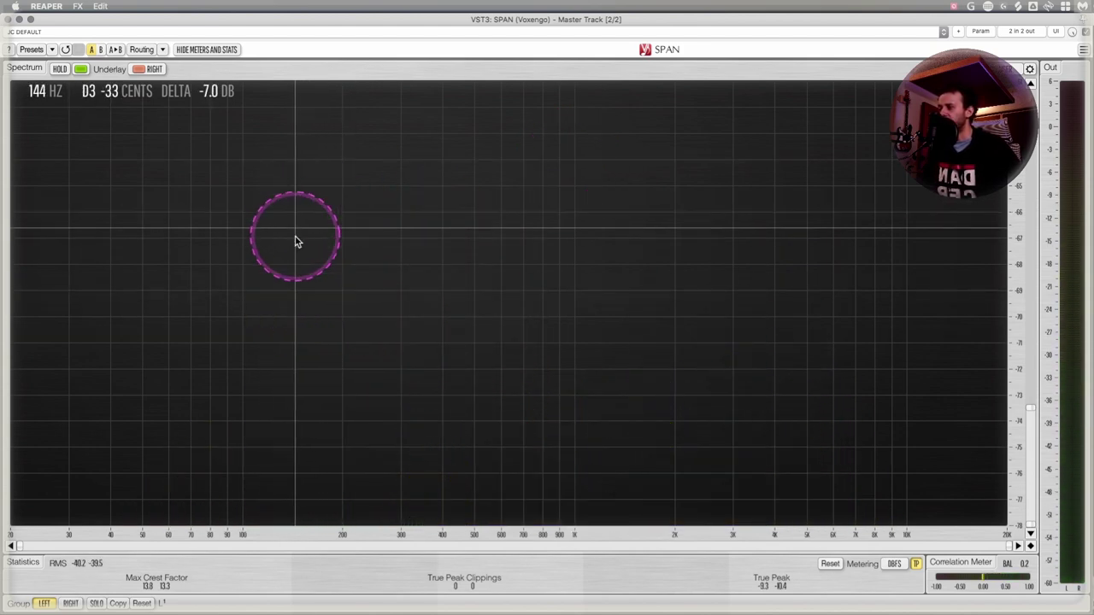
{"action": "left_click", "coordinate": [8, 20]}
{"action": "scroll", "coordinate": [397, 293], "scroll_direction": "right", "scroll_amount": 3}
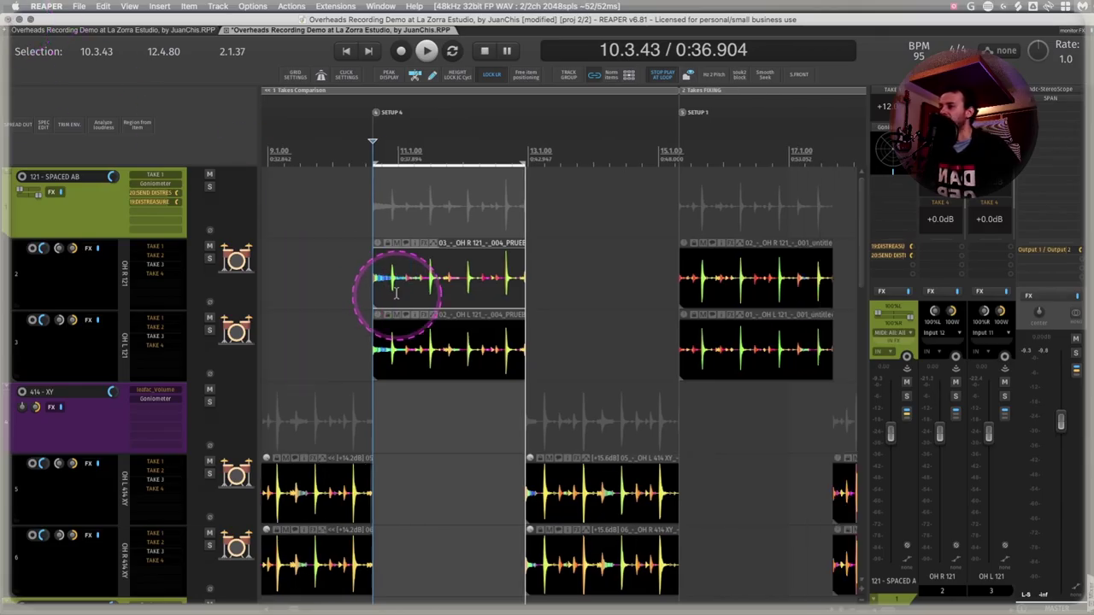
- Play the Setup 4 OH L 414 XY item, zoom out to all setups, then switch to Preview
{"action": "left_click", "coordinate": [605, 494]}
{"action": "scroll", "coordinate": [547, 440], "scroll_direction": "right", "scroll_amount": 2}
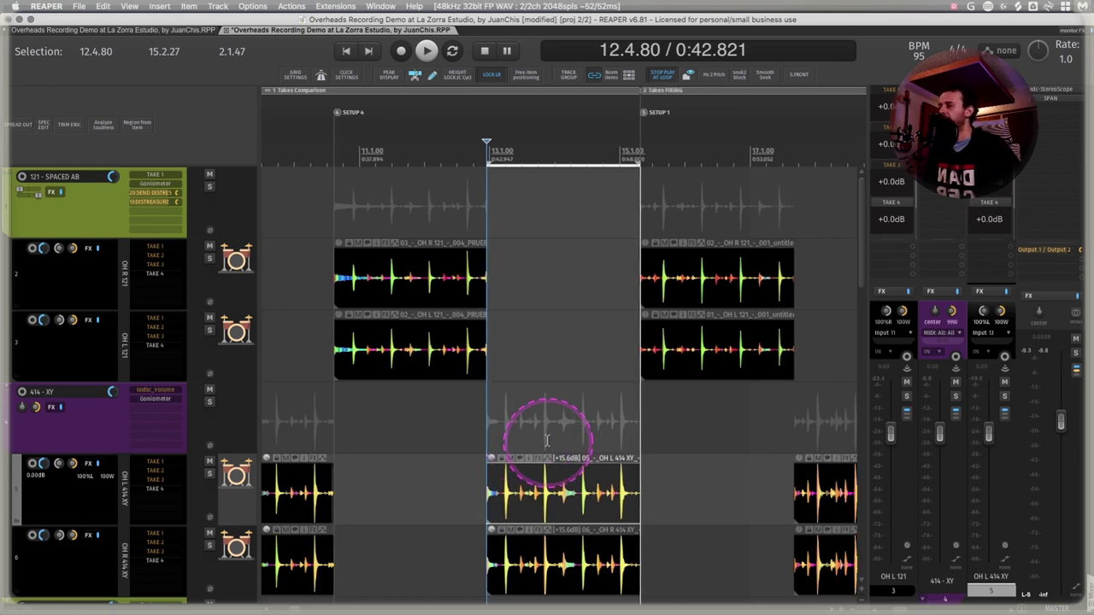
{"action": "key", "text": "space"}
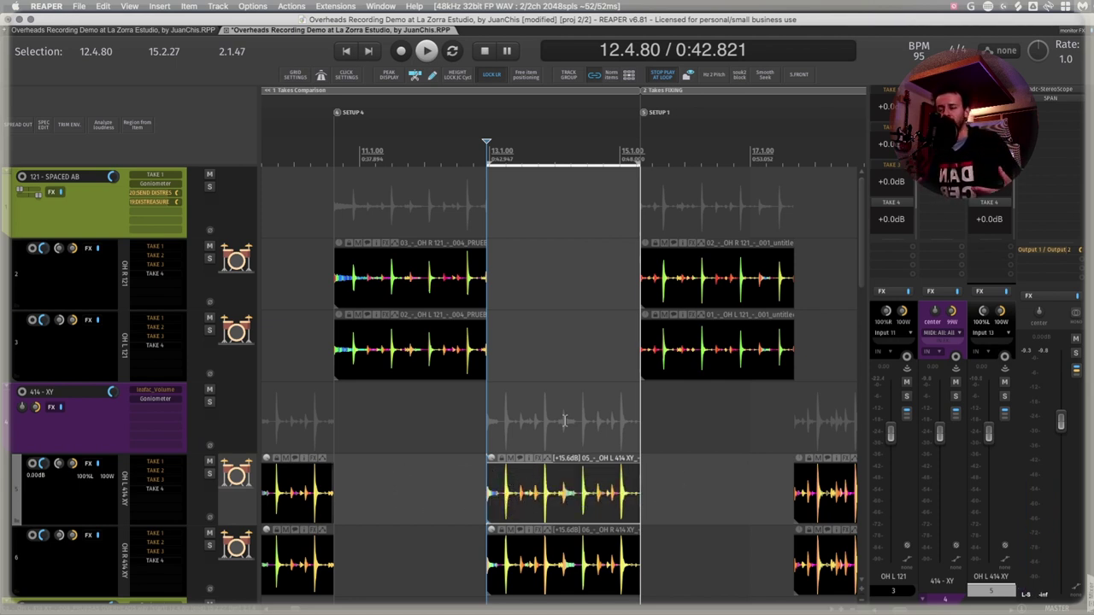
{"action": "scroll", "coordinate": [564, 421], "scroll_direction": "down", "scroll_amount": 5}
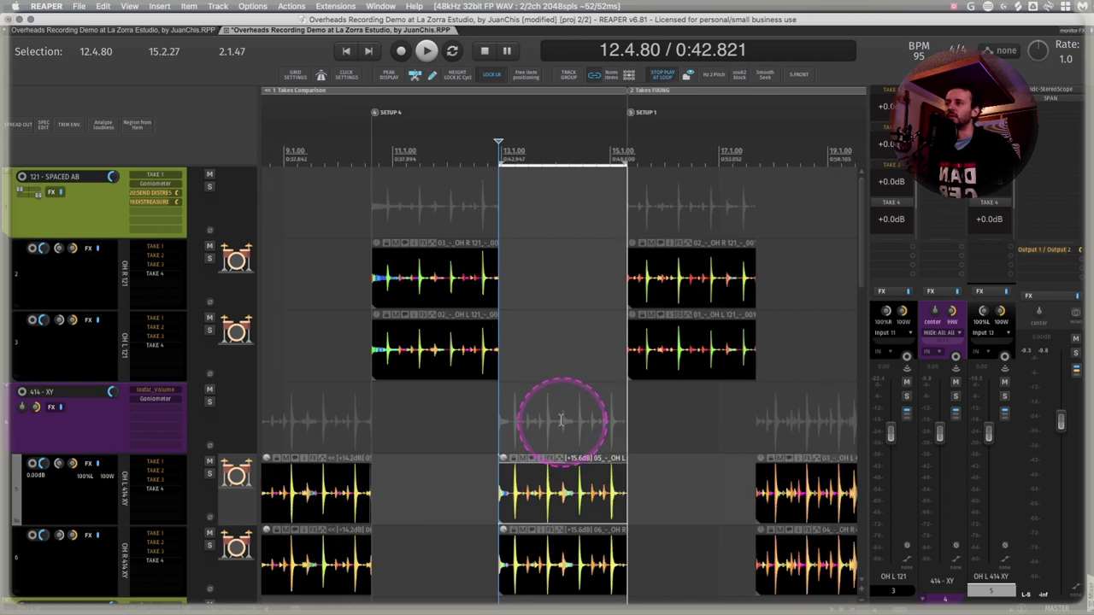
{"action": "scroll", "coordinate": [545, 420], "scroll_direction": "left", "scroll_amount": 6}
{"action": "scroll", "coordinate": [548, 421], "scroll_direction": "down", "scroll_amount": 2}
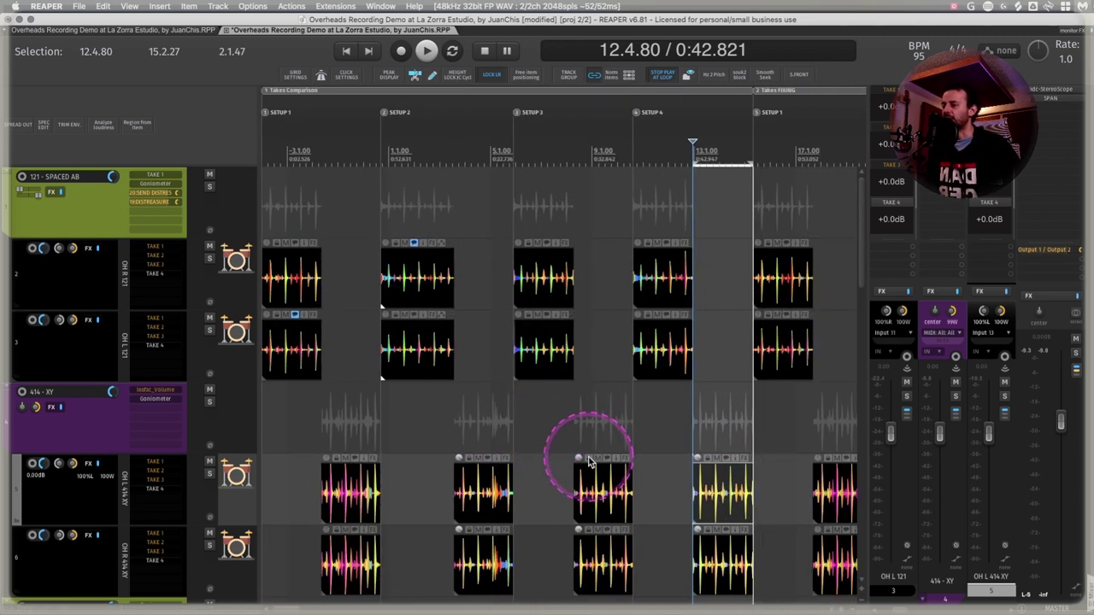
{"action": "key", "text": "super+Tab"}
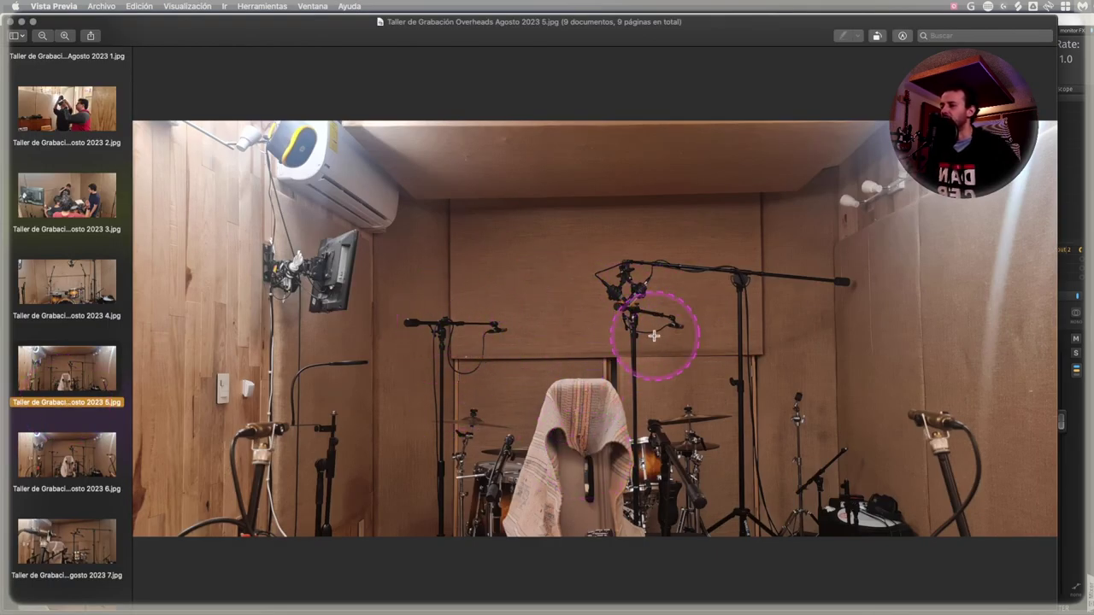
- View Preview photos 3, 5, 7 and 8: band shot, overhead setup, room-mic close-up, eighth photo
{"action": "left_click", "coordinate": [63, 202]}
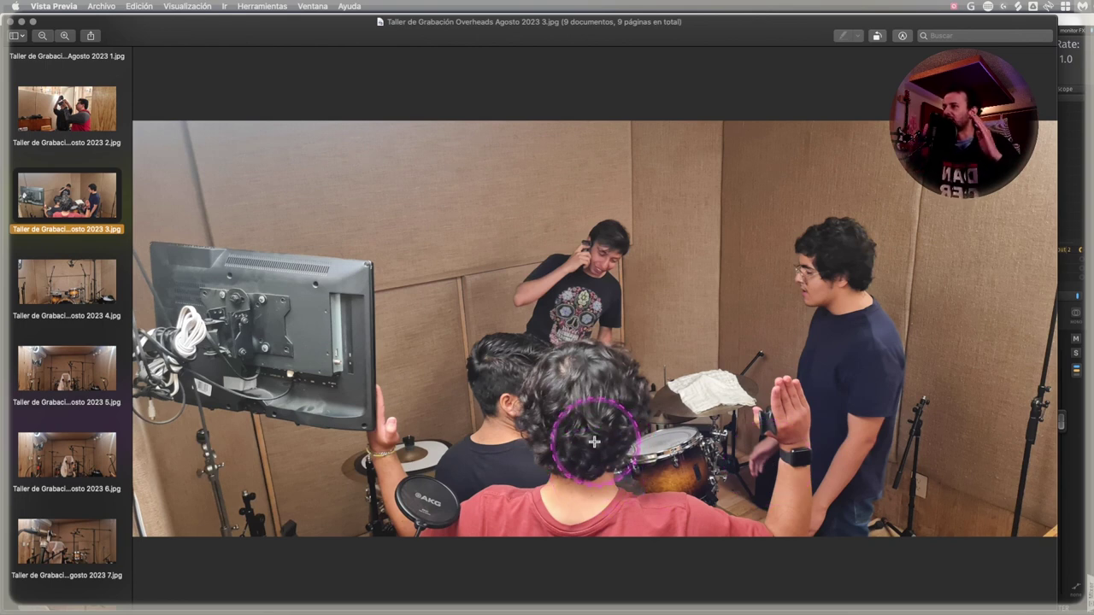
{"action": "left_click", "coordinate": [68, 374]}
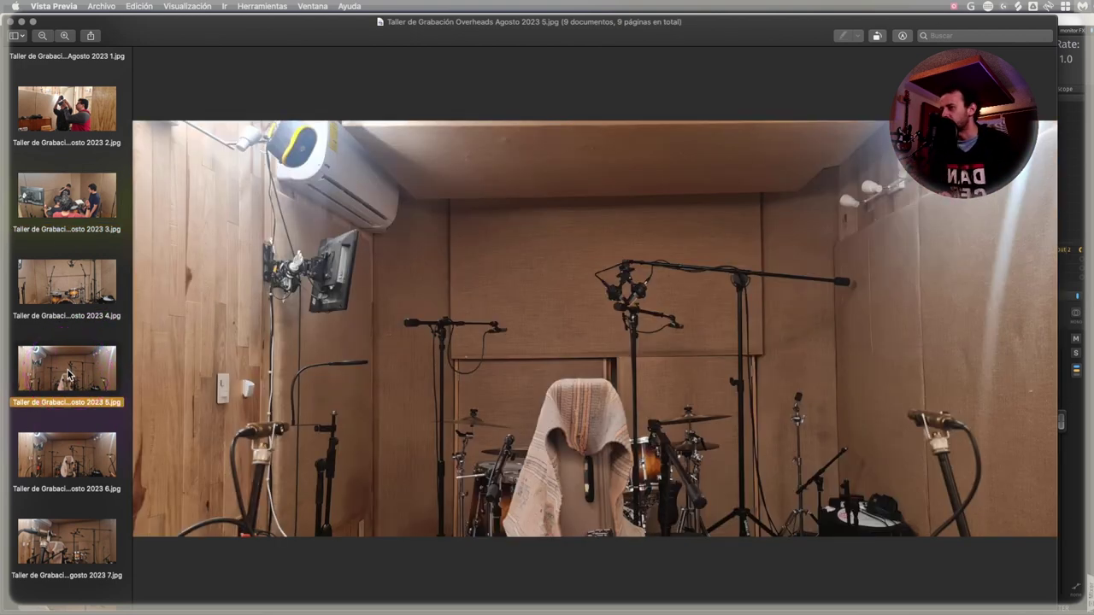
{"action": "scroll", "coordinate": [70, 375], "scroll_direction": "down", "scroll_amount": 4}
{"action": "left_click", "coordinate": [60, 382]}
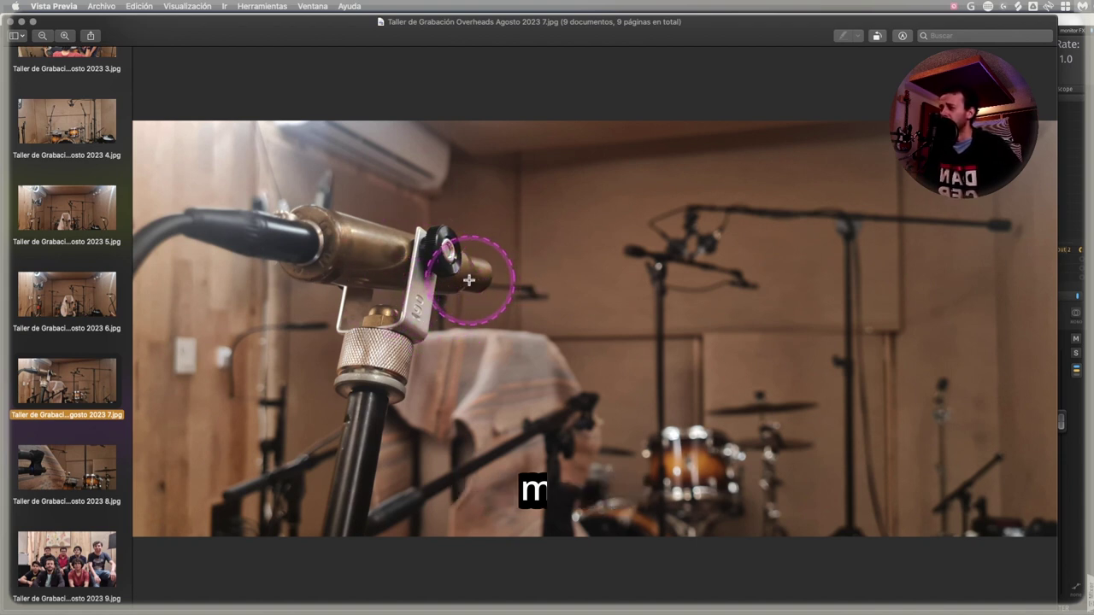
{"action": "left_click", "coordinate": [61, 481]}
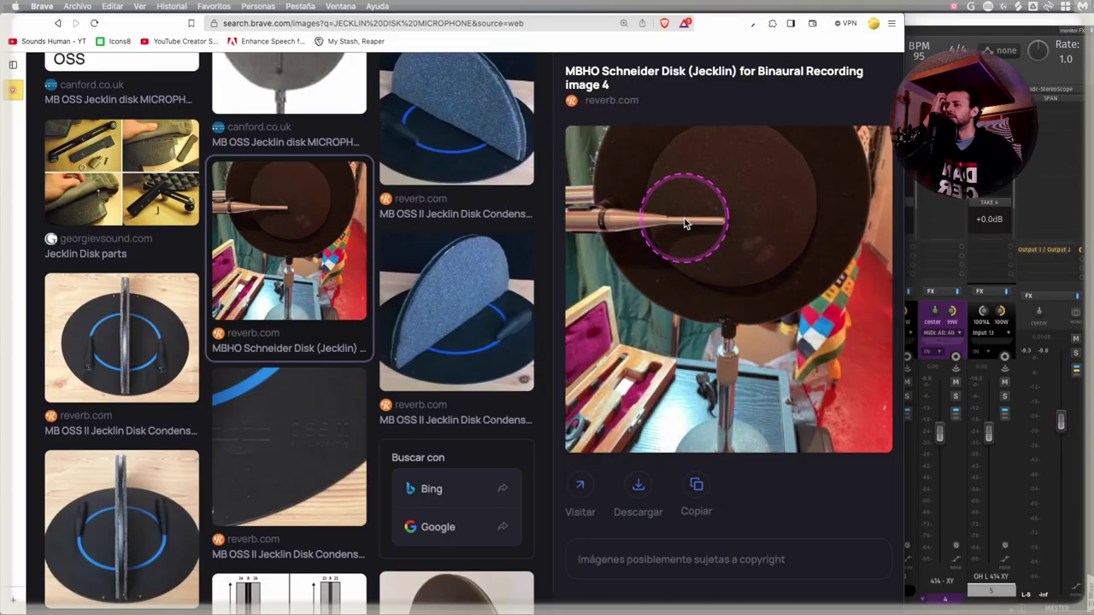
- Enlarge the MB OSS II Jecklin Disk image result in Brave and scroll through further results
{"action": "scroll", "coordinate": [475, 395], "scroll_direction": "down", "scroll_amount": 5}
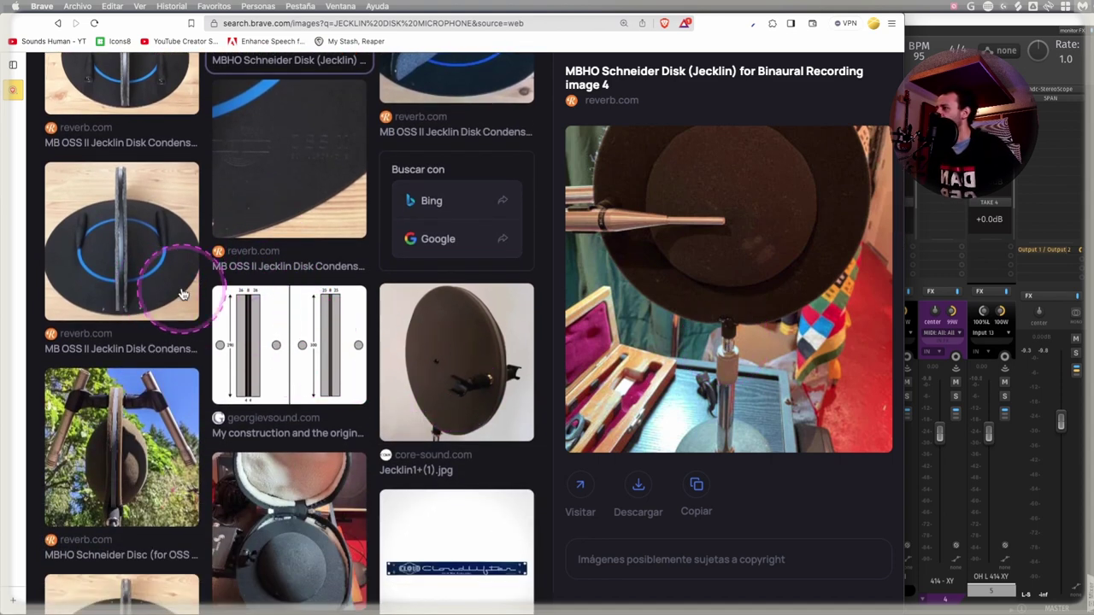
{"action": "left_click", "coordinate": [117, 243]}
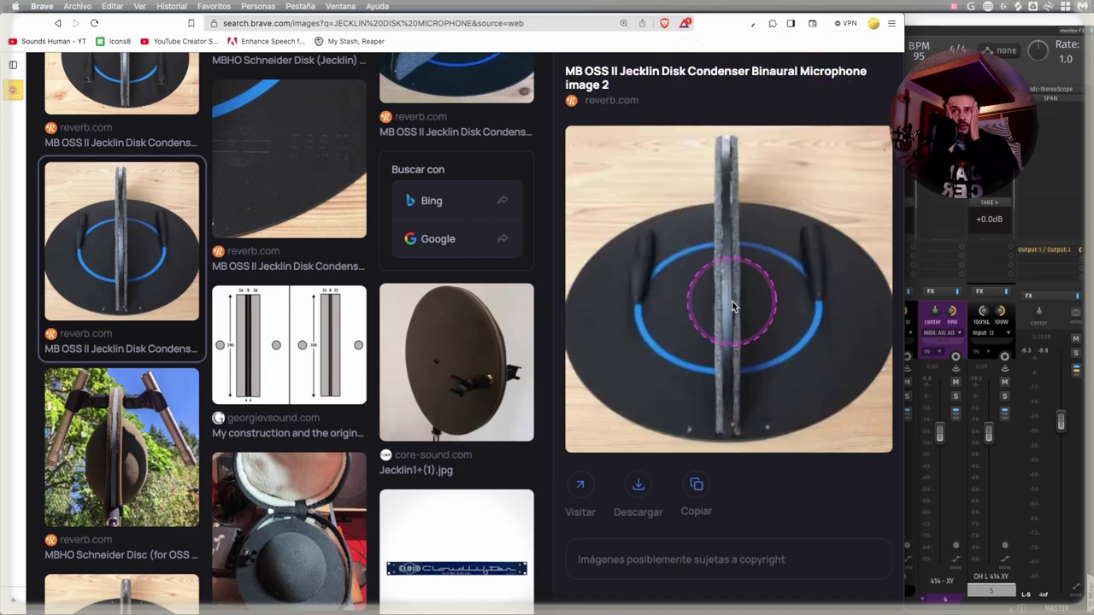
{"action": "scroll", "coordinate": [338, 312], "scroll_direction": "down", "scroll_amount": 5}
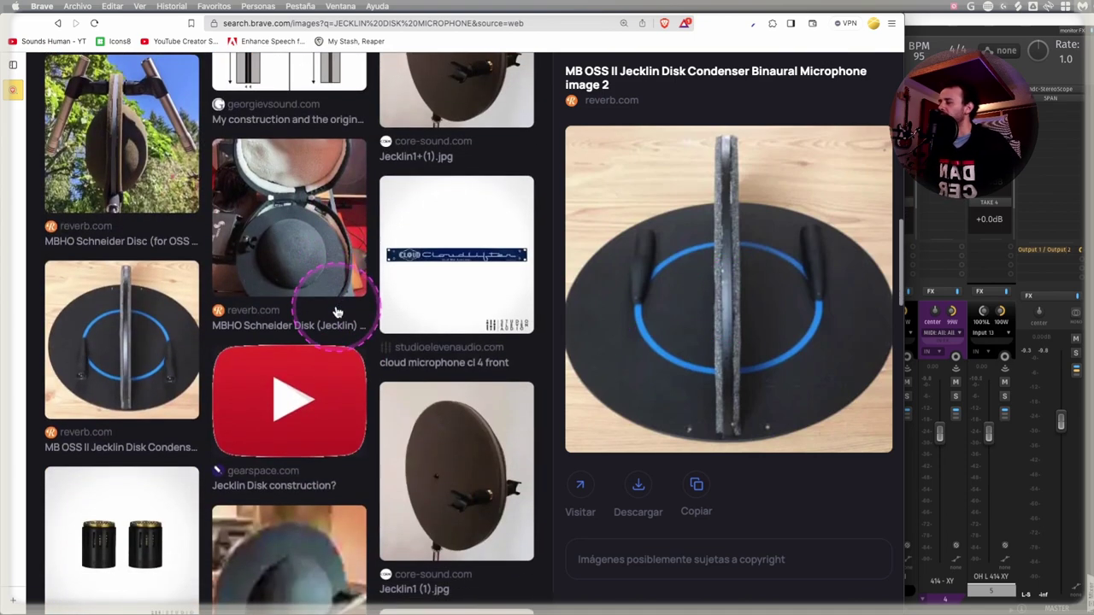
{"action": "scroll", "coordinate": [338, 312], "scroll_direction": "down", "scroll_amount": 5}
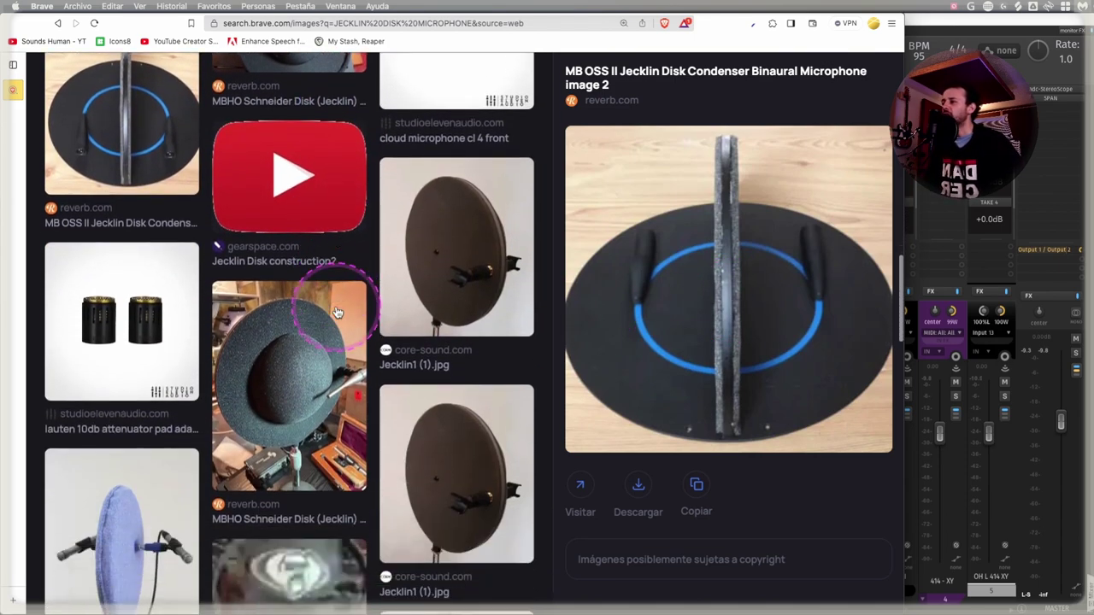
{"action": "scroll", "coordinate": [331, 332], "scroll_direction": "down", "scroll_amount": 3}
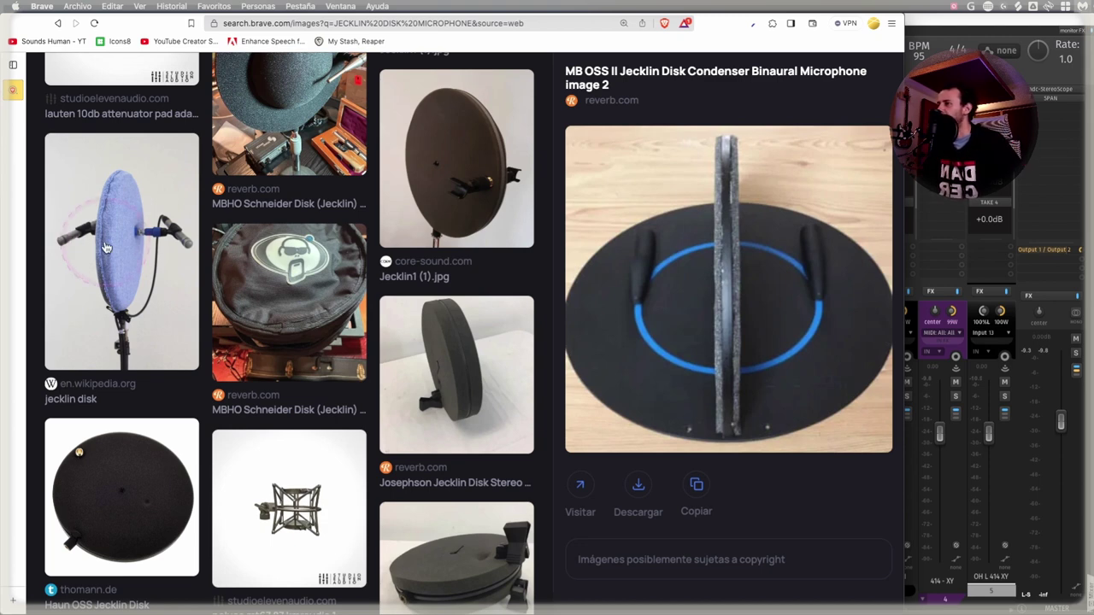
{"action": "scroll", "coordinate": [274, 313], "scroll_direction": "up", "scroll_amount": 3}
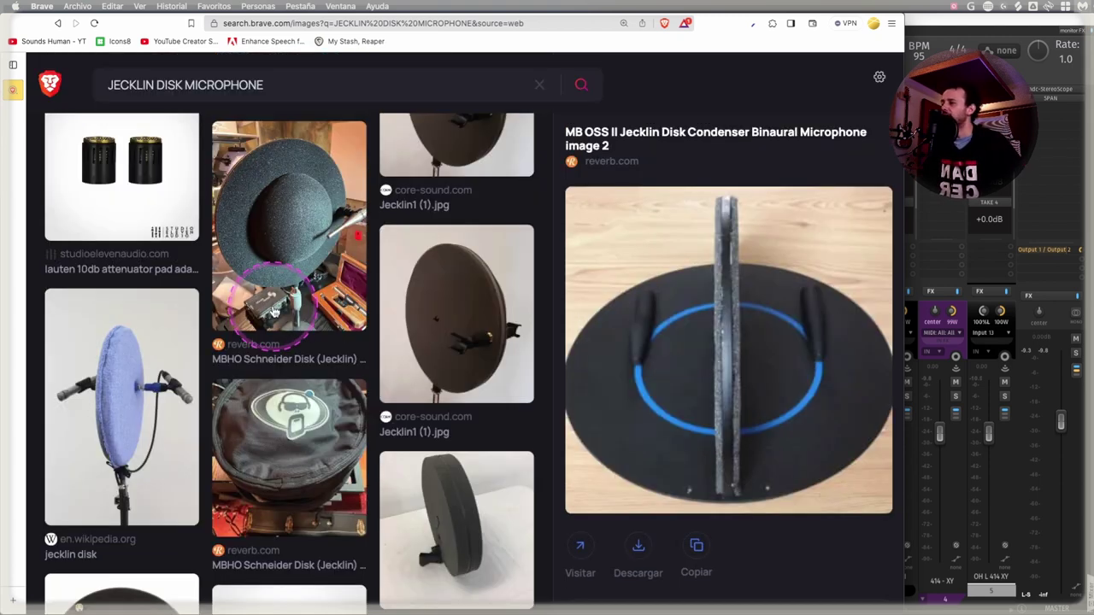
- View Preview's photo 7 of the brass microphone setup, briefly magnify it, then return to REAPER
{"action": "key", "text": "super+Tab"}
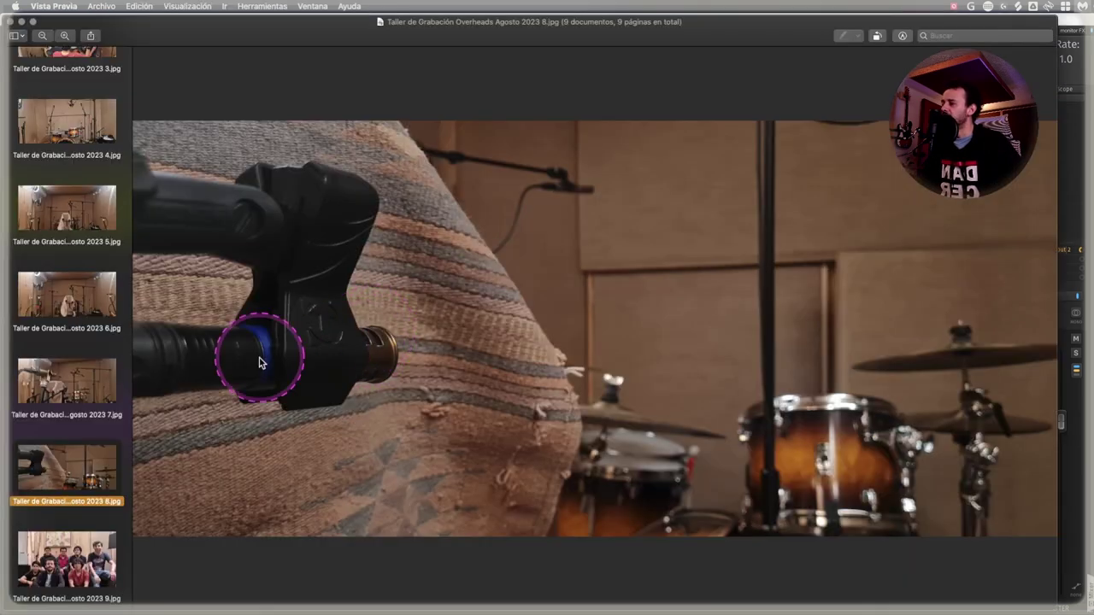
{"action": "left_click", "coordinate": [66, 384]}
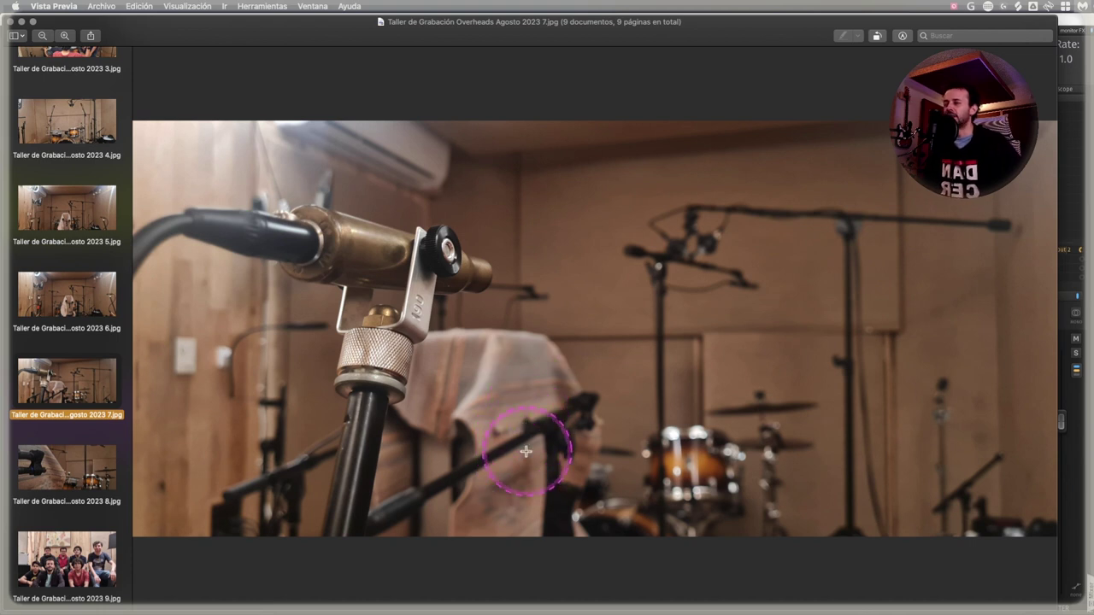
{"action": "key", "text": "grave"}
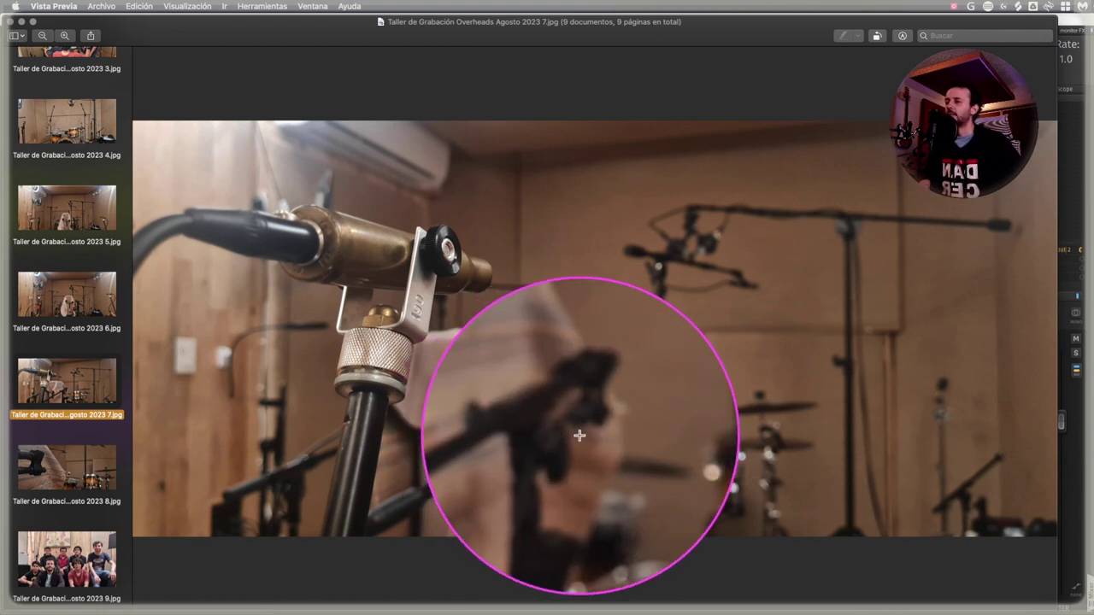
{"action": "key", "text": "grave"}
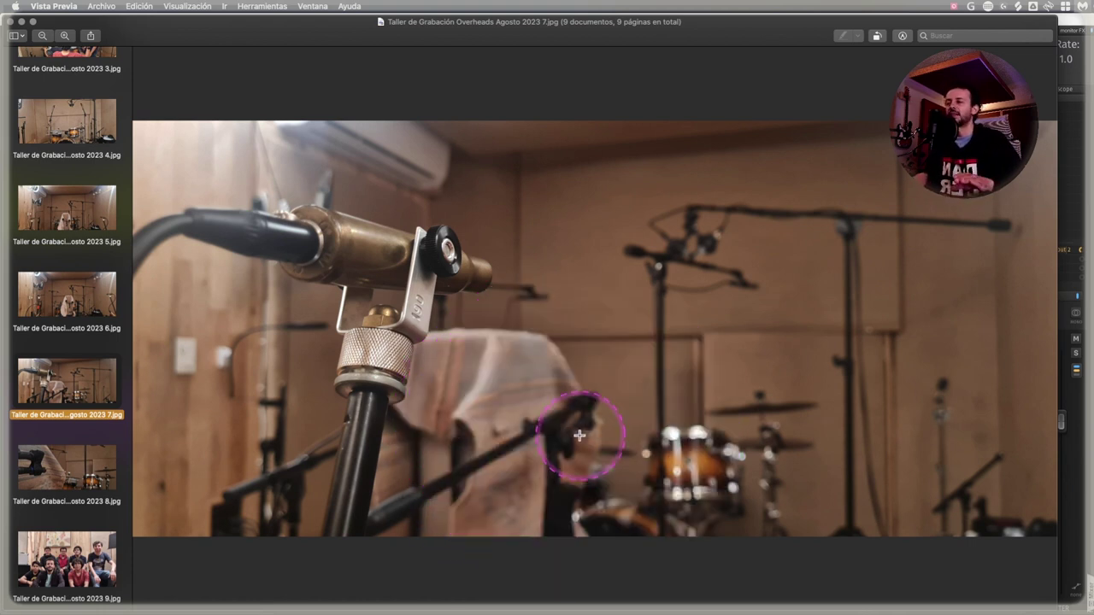
{"action": "key", "text": "super+Tab"}
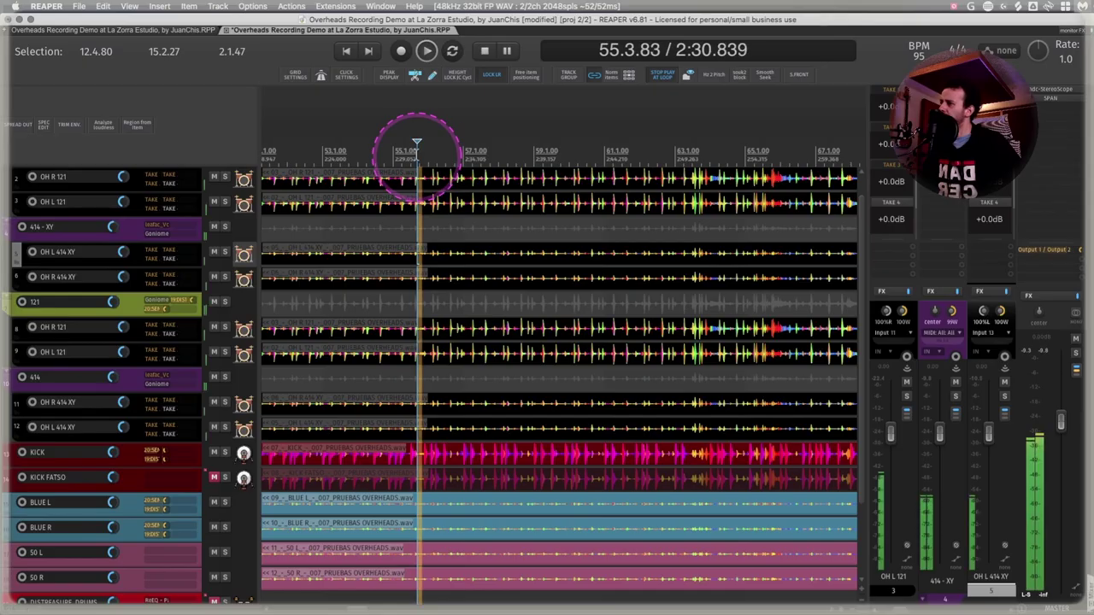
- Add markers 9 and 10 just after bar 55
{"action": "left_click", "coordinate": [425, 186]}
{"action": "key", "text": "shift+m"}
{"action": "key", "text": "Return"}
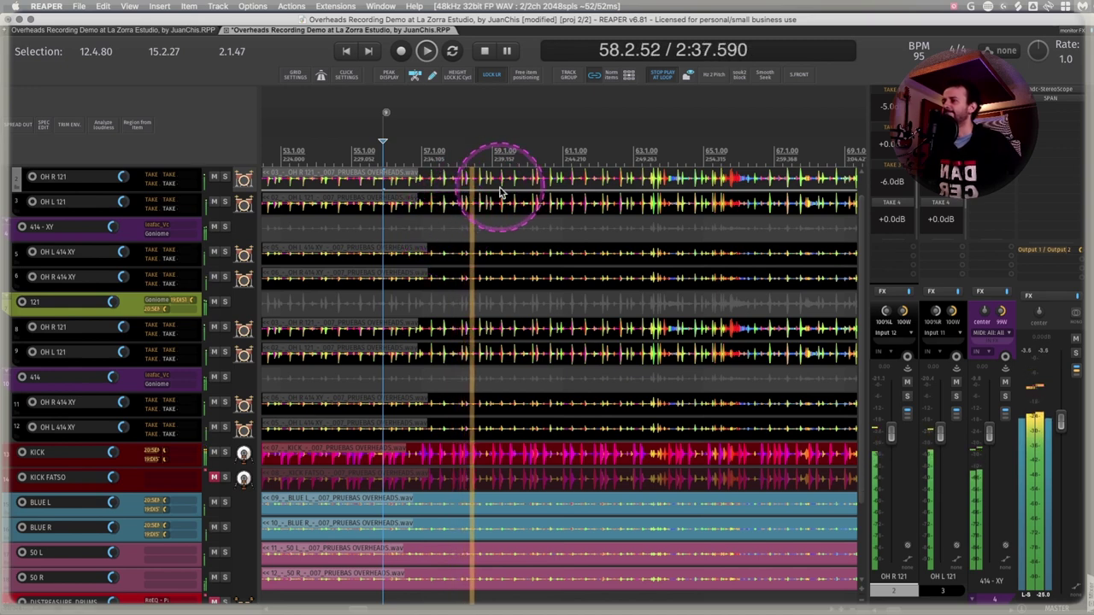
{"action": "scroll", "coordinate": [505, 190], "scroll_direction": "up", "scroll_amount": 3}
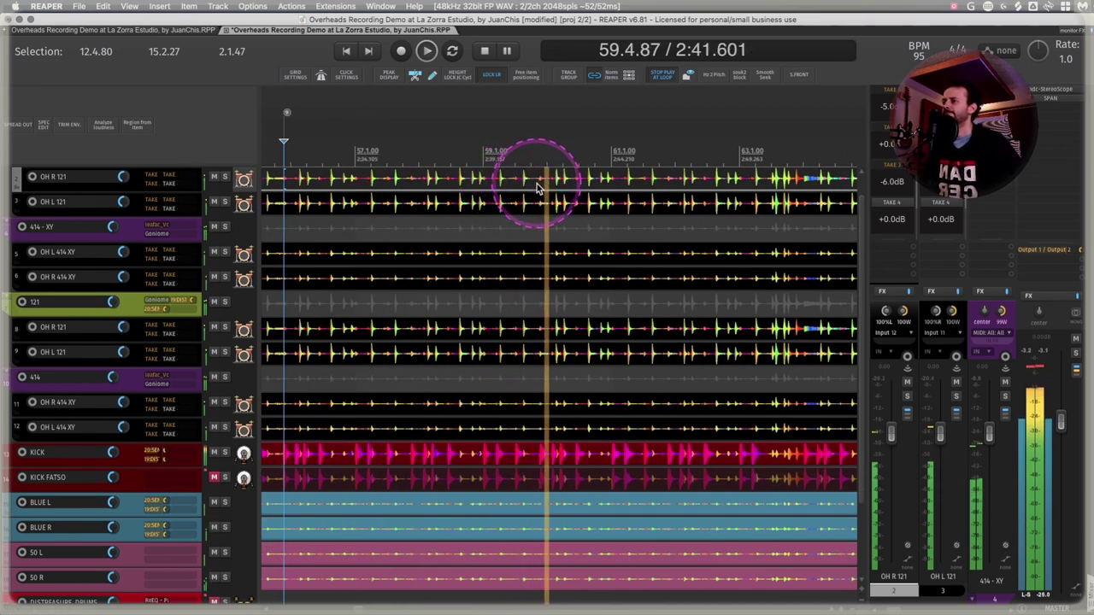
- Stop playback and set the time selection from 55.4.59 to 59.4.57
{"action": "key", "text": "space"}
{"action": "left_click", "coordinate": [539, 181]}
{"action": "key", "text": "shift+Home"}
{"action": "left_click", "coordinate": [494, 443]}
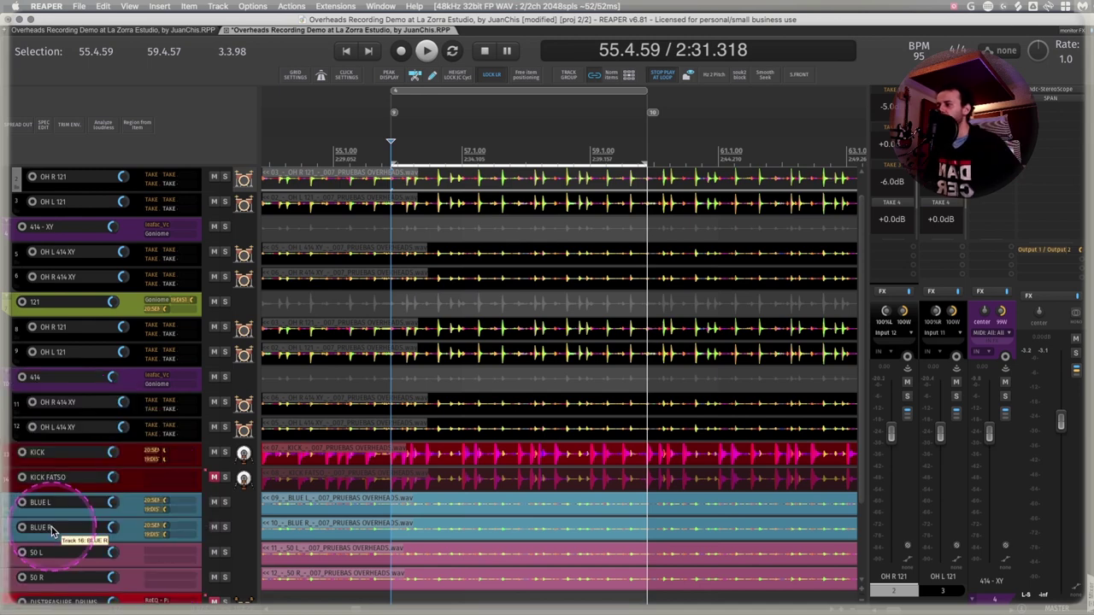
- Split all items at the selection end and bring the KICK fader down to about -15 dB
{"action": "left_click", "coordinate": [452, 532]}
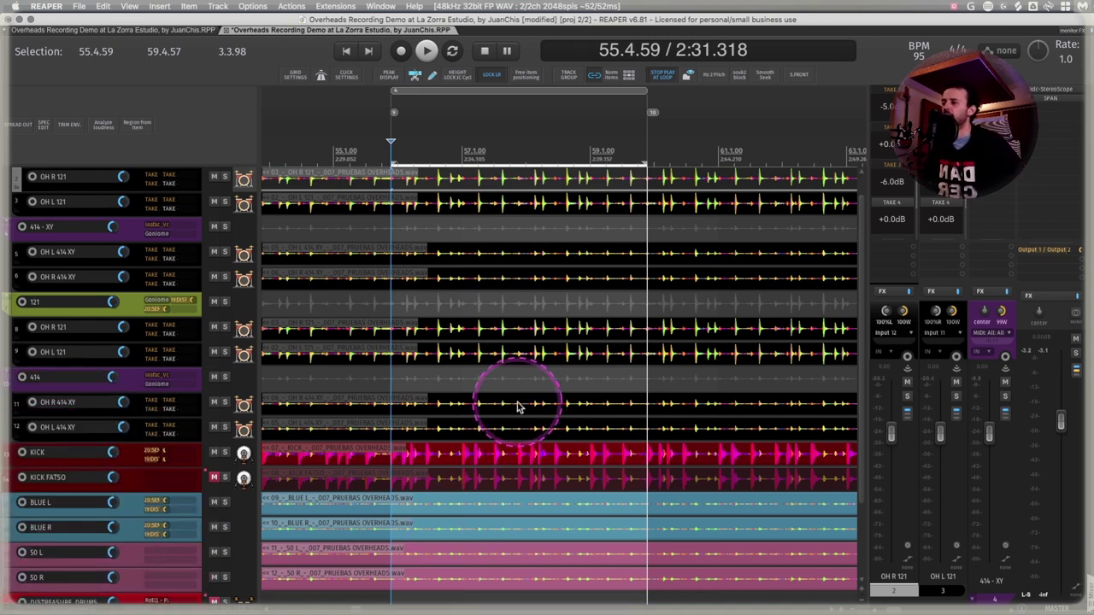
{"action": "key", "text": "s"}
{"action": "key", "text": "space"}
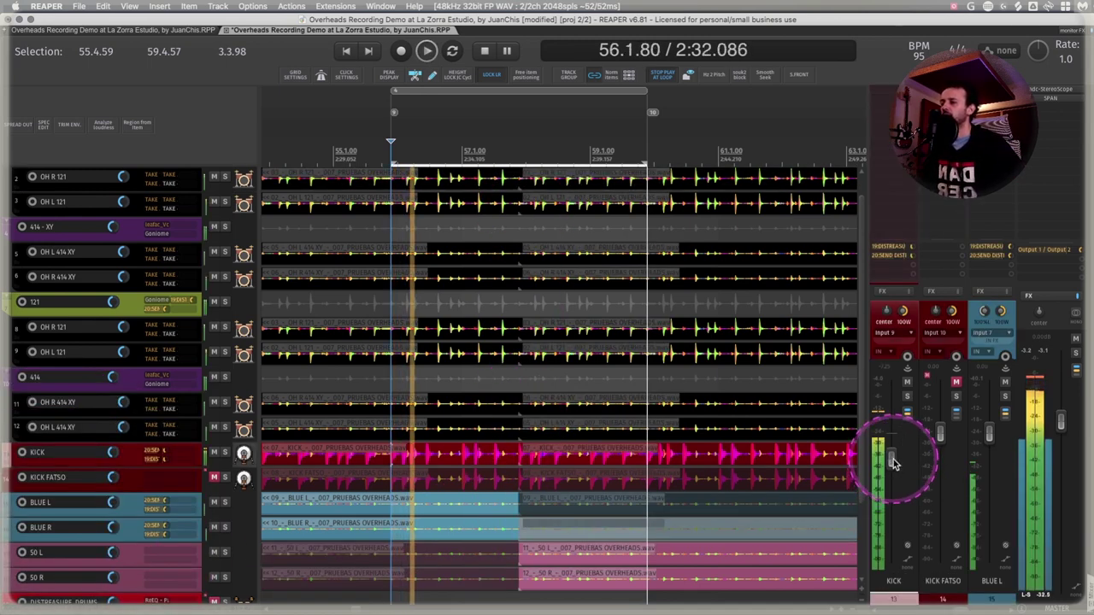
{"action": "left_click_drag", "start_coordinate": [891, 452], "coordinate": [892, 485]}
{"action": "key", "text": "space"}
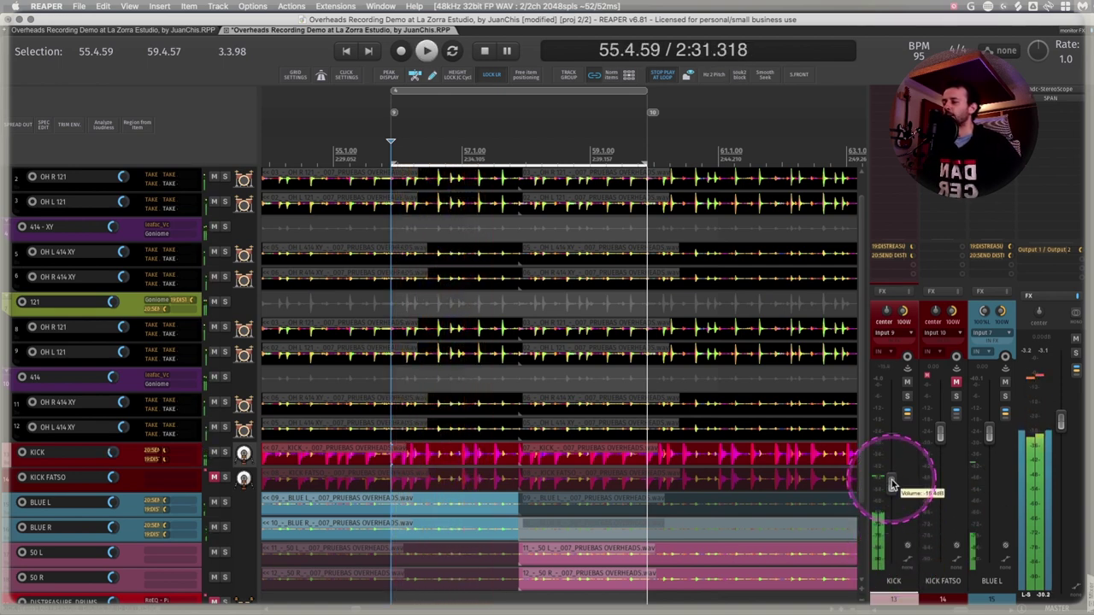
- Play the 55.4.59–59.4.57 selection with Repeat enabled so it loops
{"action": "left_click_drag", "start_coordinate": [373, 168], "coordinate": [658, 581]}
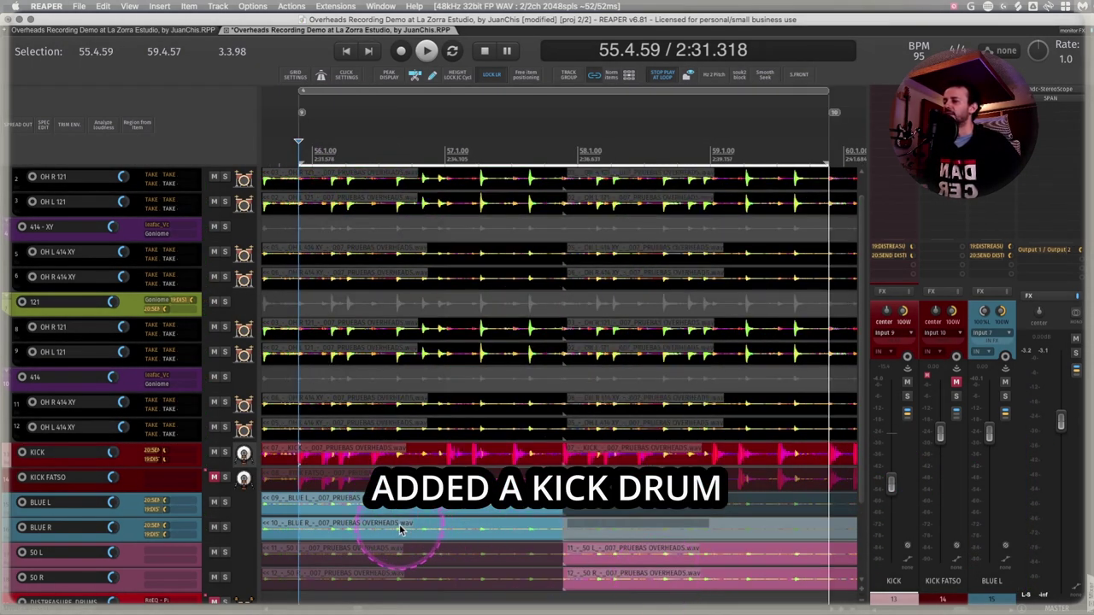
{"action": "key", "text": "space"}
{"action": "left_click", "coordinate": [452, 53]}
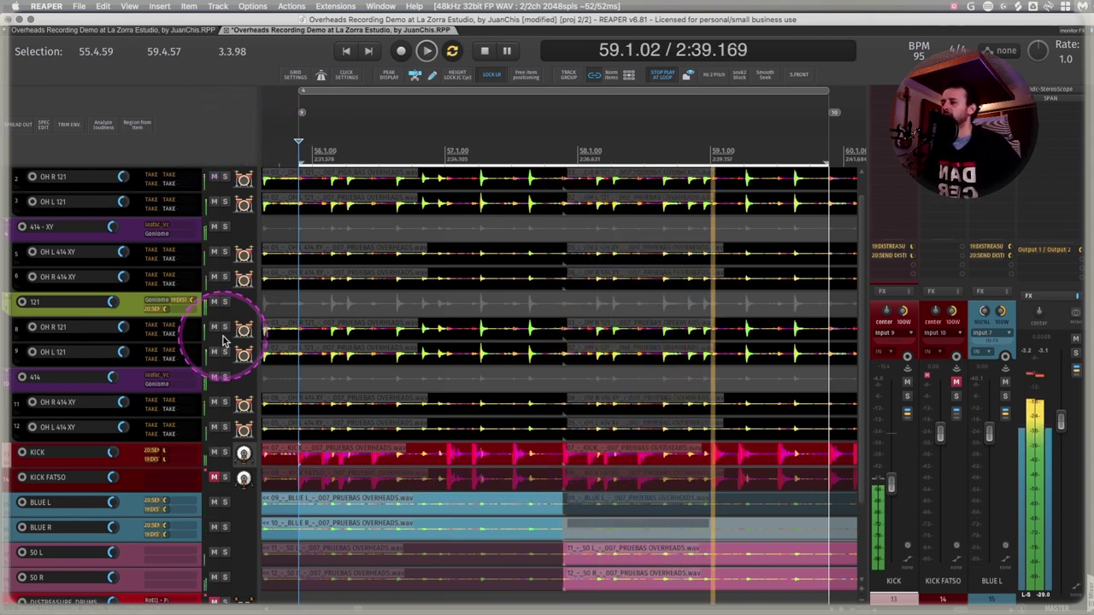
{"action": "key", "text": "space"}
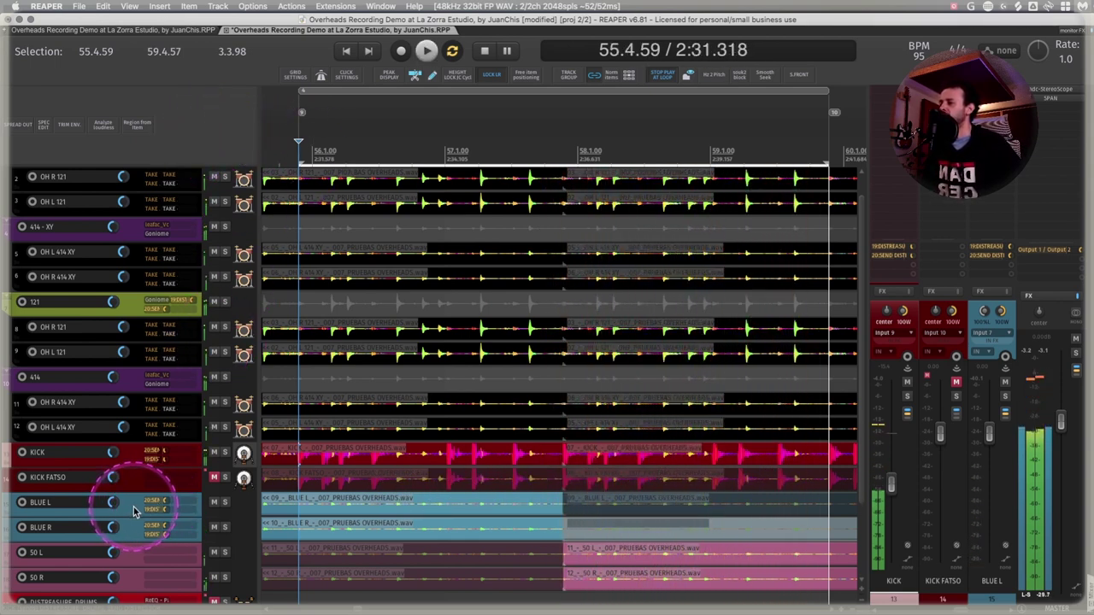
- Solo the BLUE L, BLUE R, 50 L and 50 R room-mic tracks
{"action": "left_click", "coordinate": [128, 510]}
{"action": "left_click", "coordinate": [120, 527], "text": "shift"}
{"action": "left_click", "coordinate": [225, 528]}
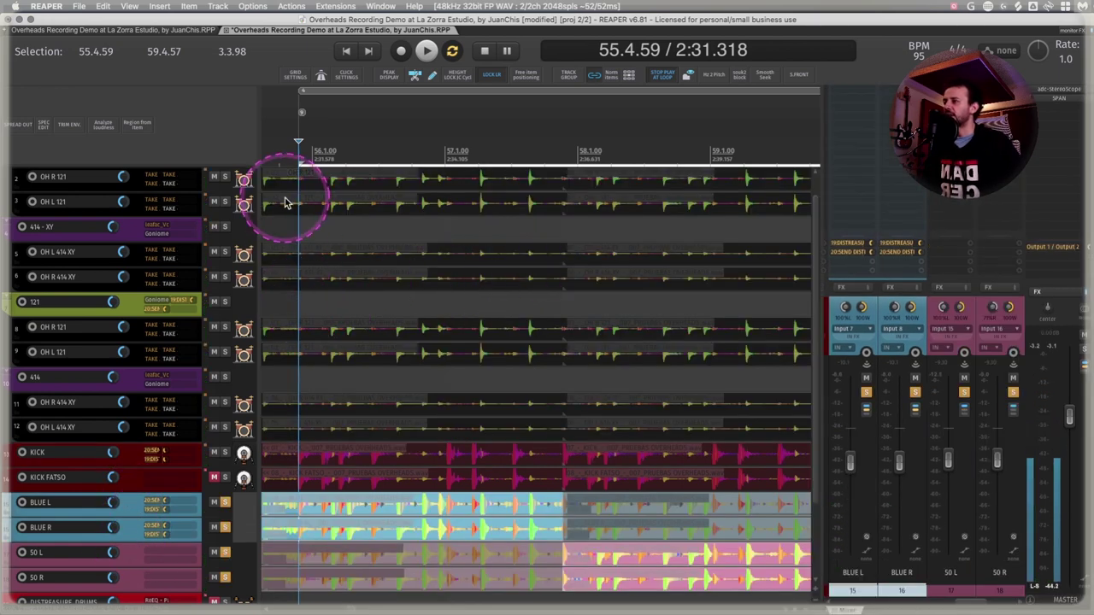
- Play the looped section twice, selecting the 414 XY overhead items between passes
{"action": "left_click", "coordinate": [287, 224]}
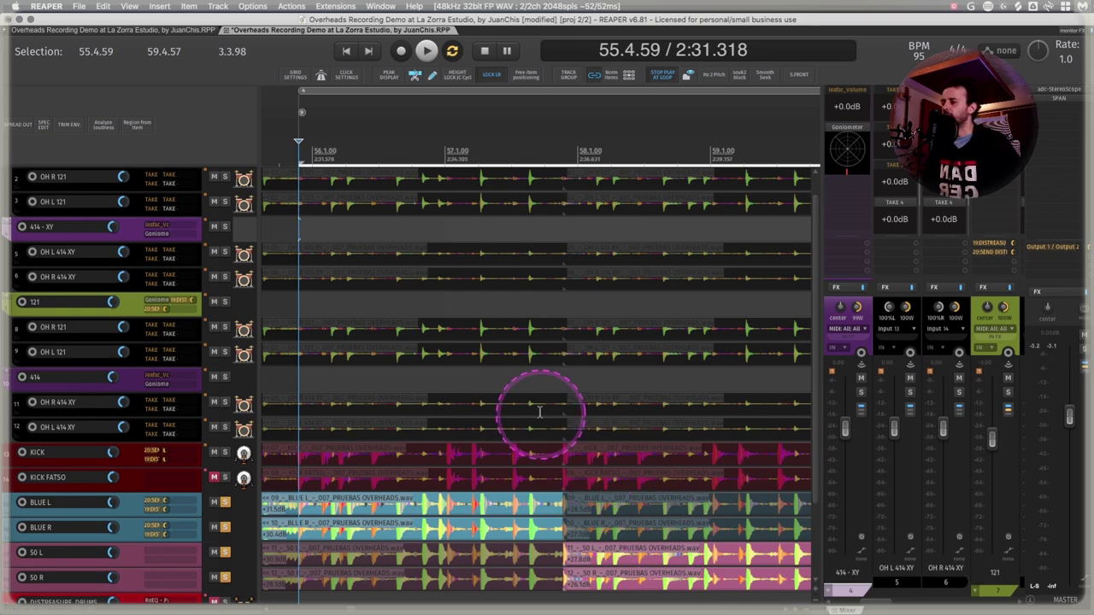
{"action": "key", "text": "space"}
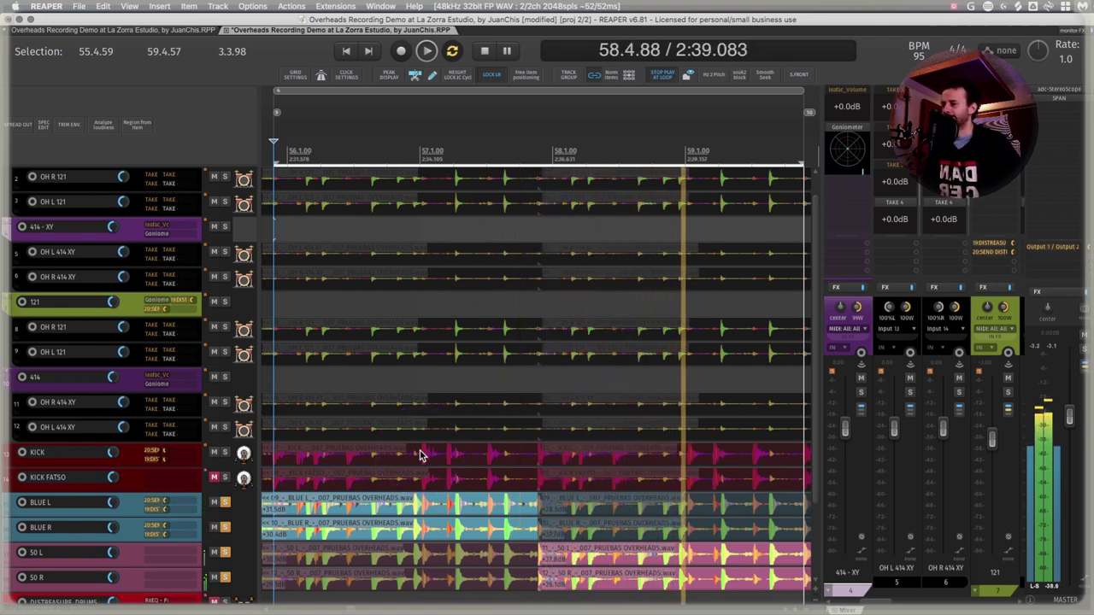
{"action": "left_click", "coordinate": [256, 466]}
{"action": "left_click", "coordinate": [291, 210]}
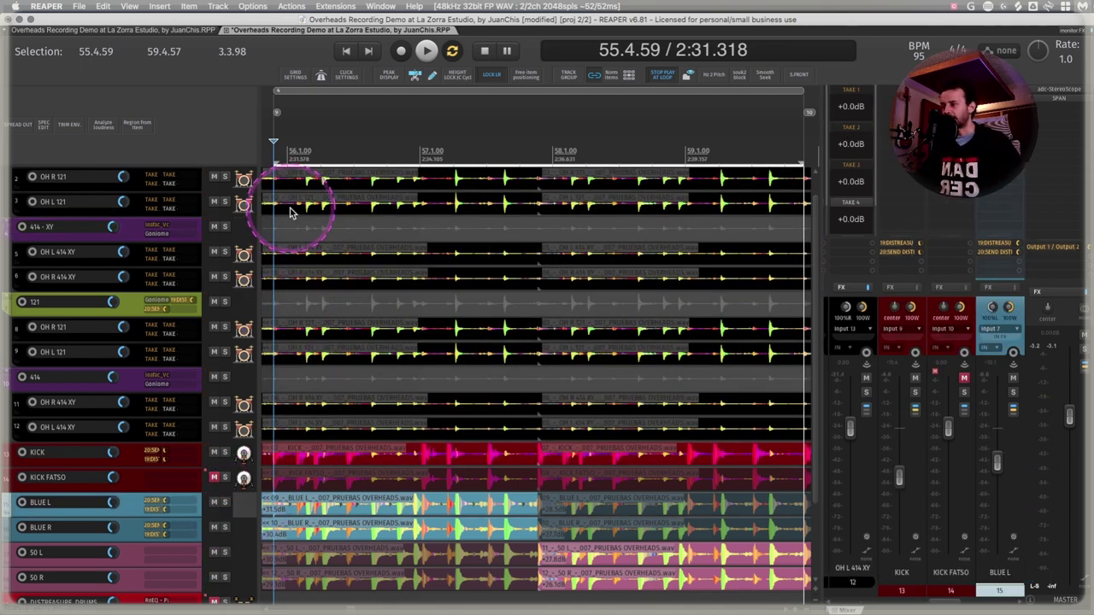
{"action": "key", "text": "space"}
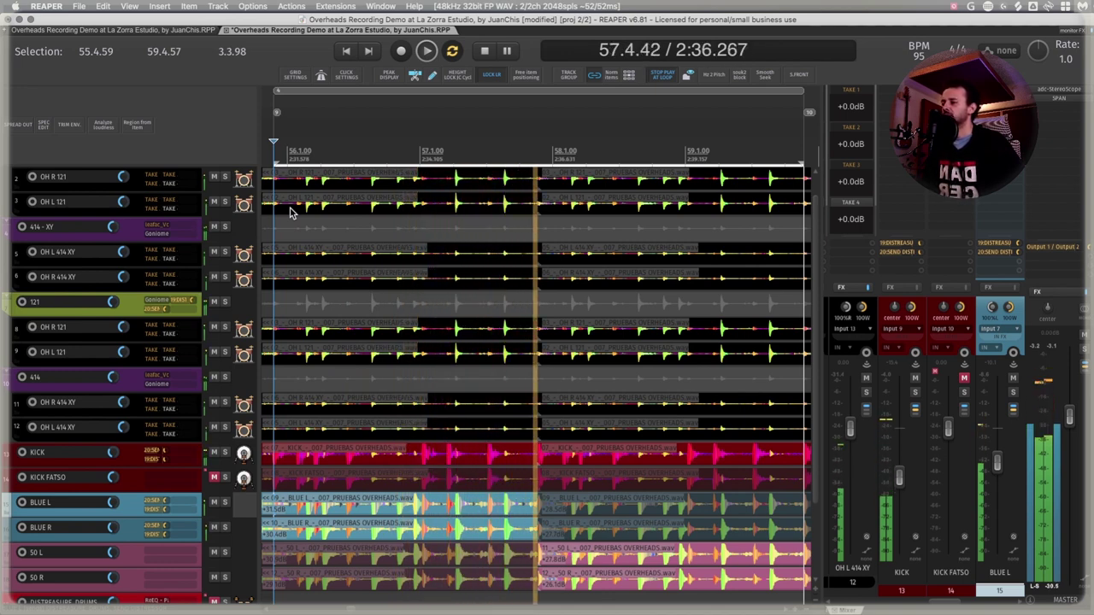
{"action": "left_click", "coordinate": [355, 288]}
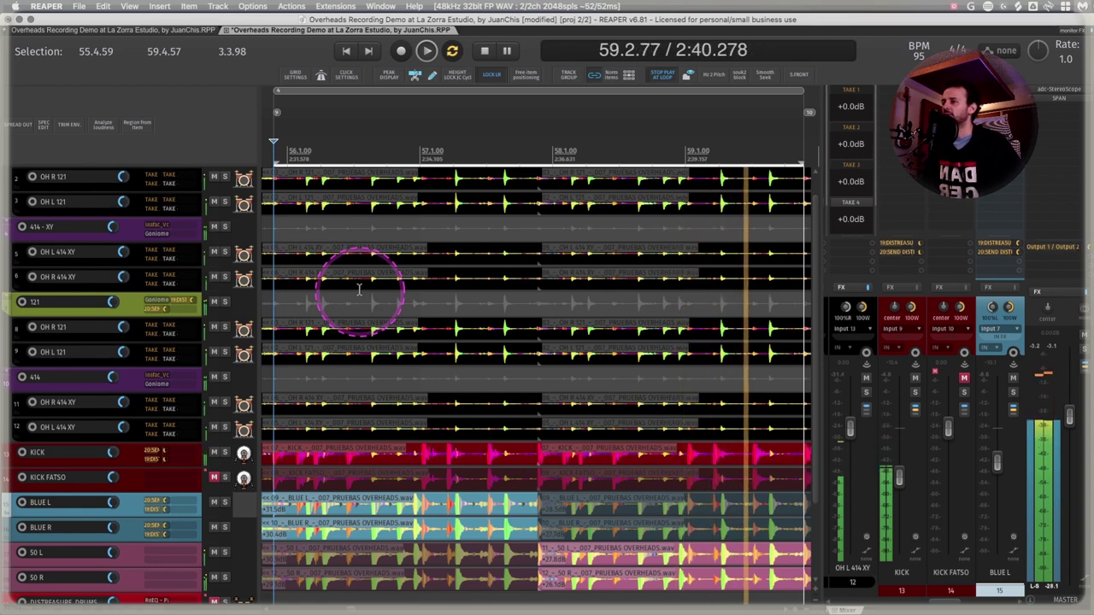
{"action": "key", "text": "space"}
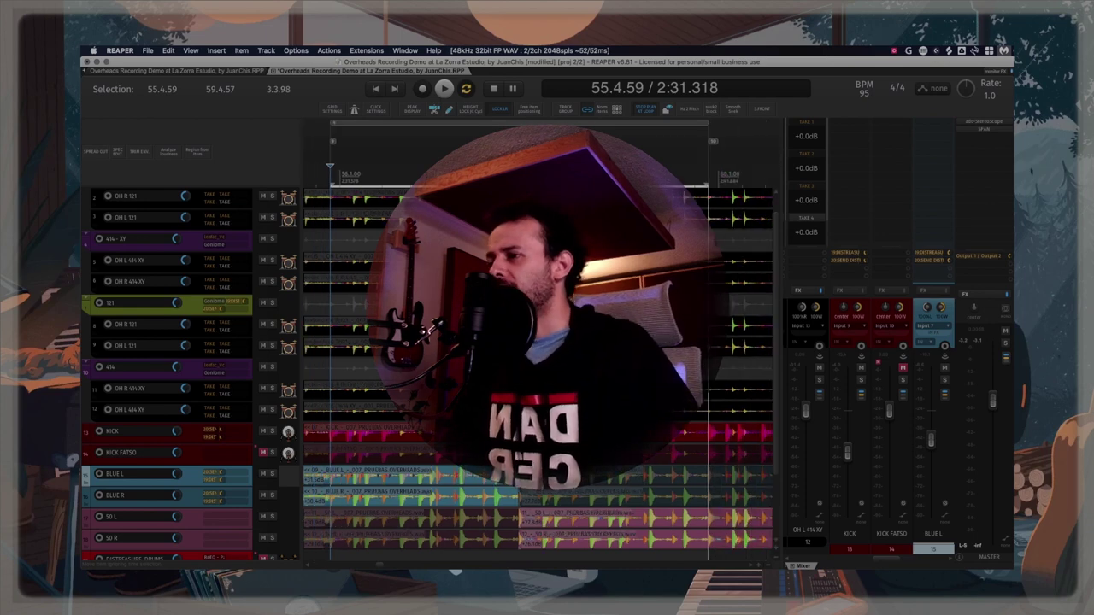
{"action": "scroll", "coordinate": [539, 367], "scroll_direction": "down", "scroll_amount": 3}
{"action": "scroll", "coordinate": [616, 368], "scroll_direction": "down", "scroll_amount": 4}
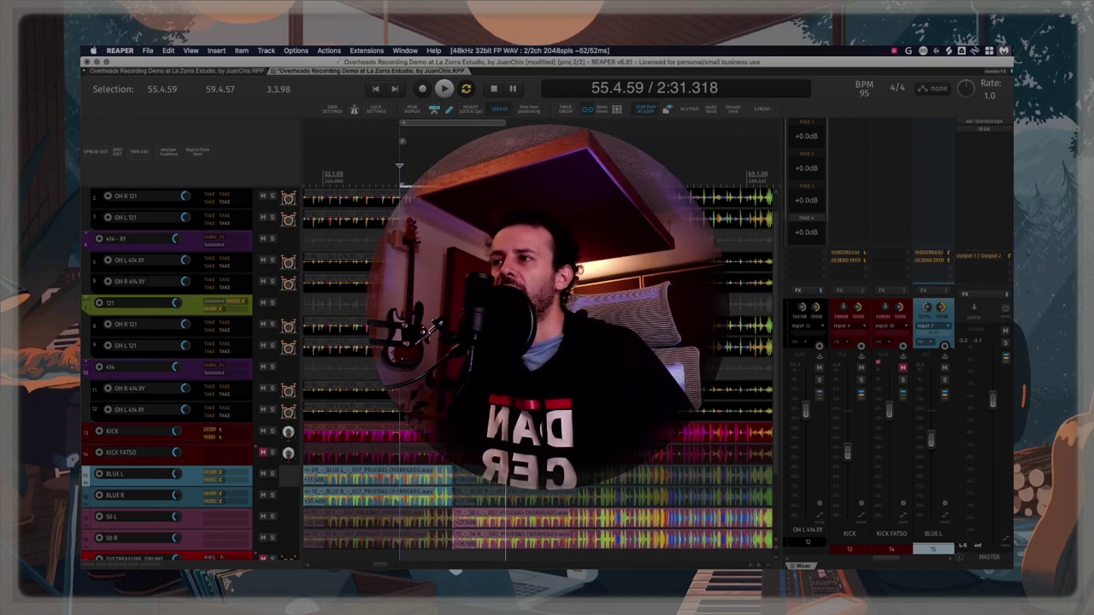
{"action": "scroll", "coordinate": [615, 367], "scroll_direction": "down", "scroll_amount": 5}
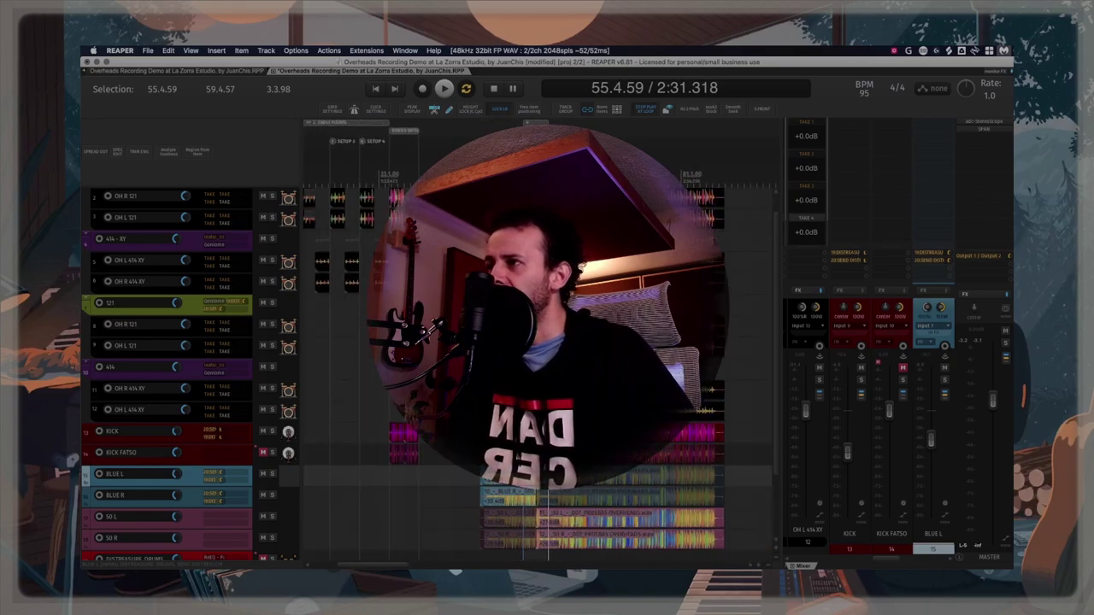